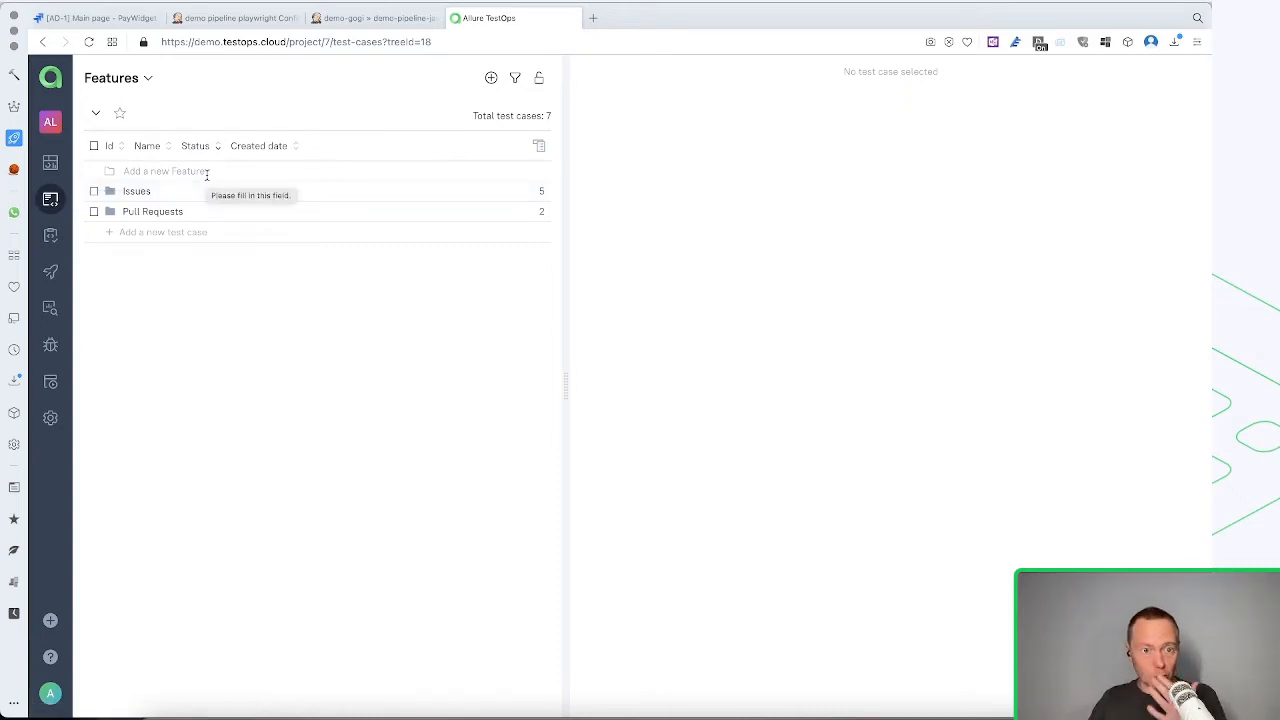
Create a new feature named "Authentication" in the test case tree
click(207, 173)
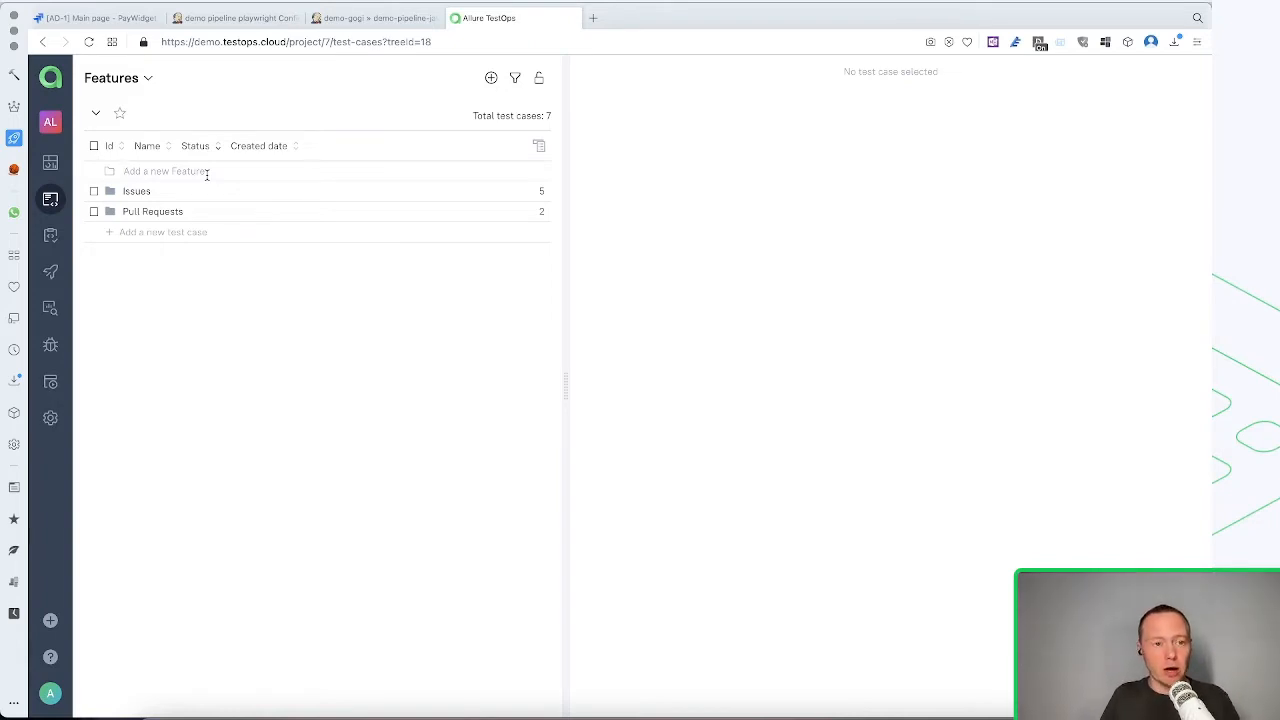
text(A)
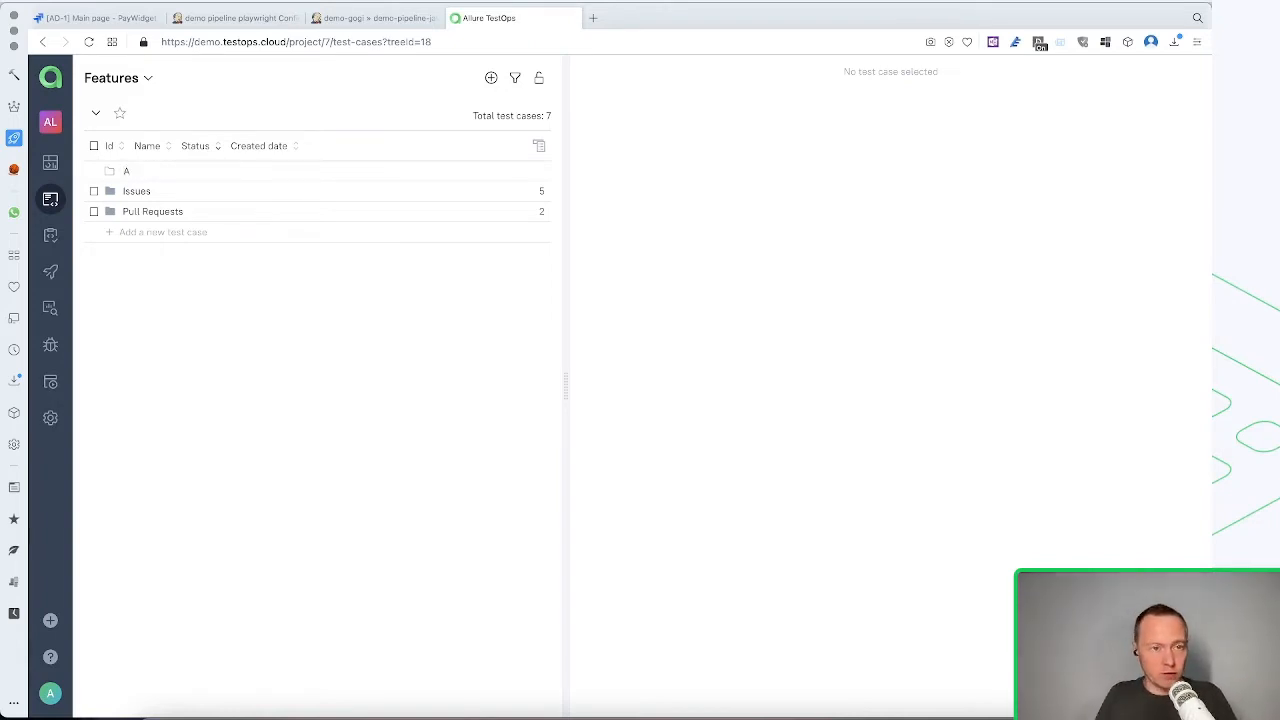
text(uthe)
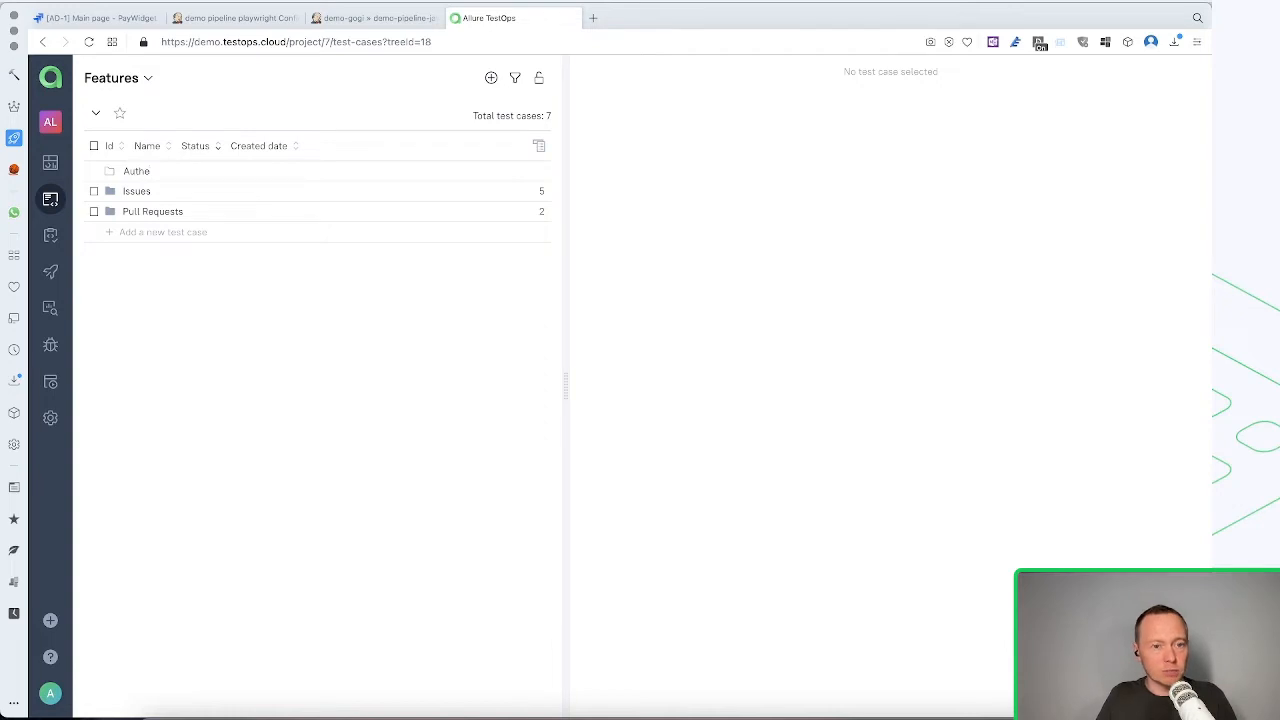
text(ntication)
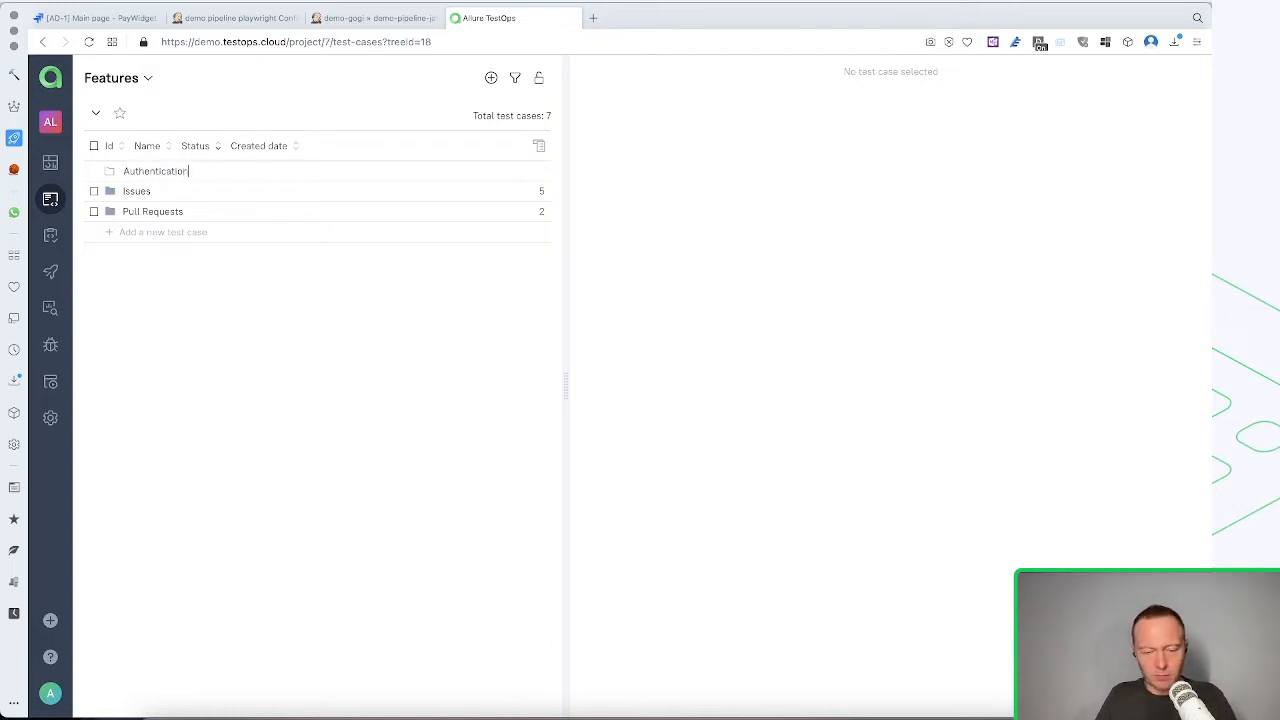
key(Return)
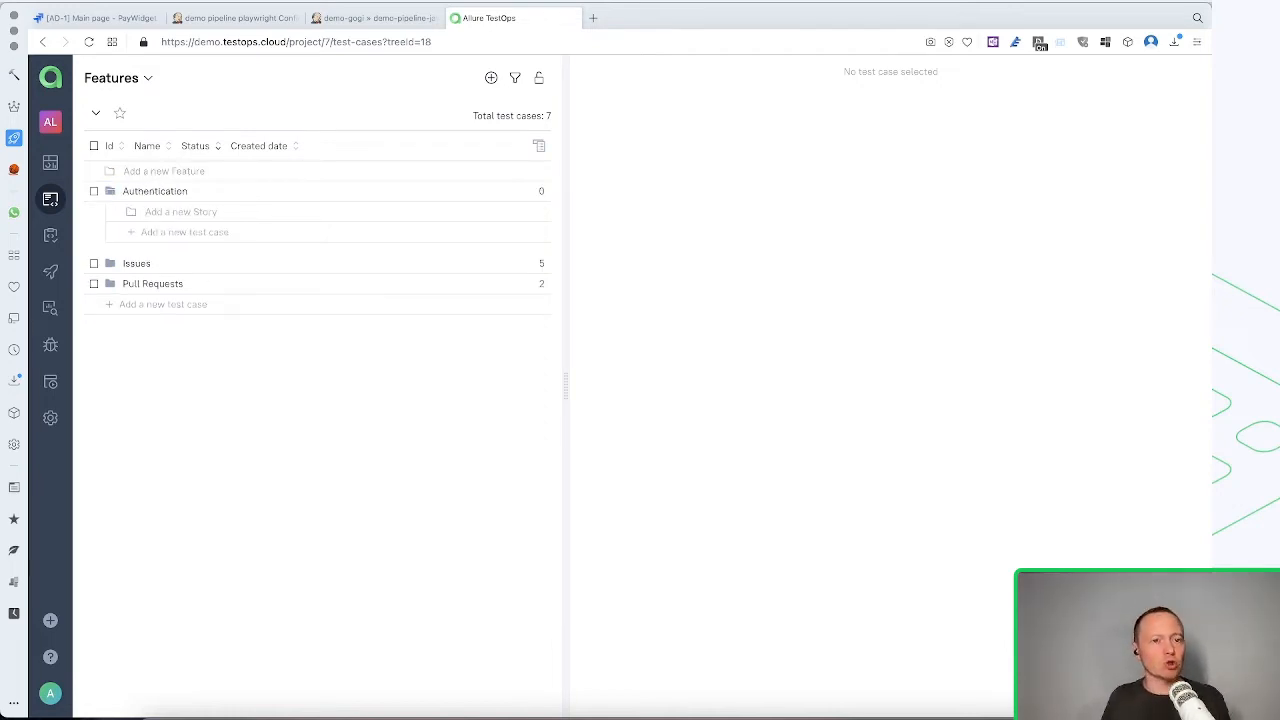
key(Return)
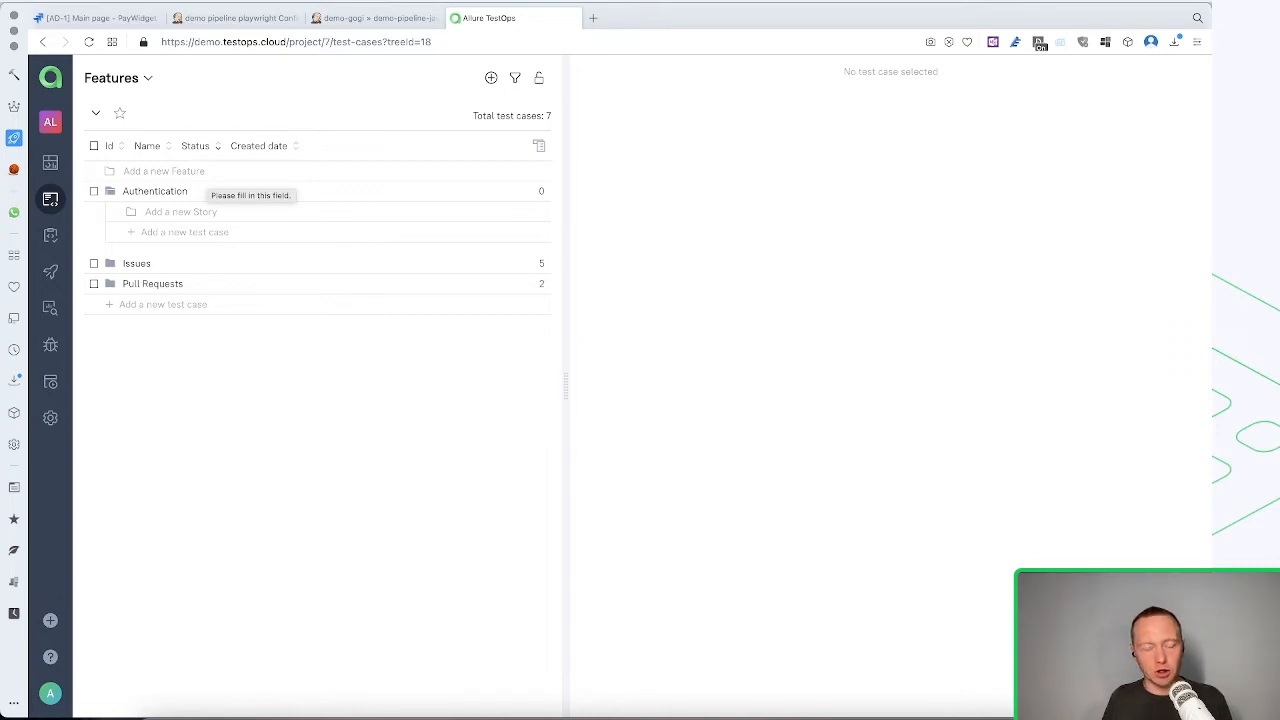
Add a story named "Built-in authentication" under the Authentication feature
text(Built-)
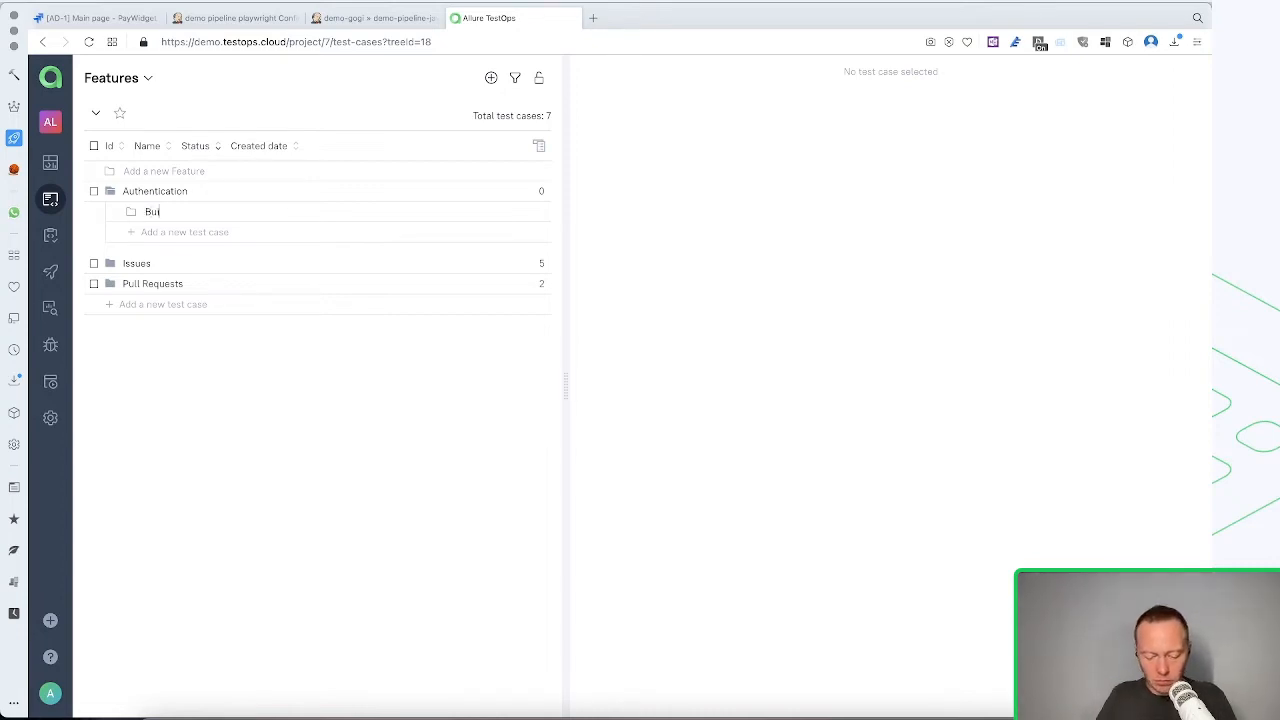
text(in aut)
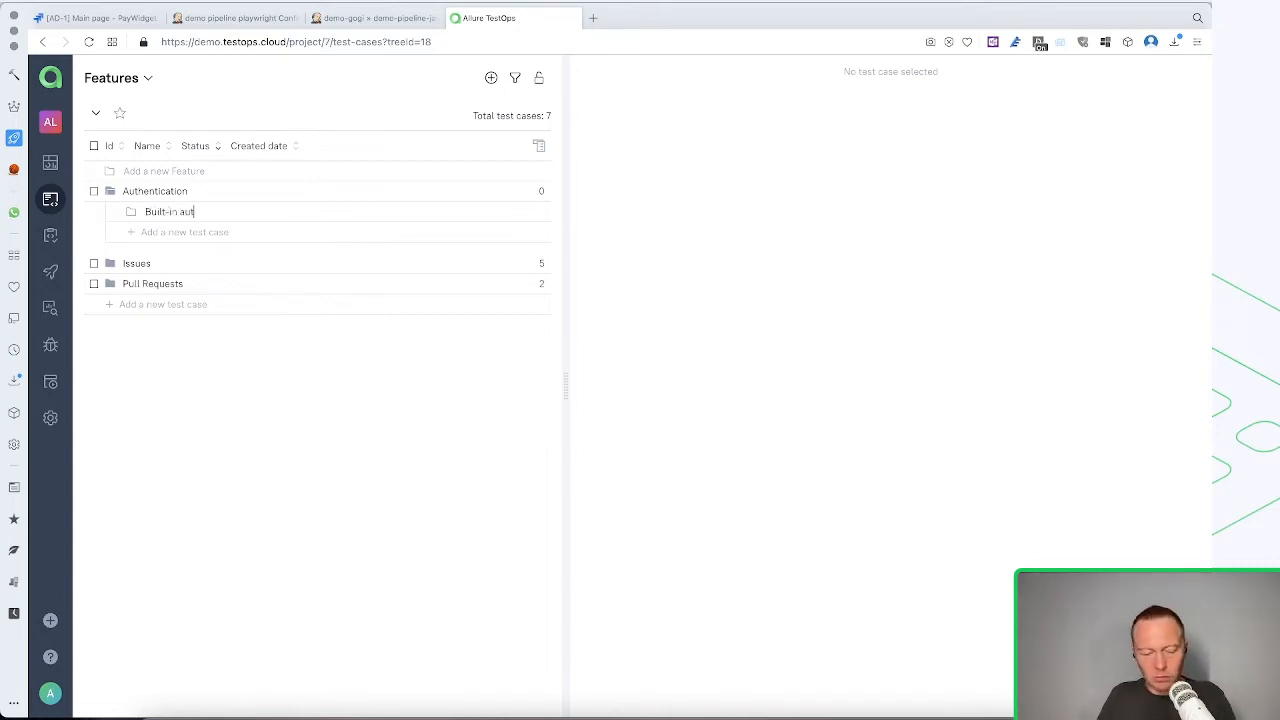
text(hentication)
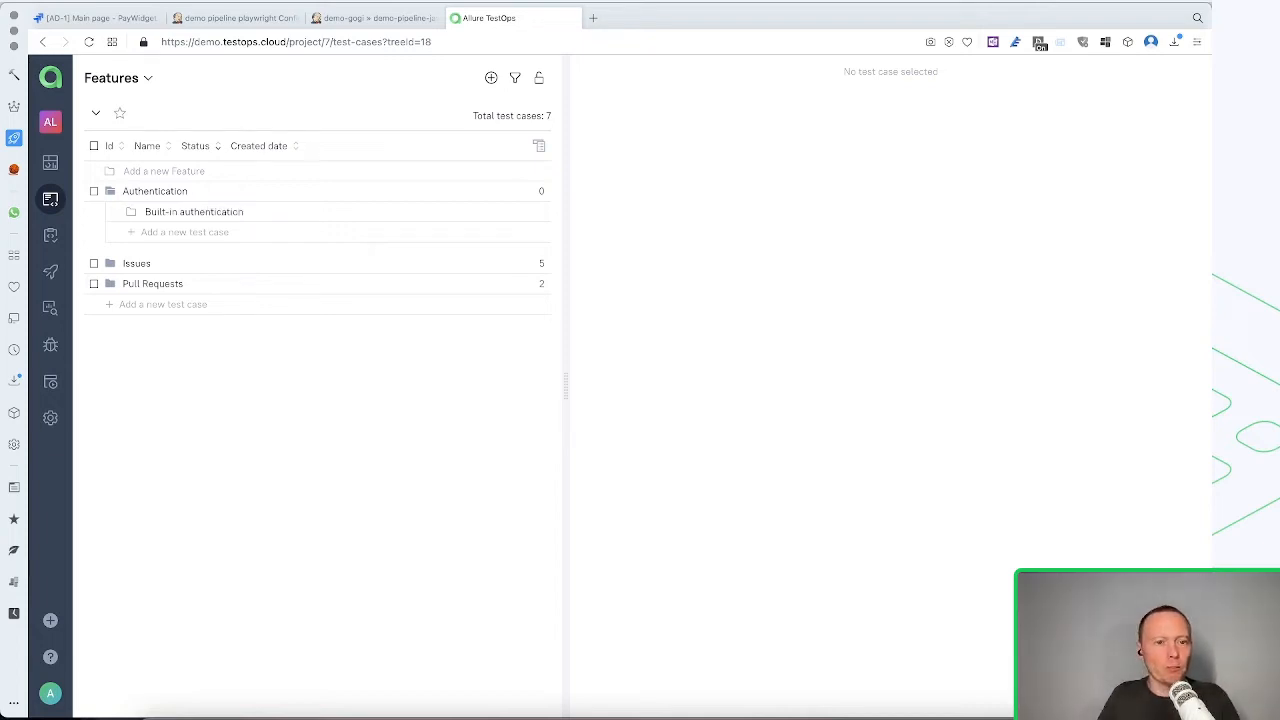
key(Return)
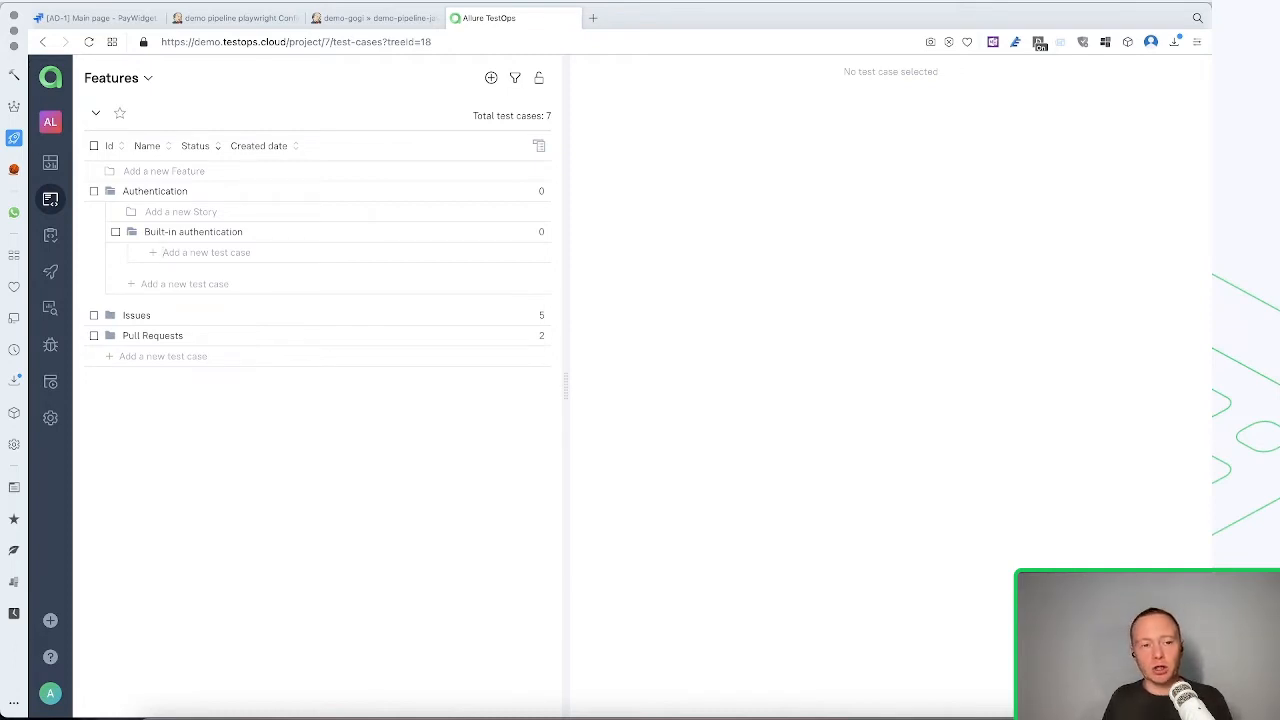
Create a test case named "Successful auth with username and password" in the Built-in authentication story
text(S)
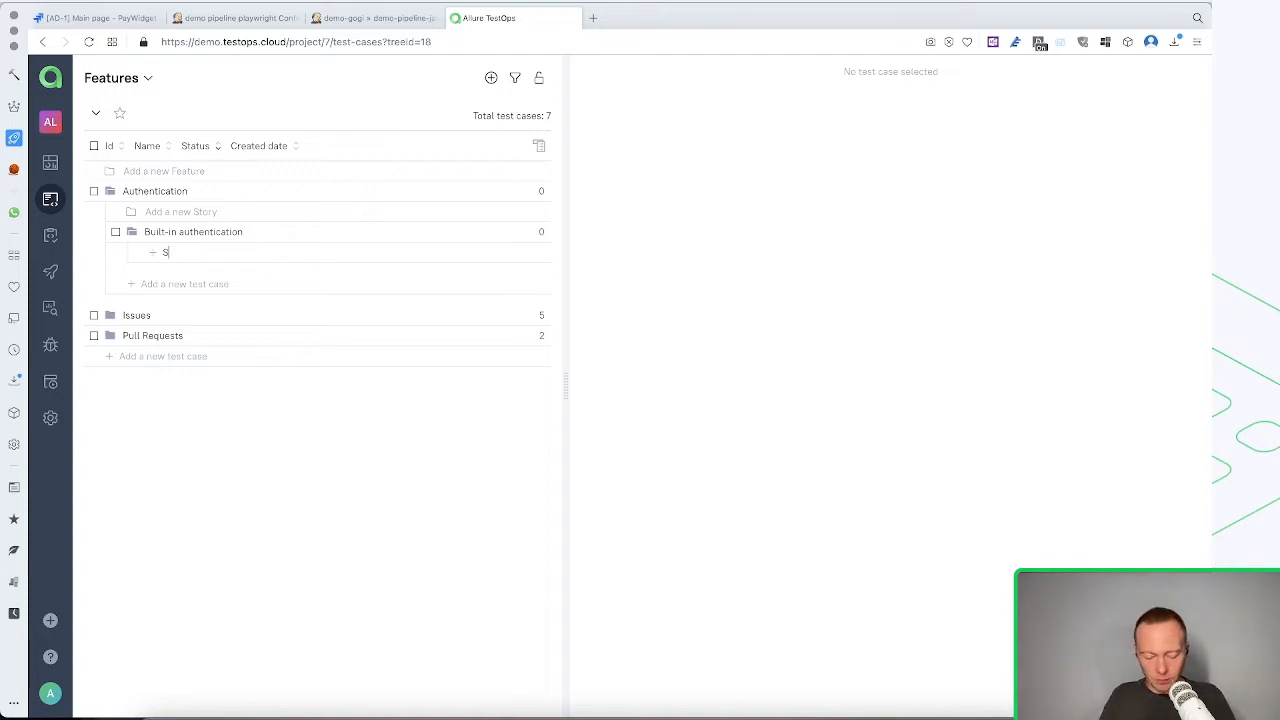
text(uccessfull)
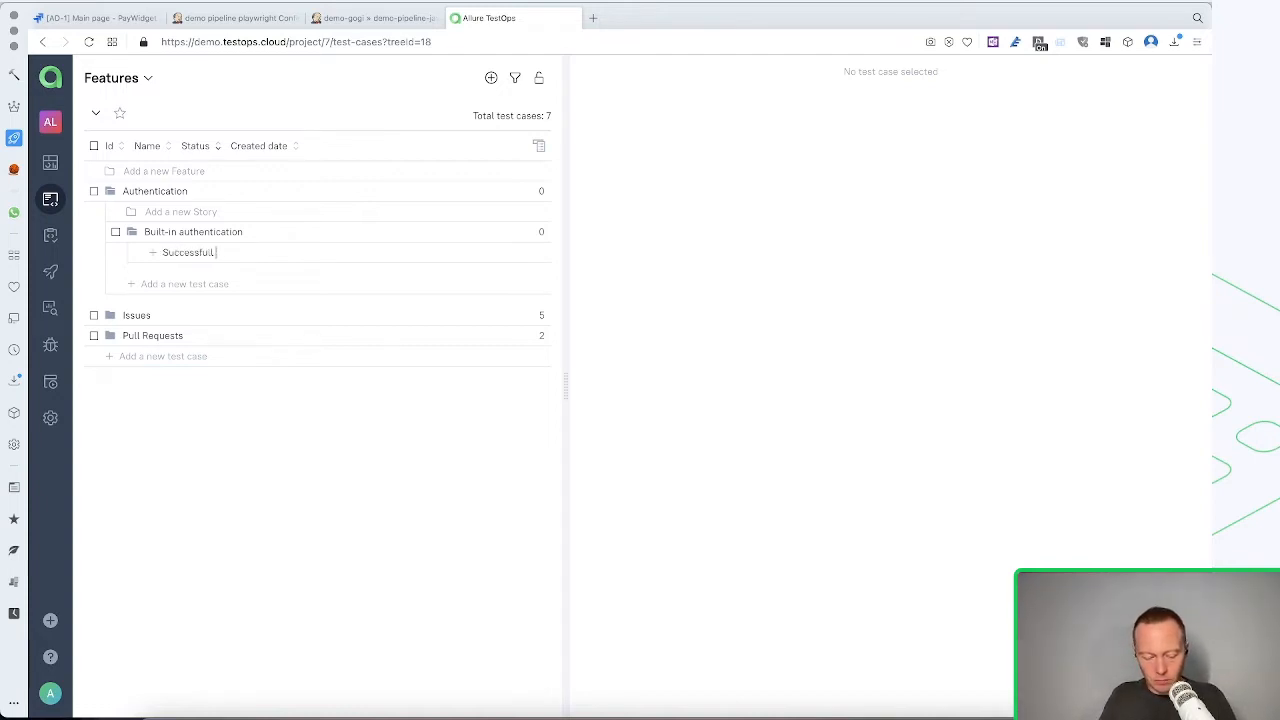
key(BackSpace)
text( auth witg)
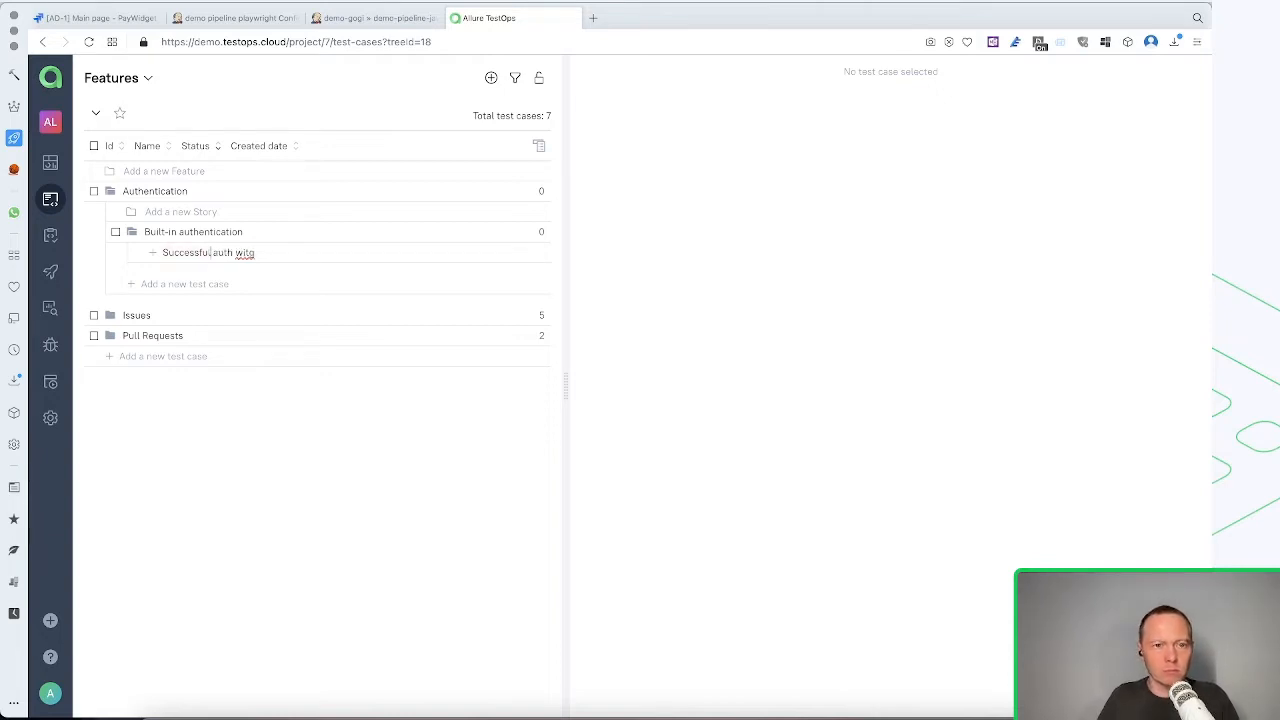
key(BackSpace)
text(h username nad)
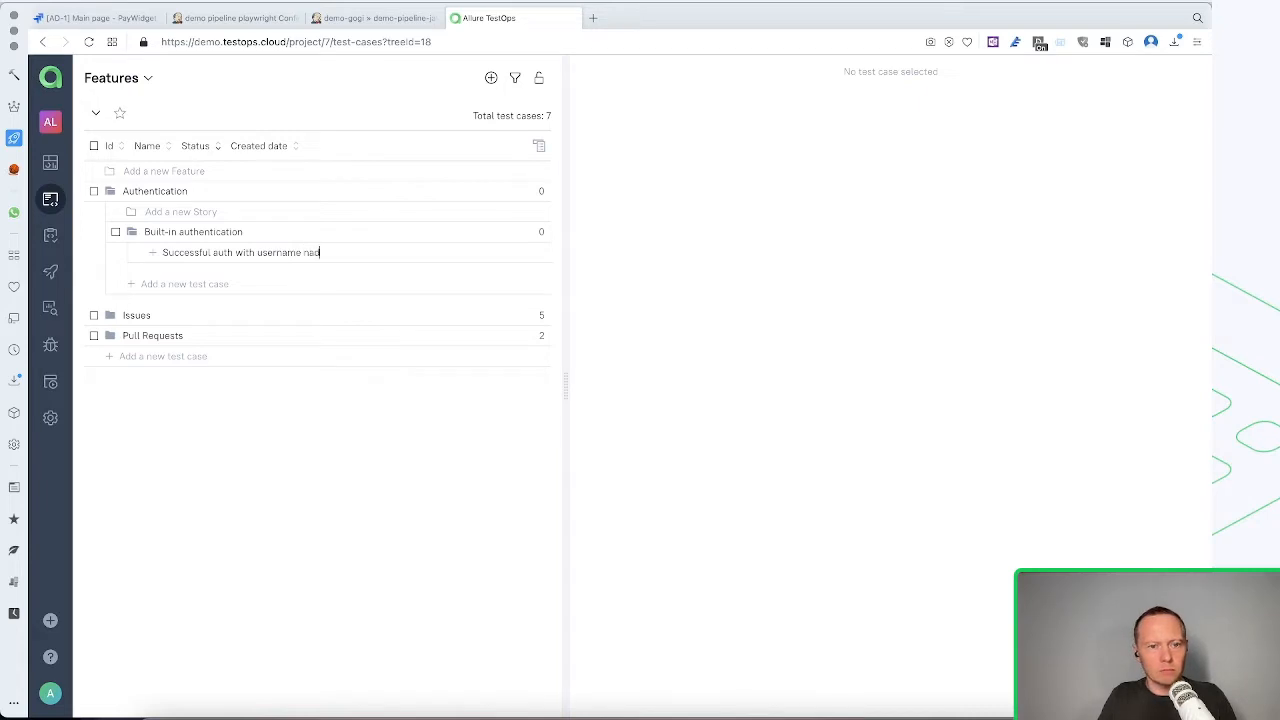
key(BackSpace)
key(BackSpace)
key(BackSpace)
text(a)
text(nd password)
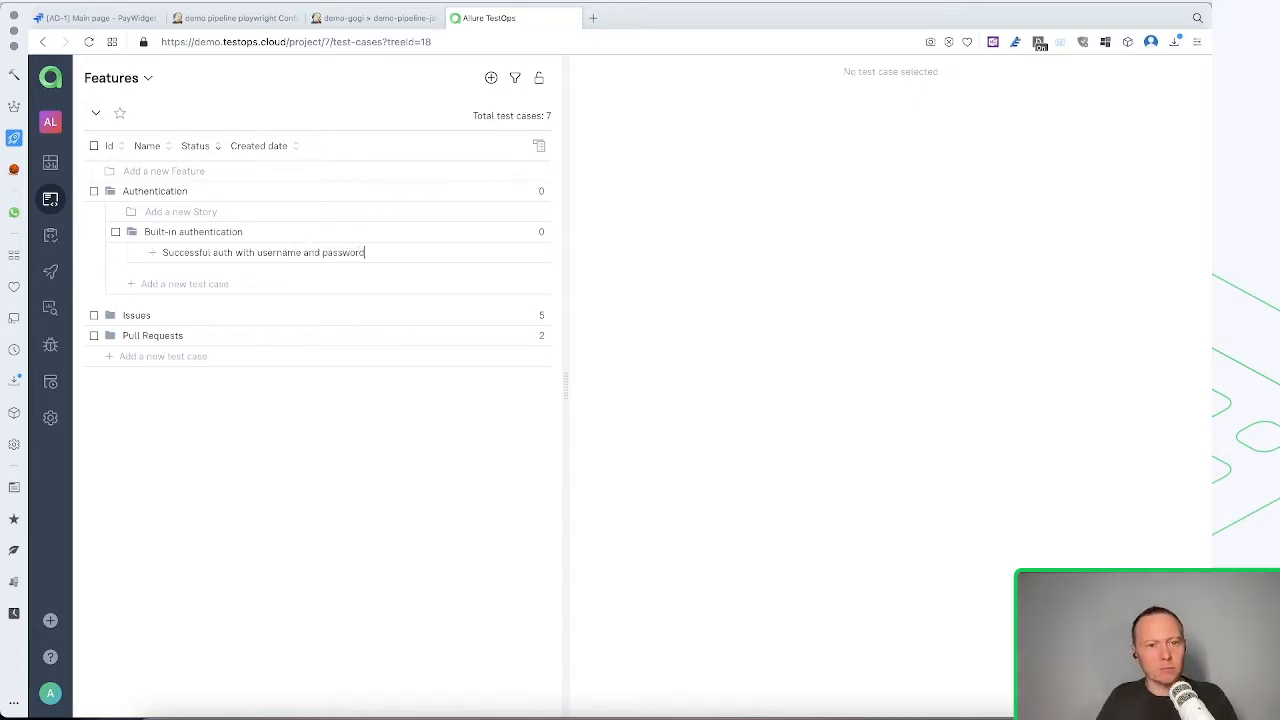
key(Return)
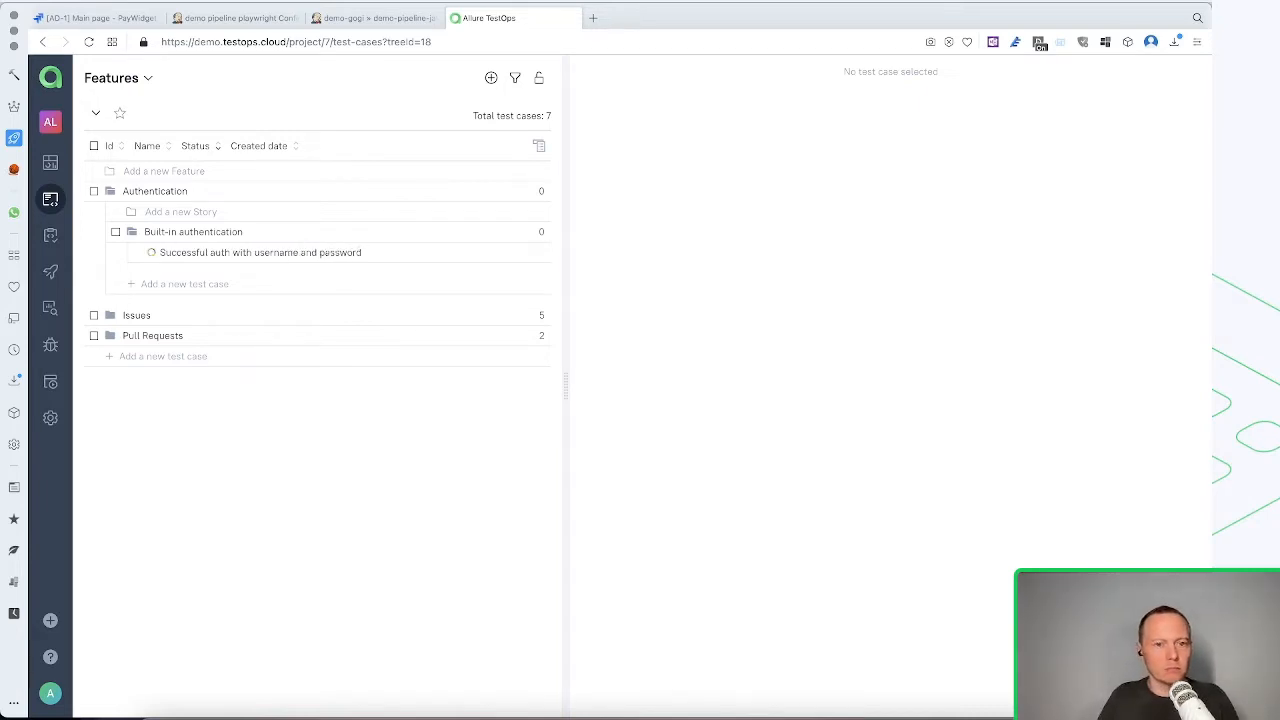
Copy the new test case's name into its description, reword it to "Successful auth with valid username and valid password", and save
click(249, 272)
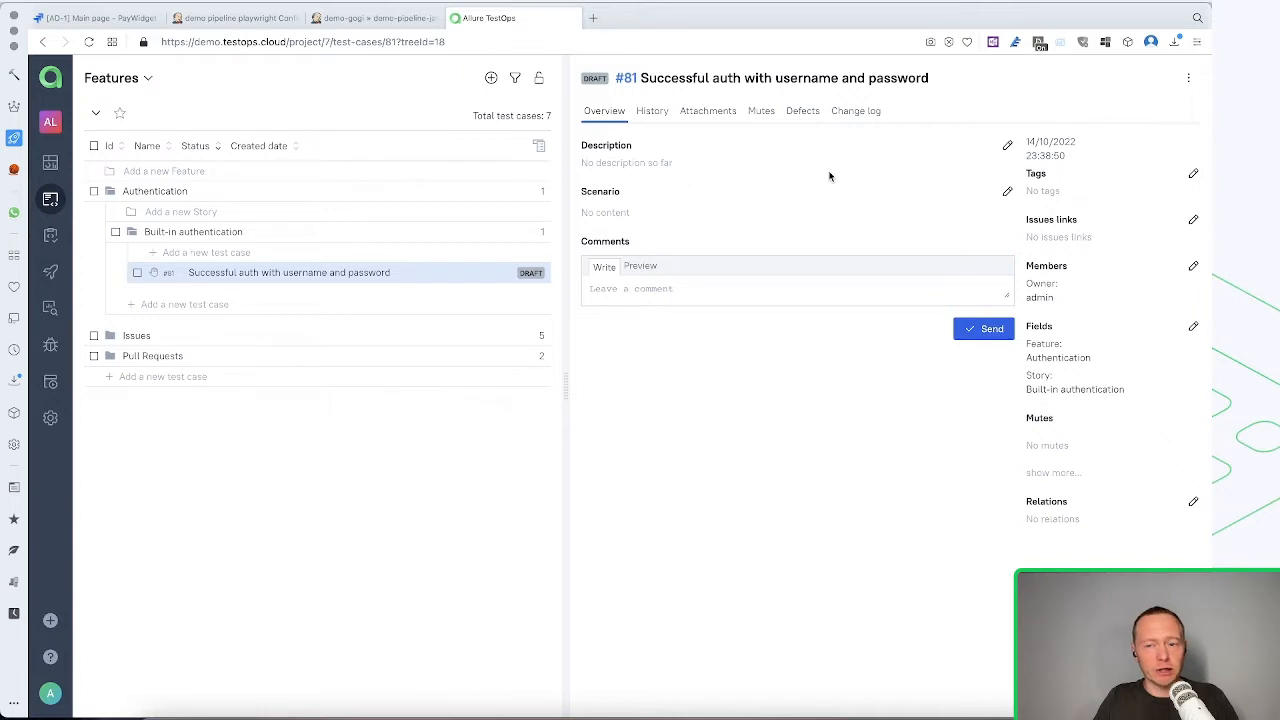
click(539, 273)
key(ctrl+a)
key(ctrl+c)
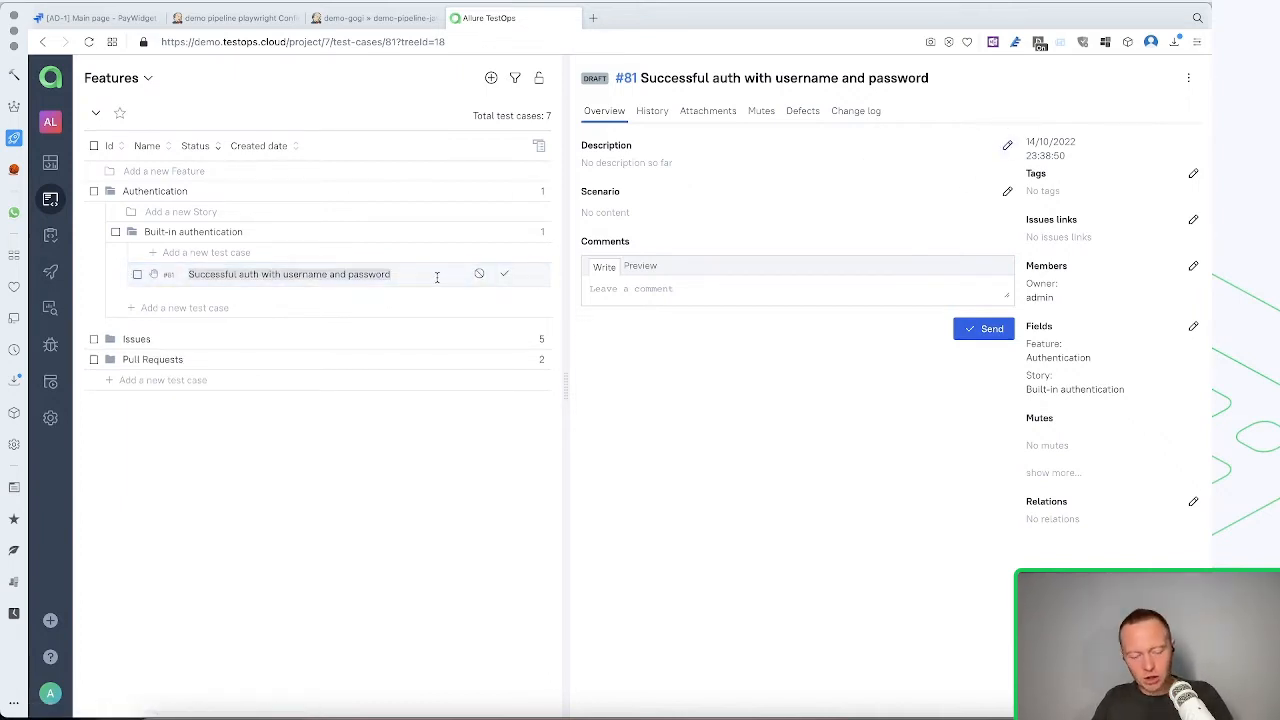
click(504, 274)
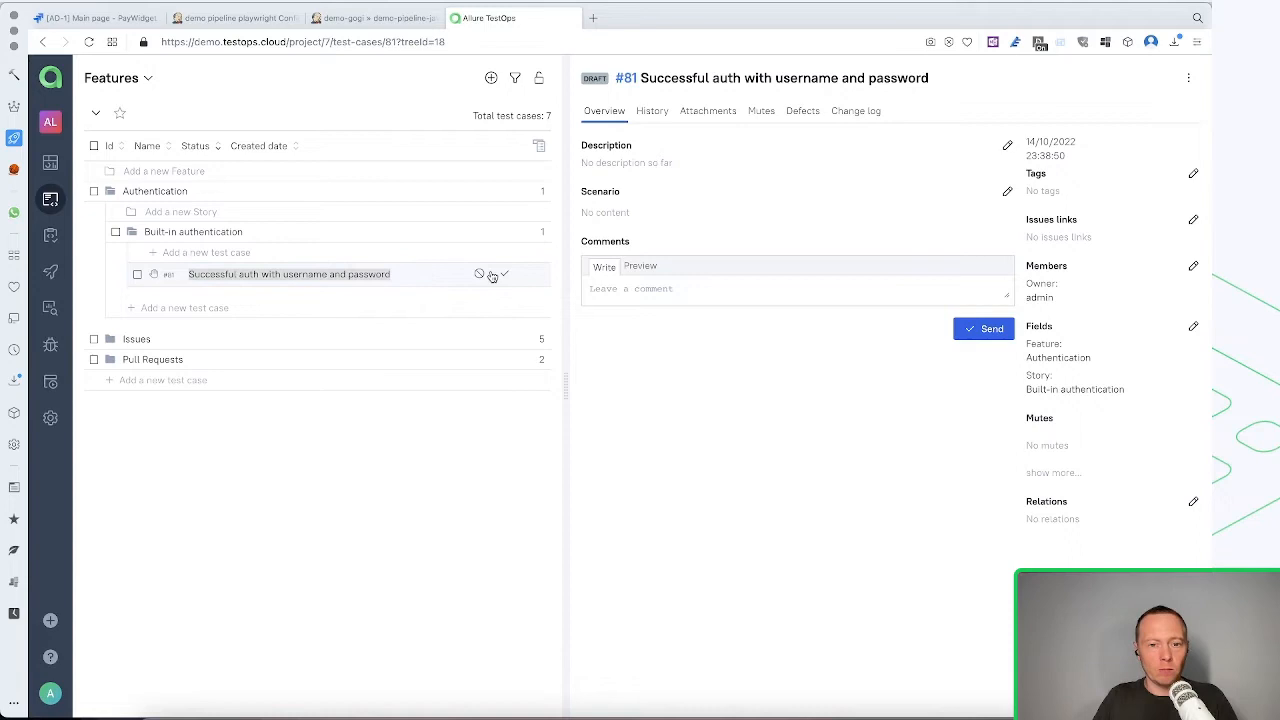
click(1005, 147)
key(ctrl+v)
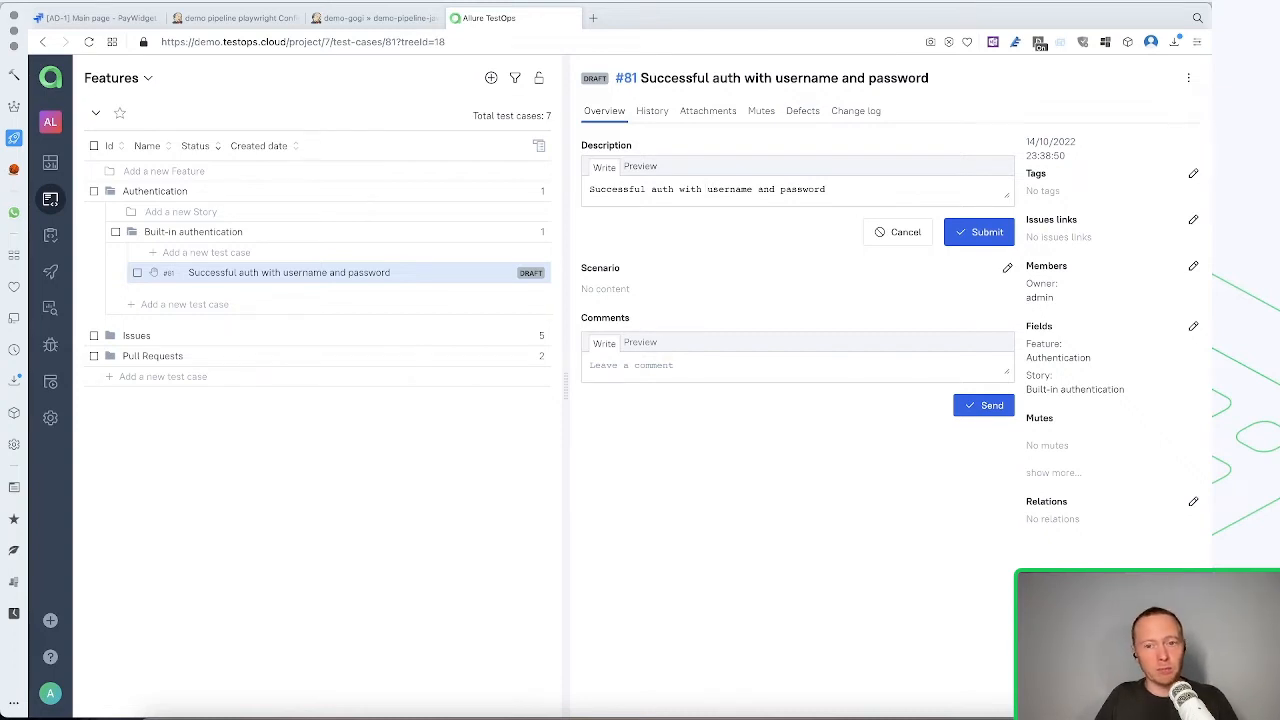
text(valid )
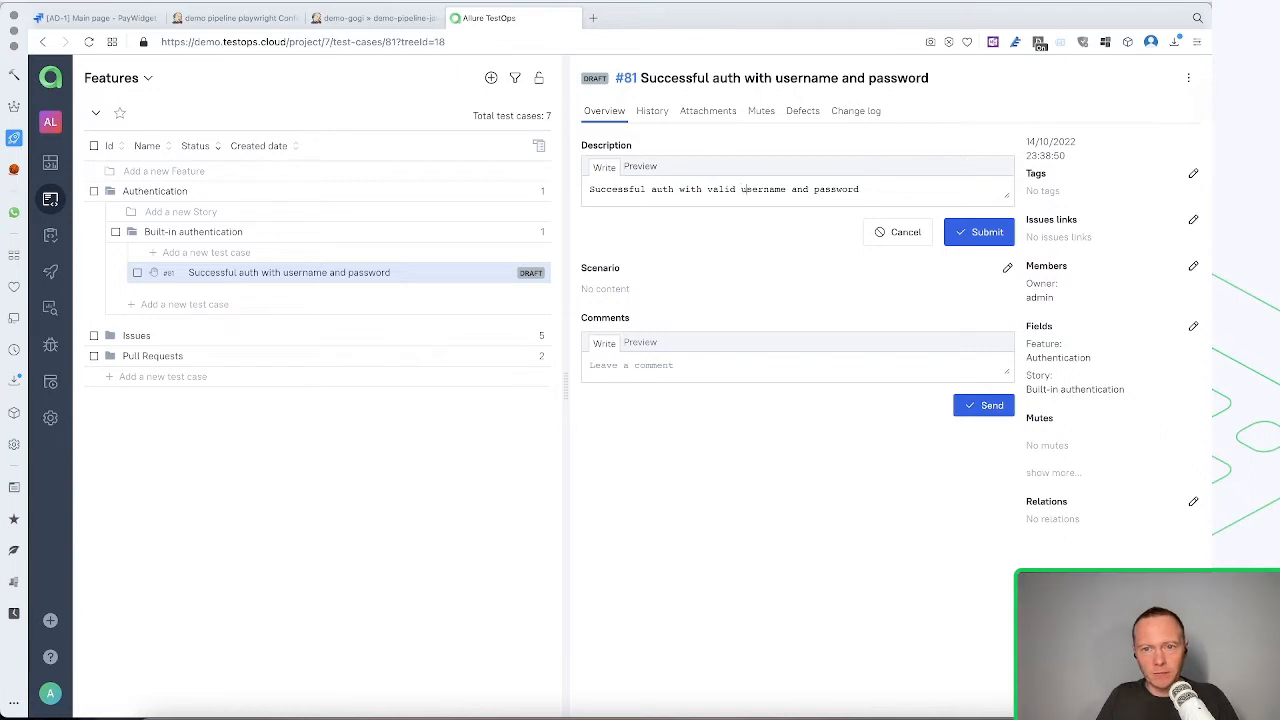
text(valid)
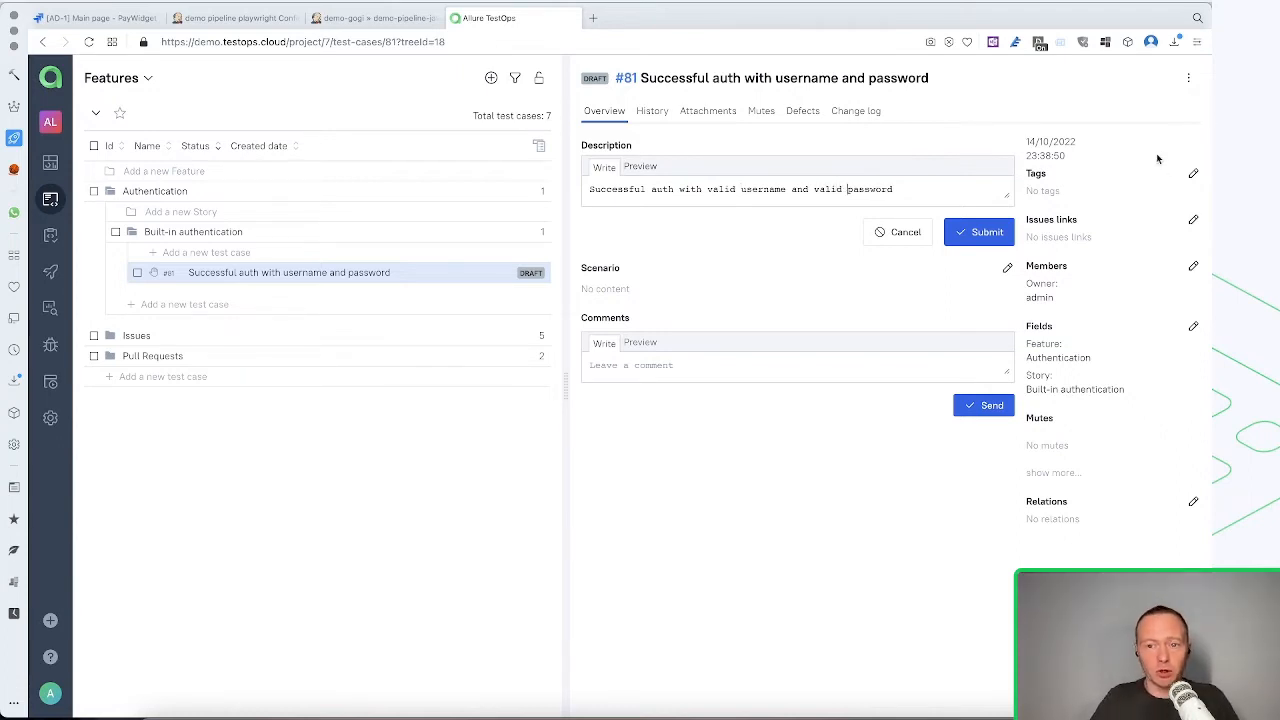
click(962, 236)
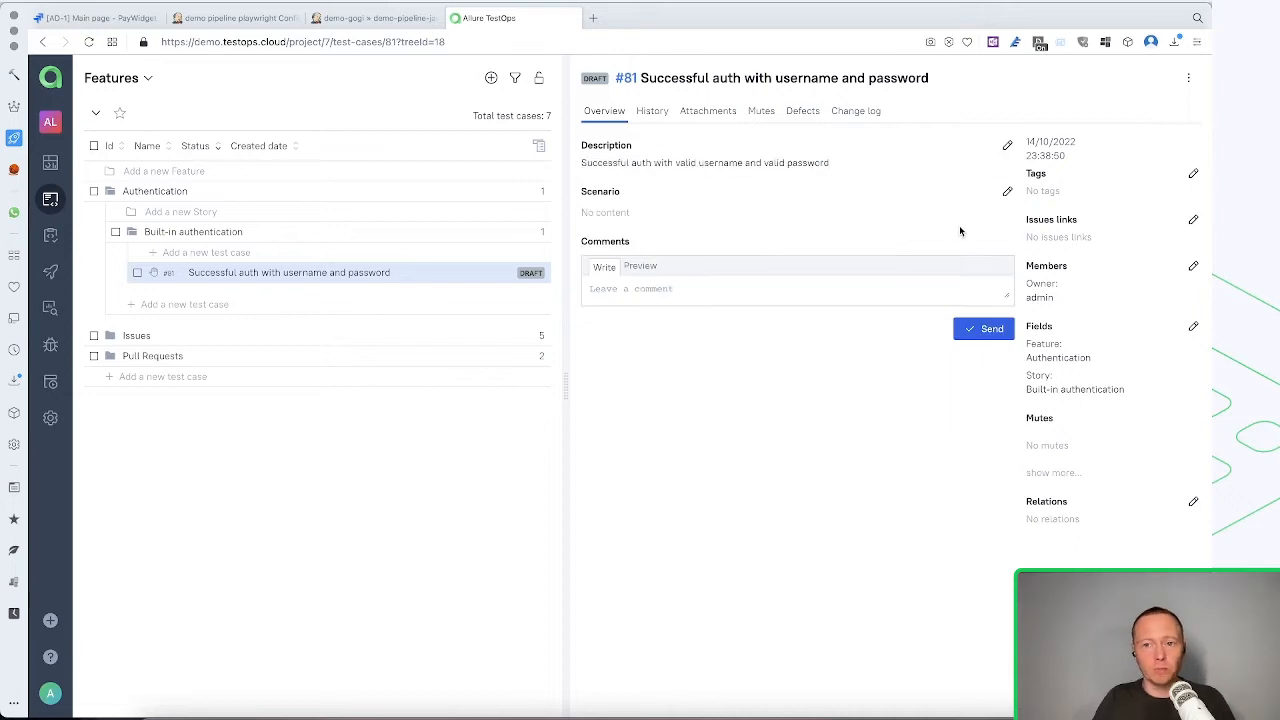
Start the test case's scenario with the first step "[Arrange] Open the main page"
click(1007, 193)
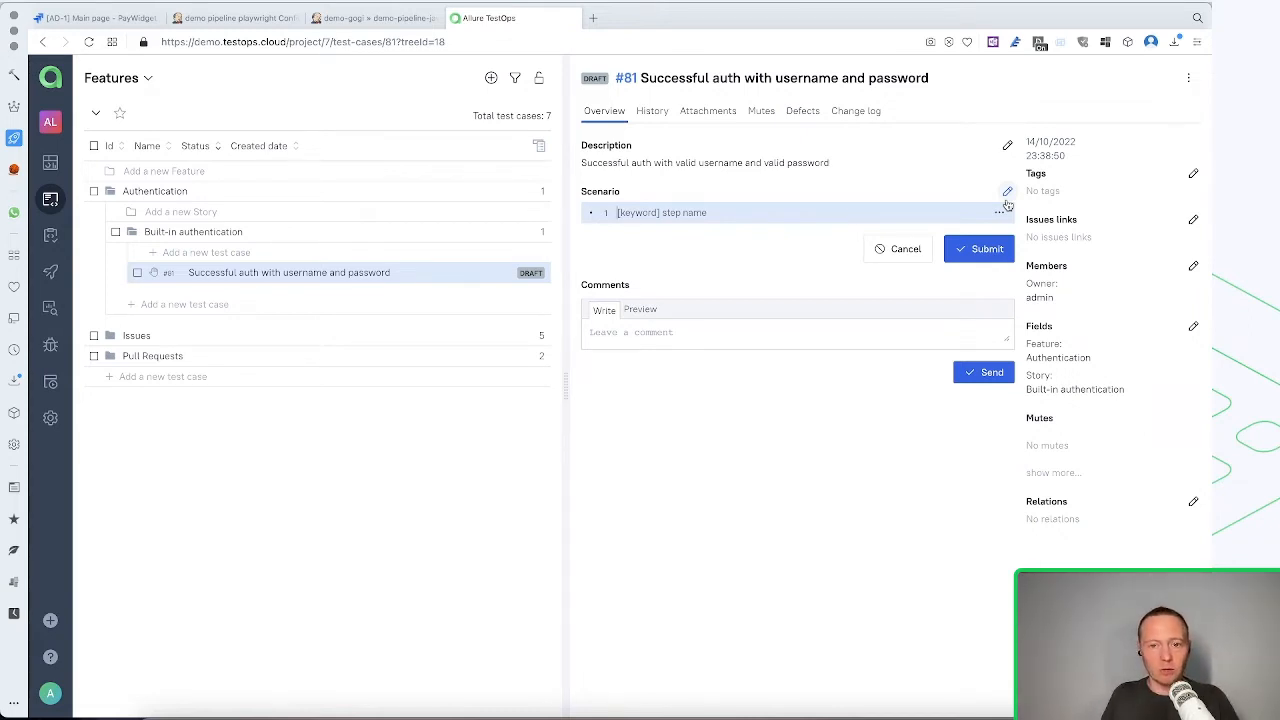
text(Op)
key(BackSpace)
key(BackSpace)
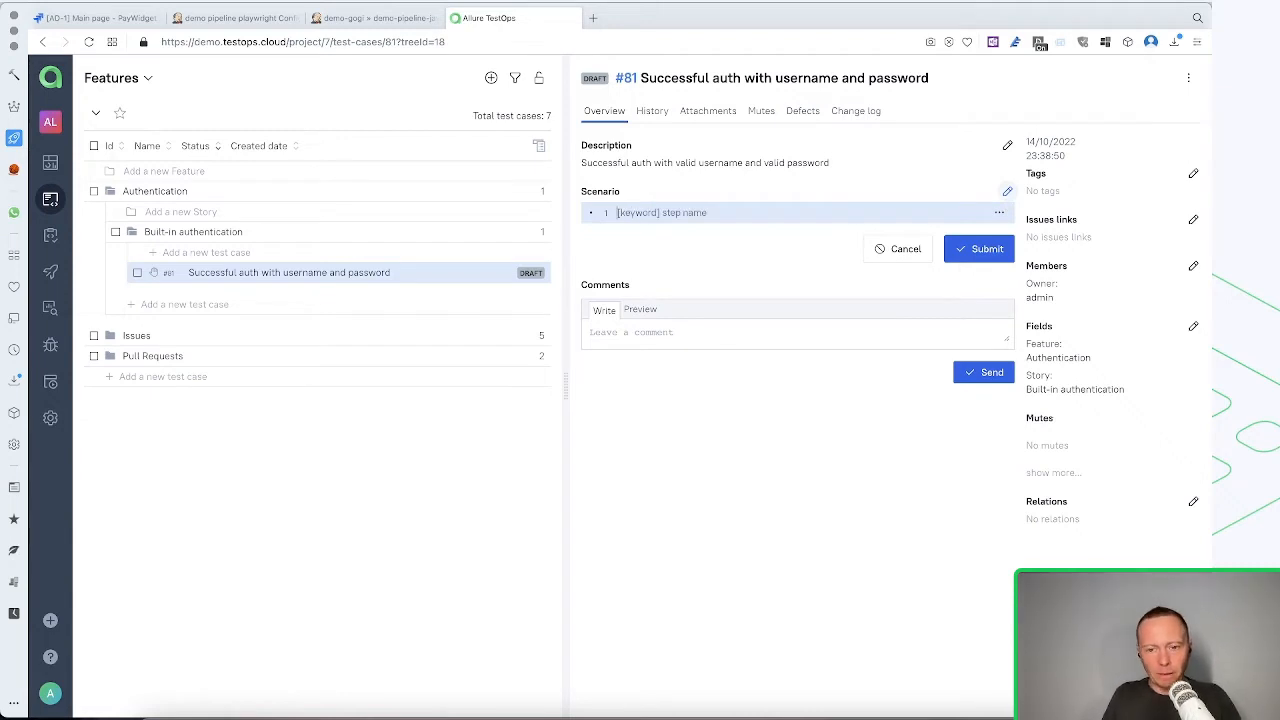
text([)
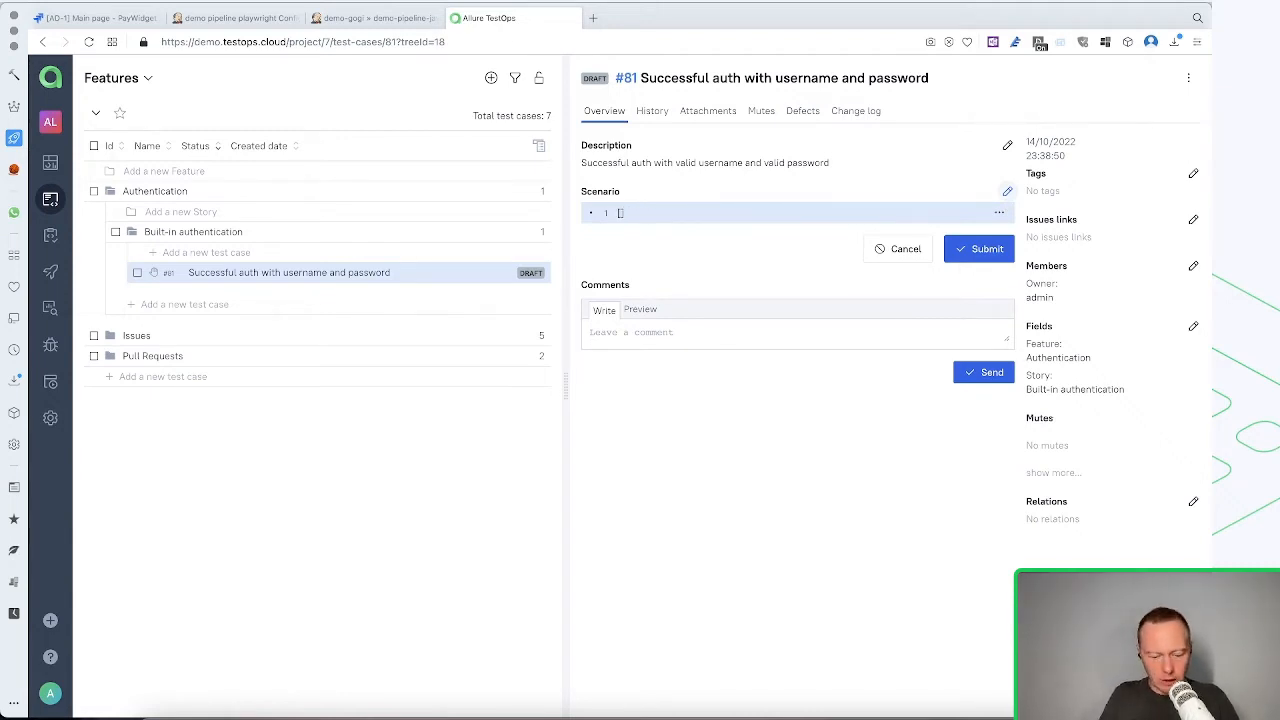
text(Arrange])
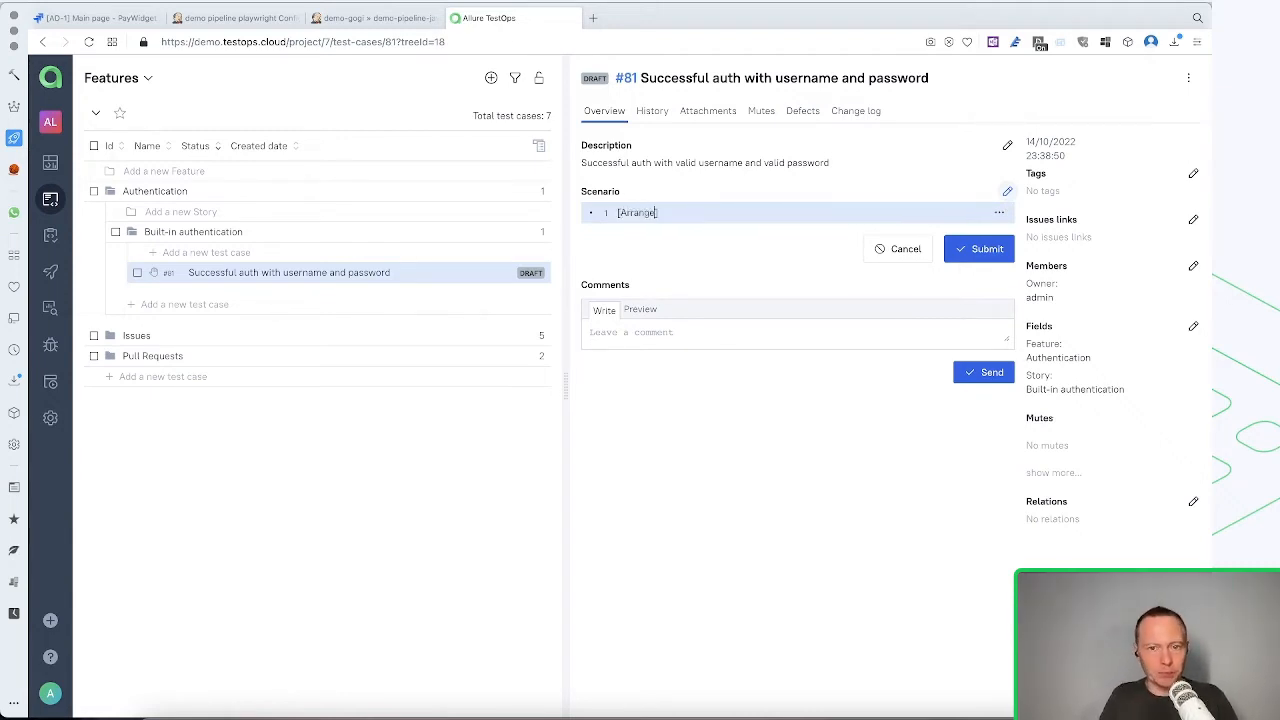
text( Open)
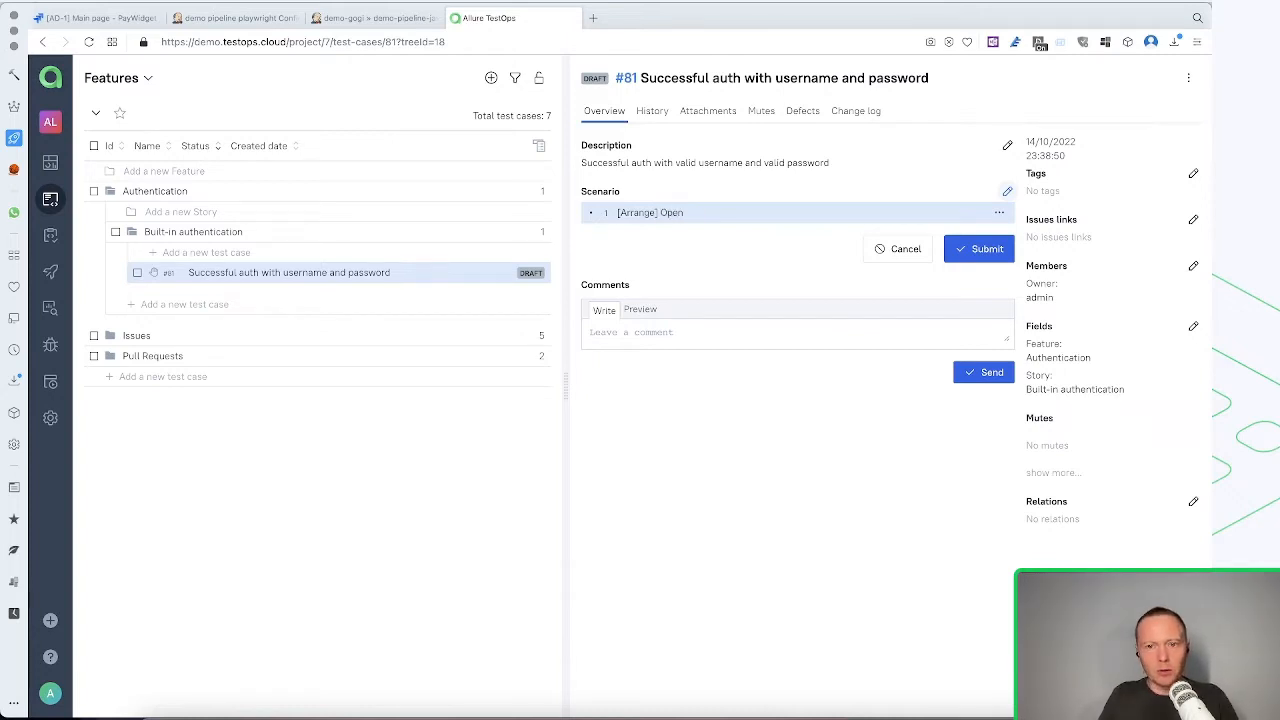
text( the)
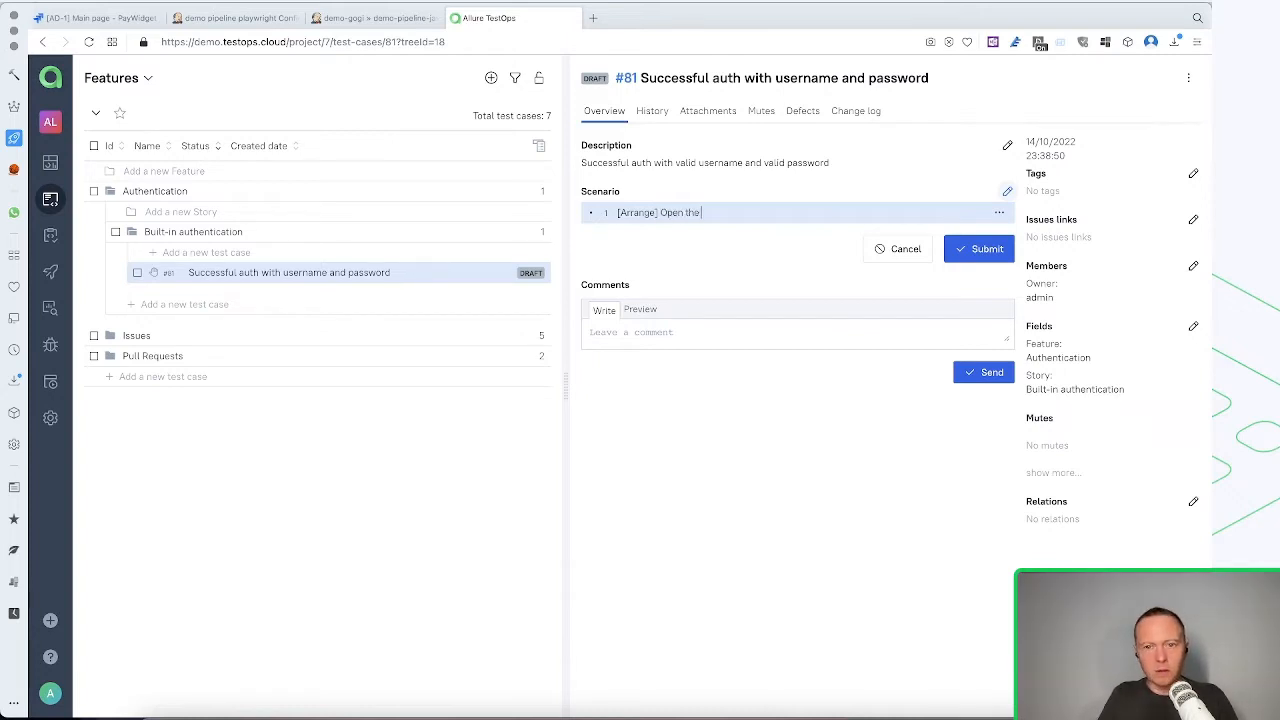
text( main page)
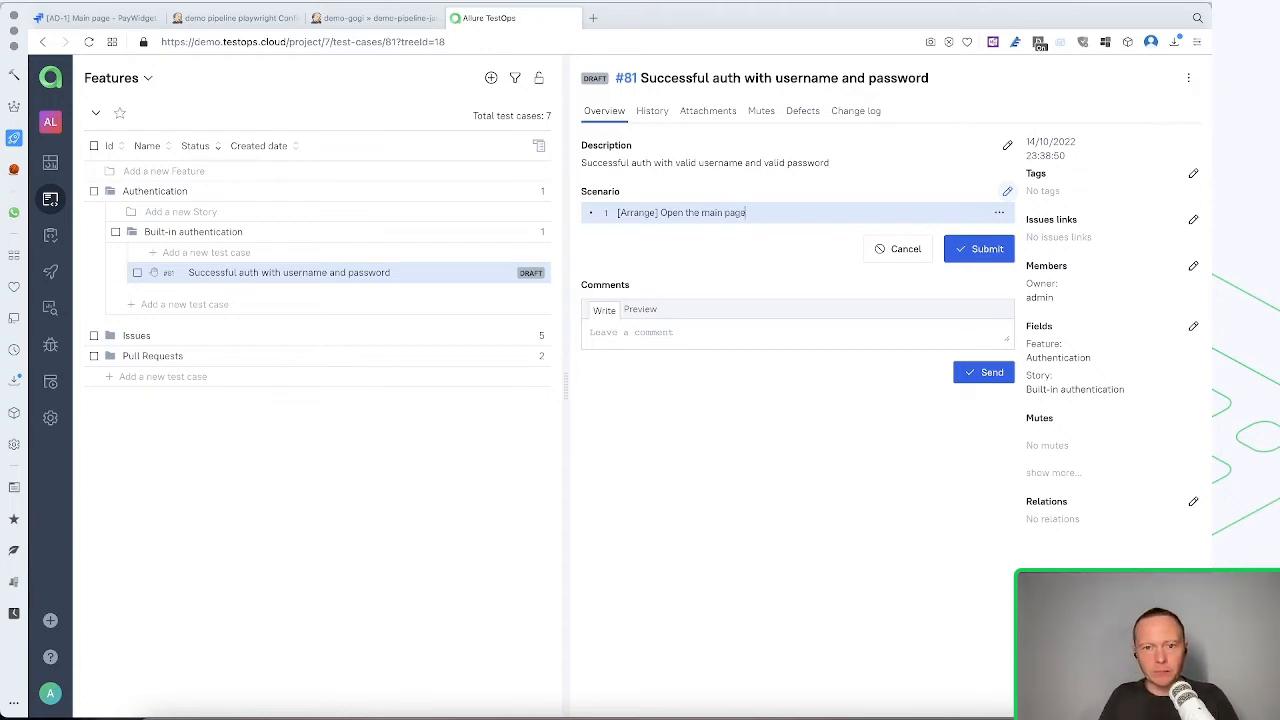
key(Return)
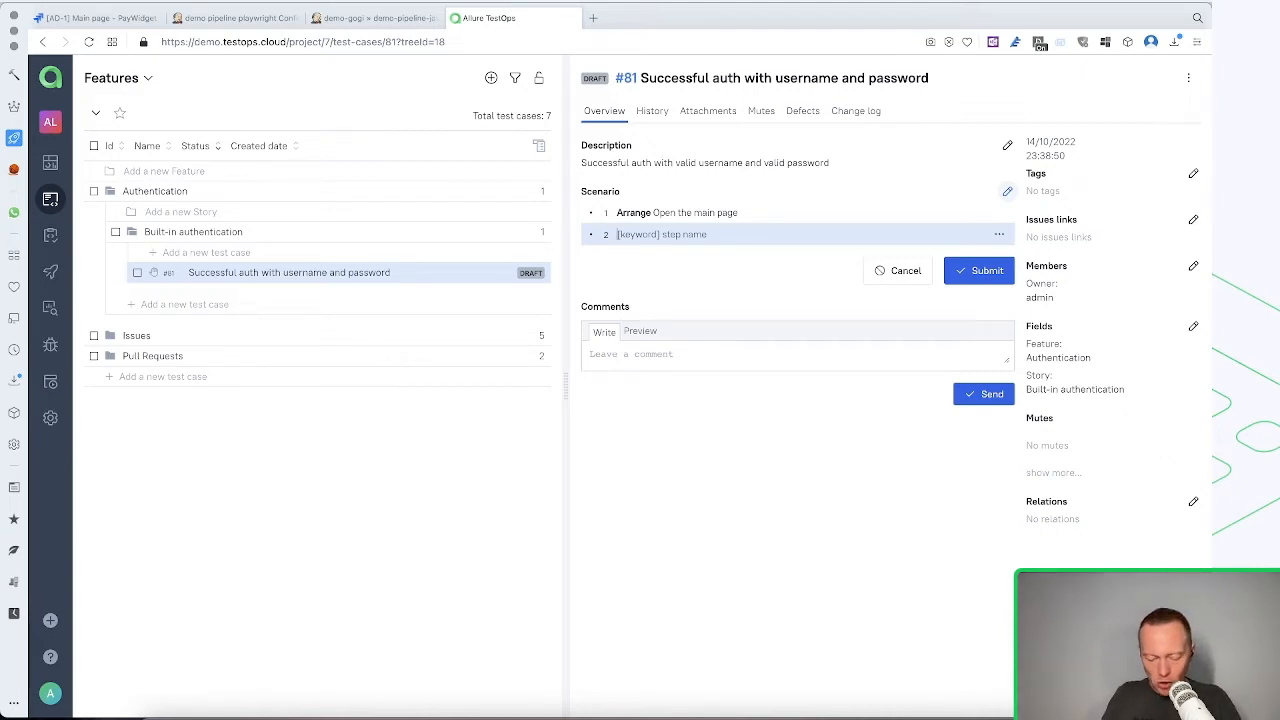
Add the second scenario step "[Arrange] Click log-in"
text([)
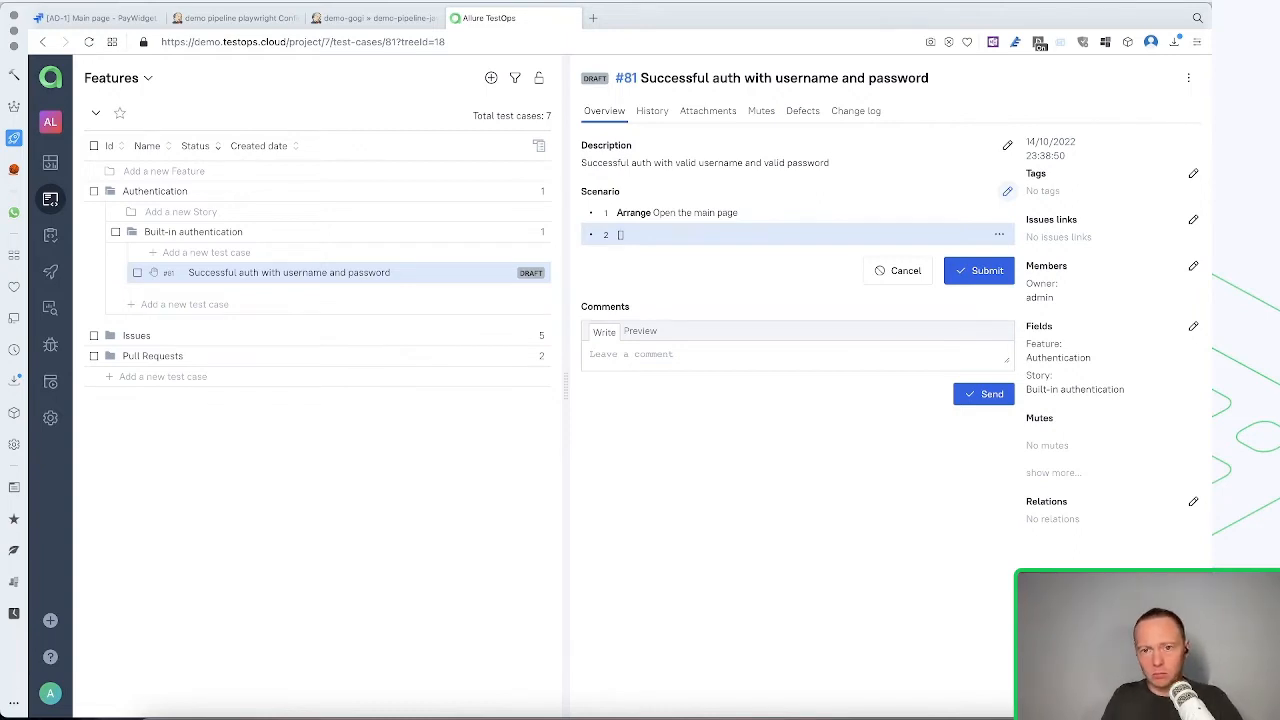
text(S)
text(rrange)
key(BackSpace)
text(S)
key(BackSpace)
text(Arrange] Click to)
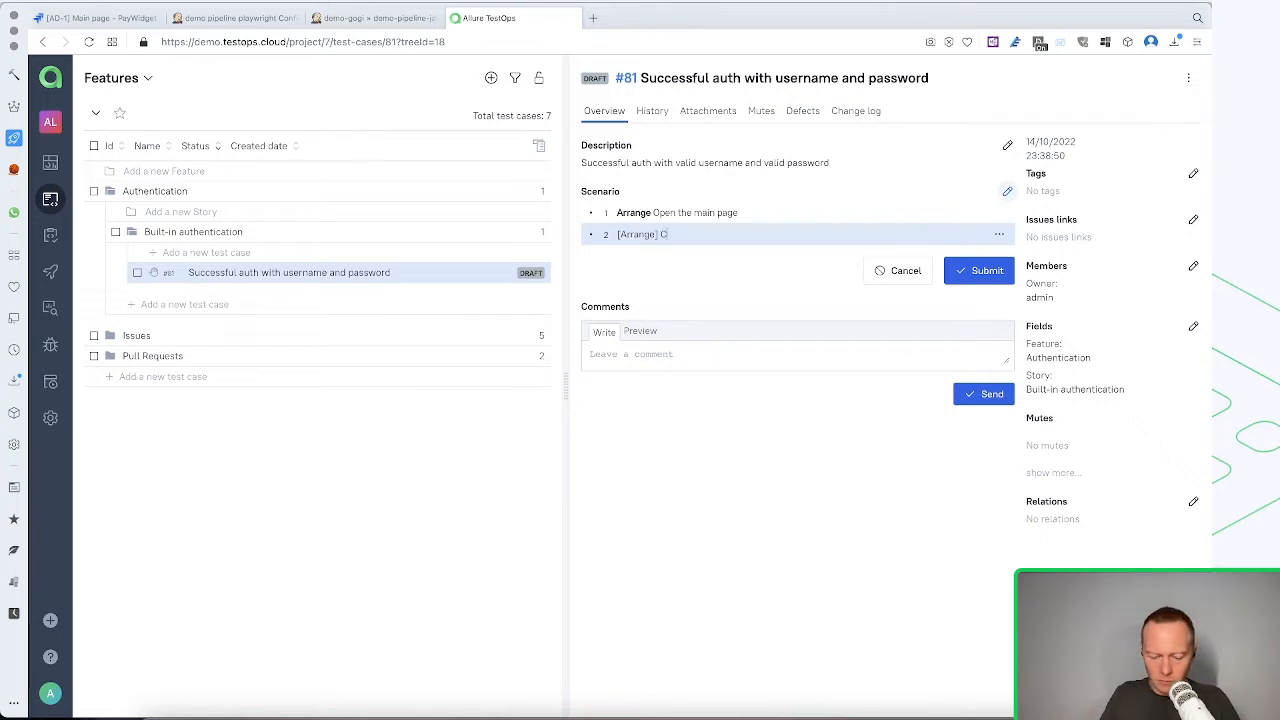
text(g-in)
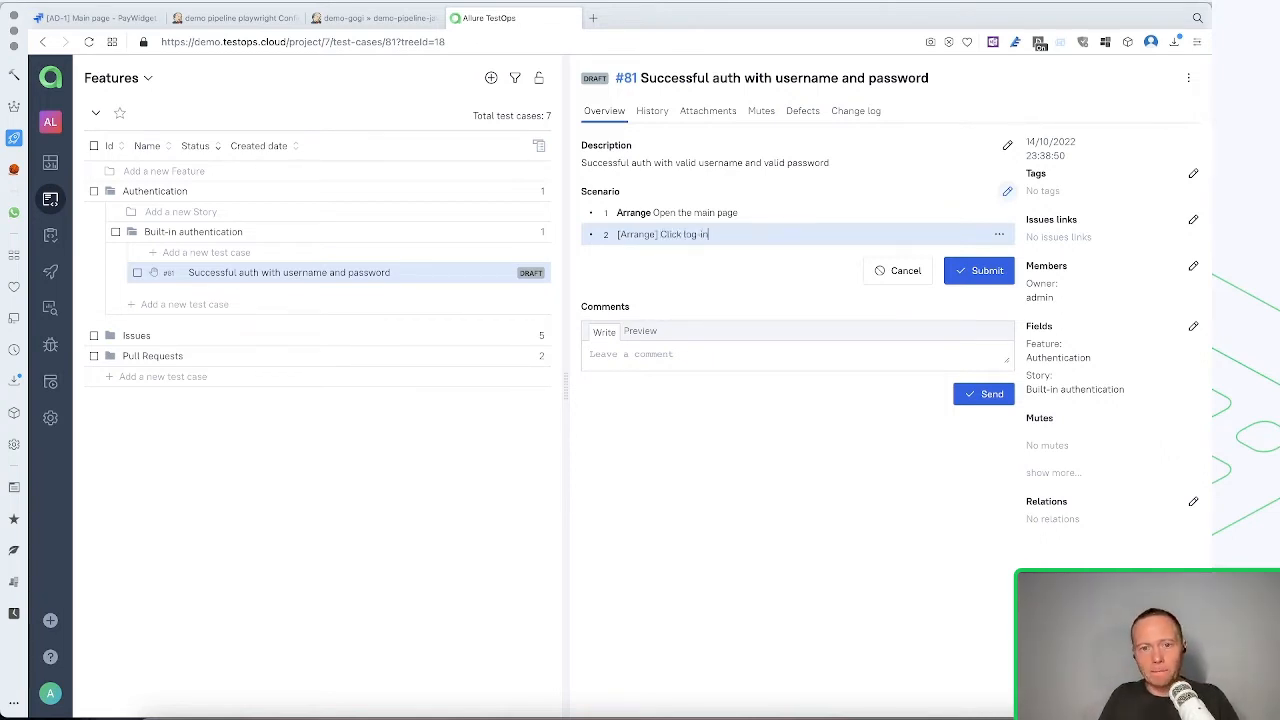
key(Return)
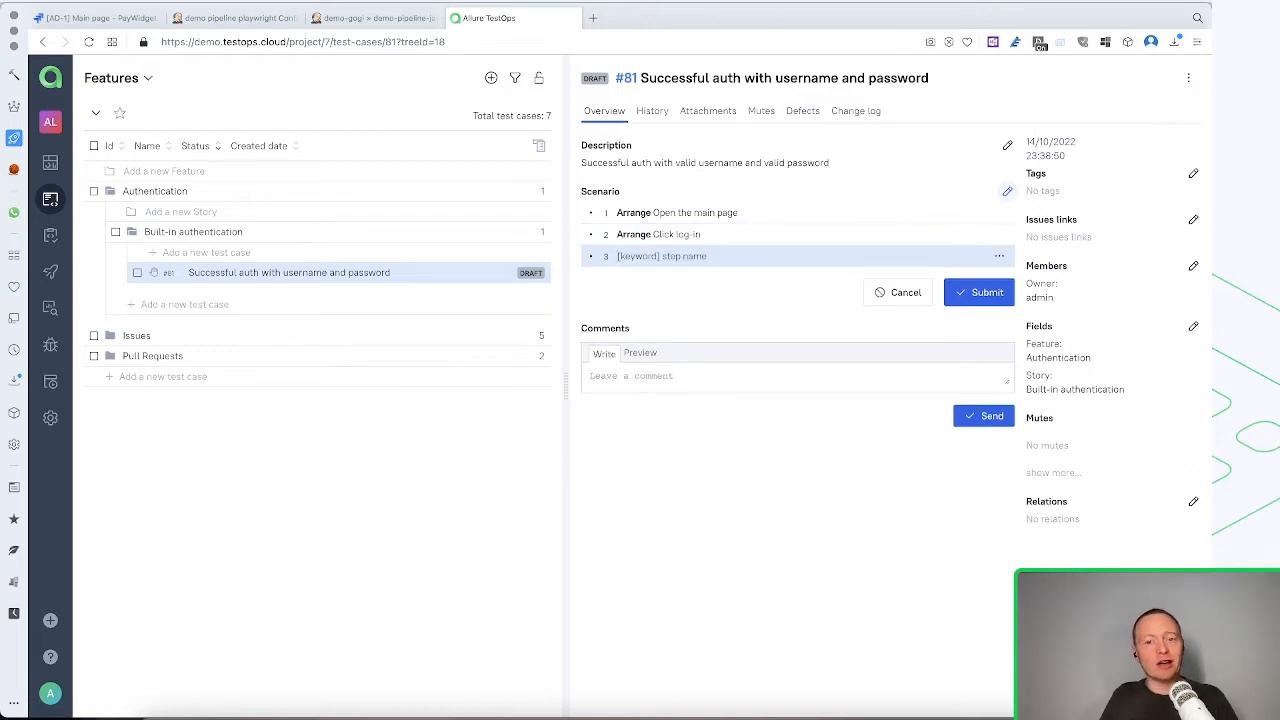
Add the third scenario step "[Act] Enter the credentials"
text([)
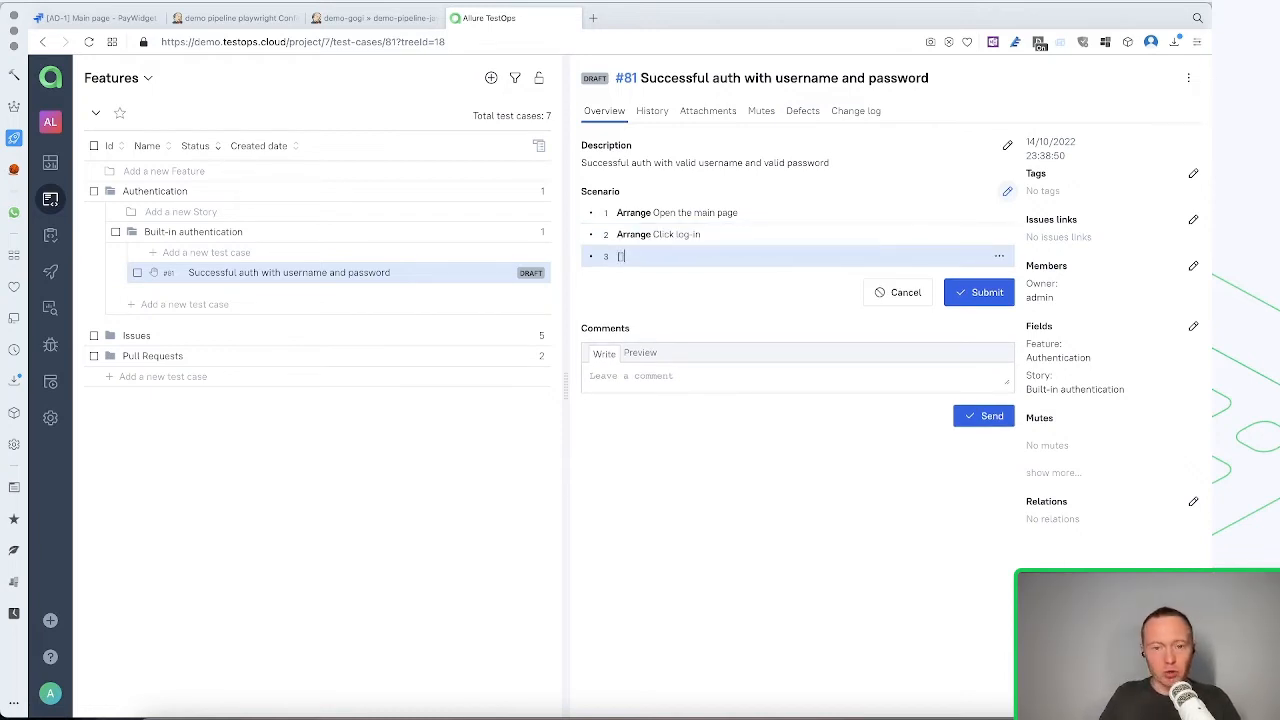
text(Act] Enter y)
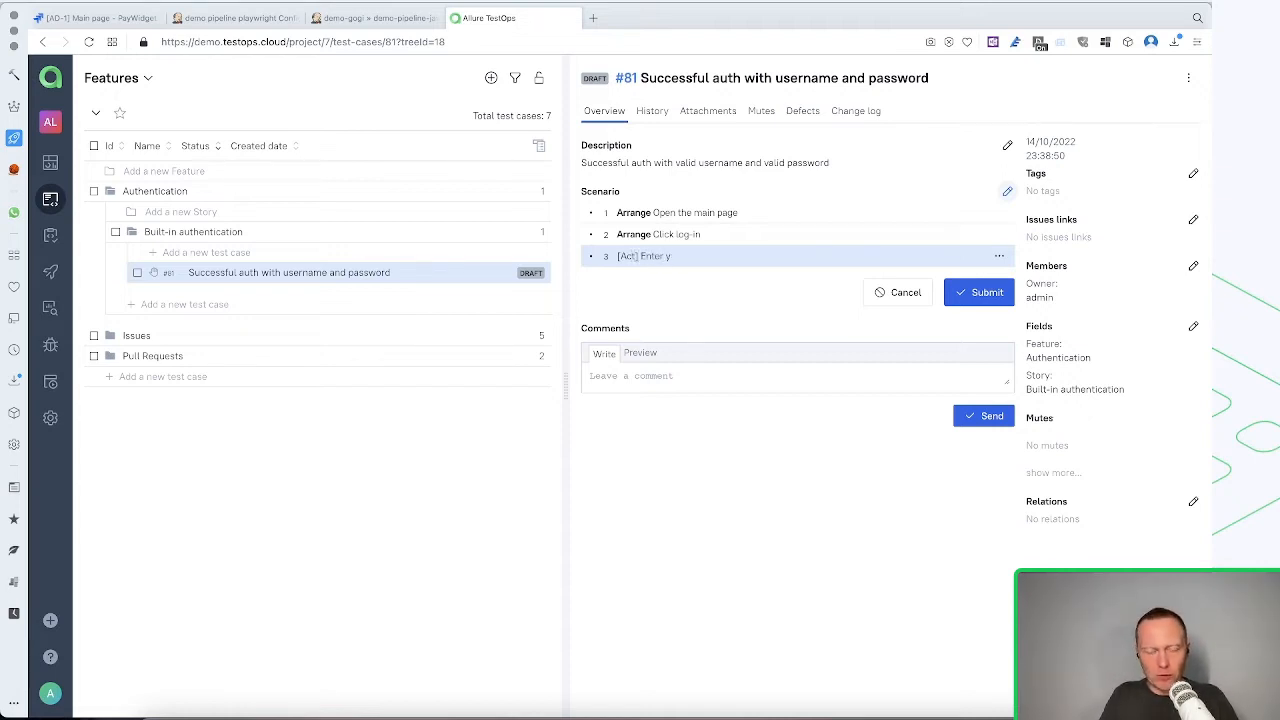
key(BackSpace)
text(the crede)
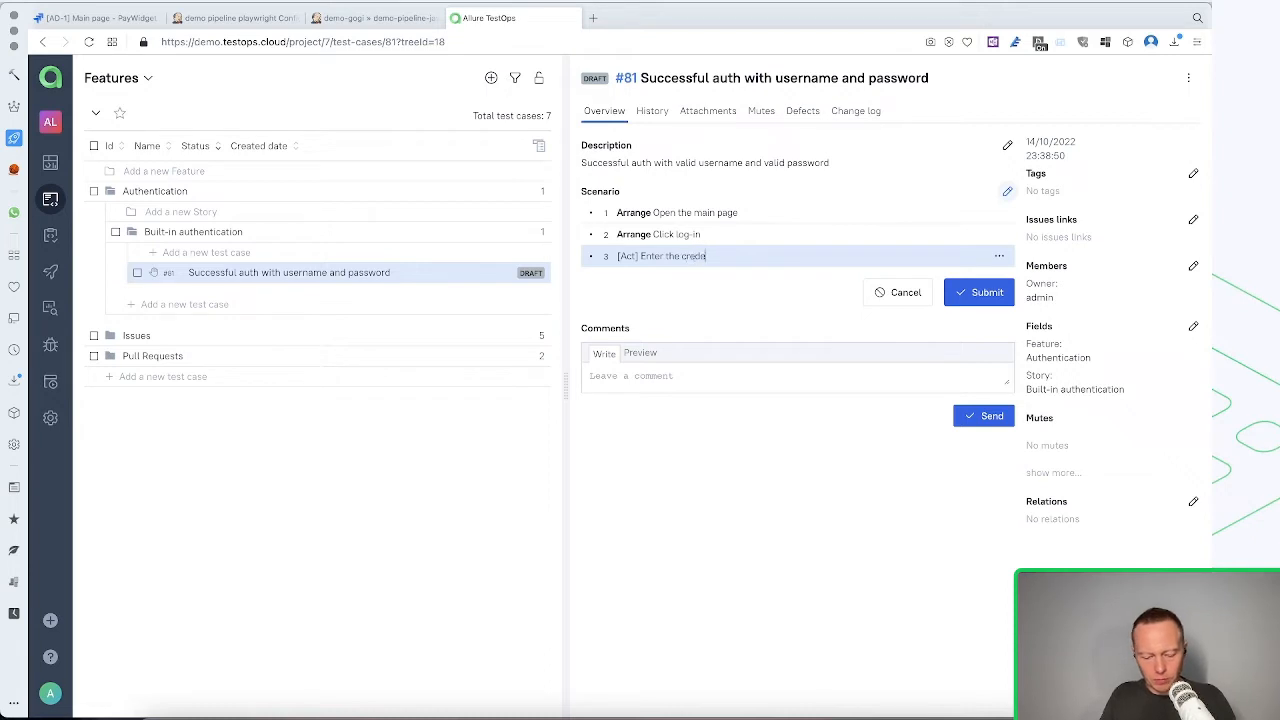
text(ntials)
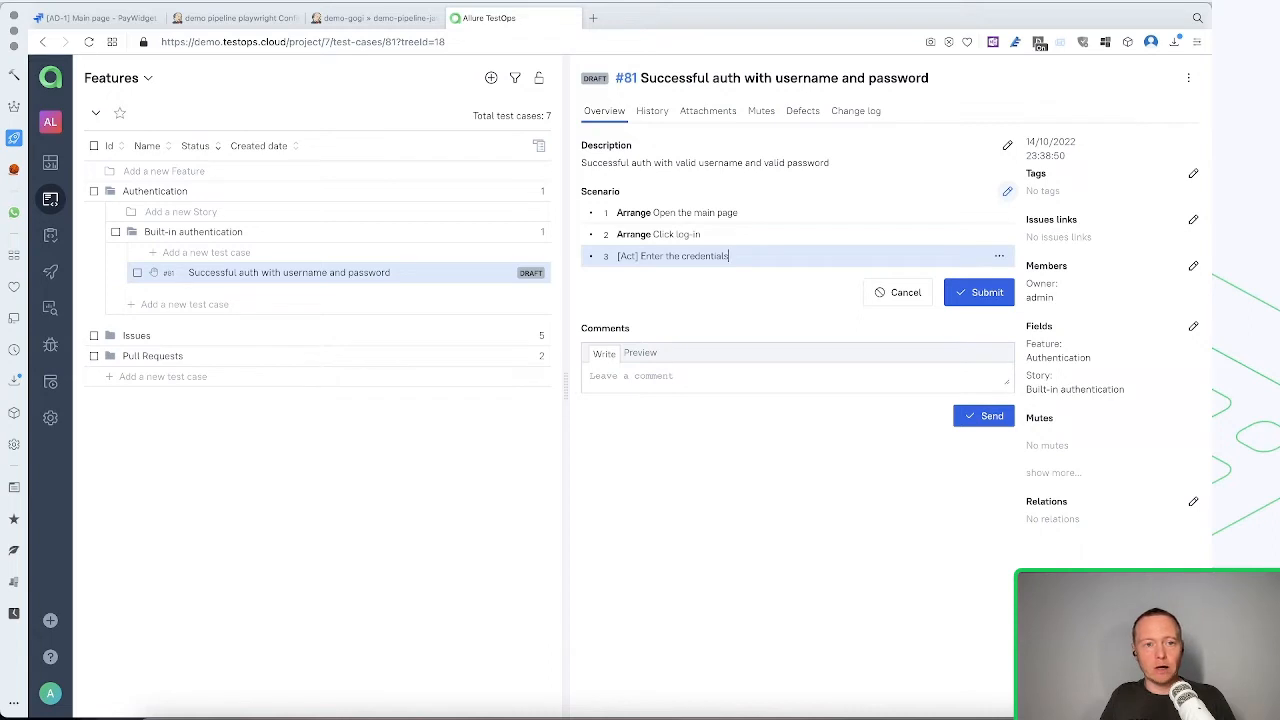
Try attaching plain text named "username" with a sample e-mail address to the credentials step, and remove the attachment
click(999, 257)
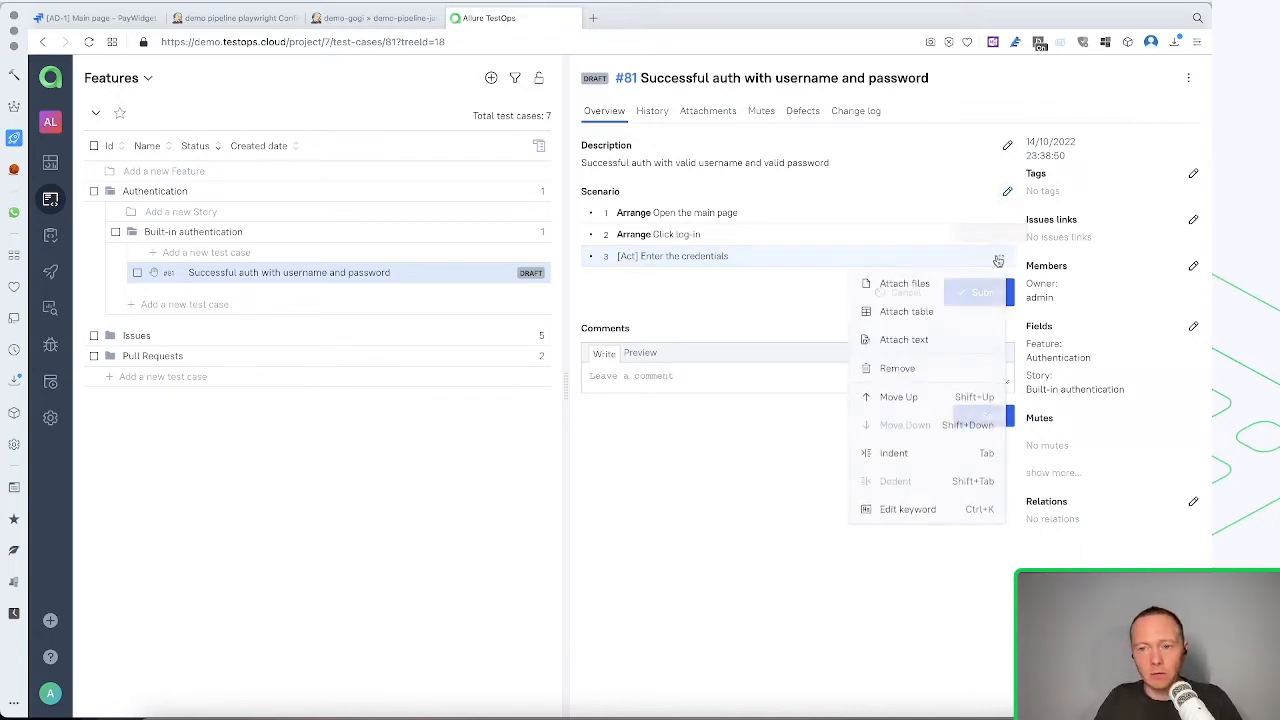
click(901, 341)
key(BackSpace)
key(BackSpace)
key(BackSpace)
key(BackSpace)
key(BackSpace)
key(BackSpace)
key(BackSpace)
key(BackSpace)
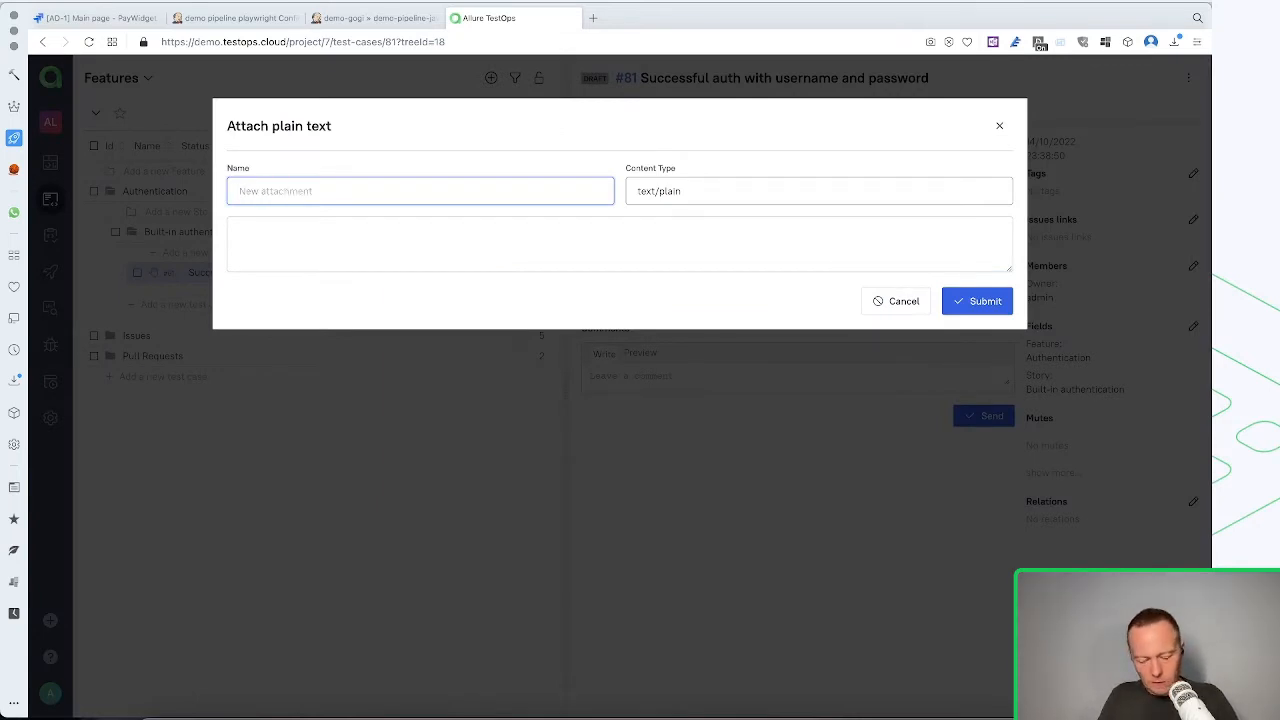
text(usern)
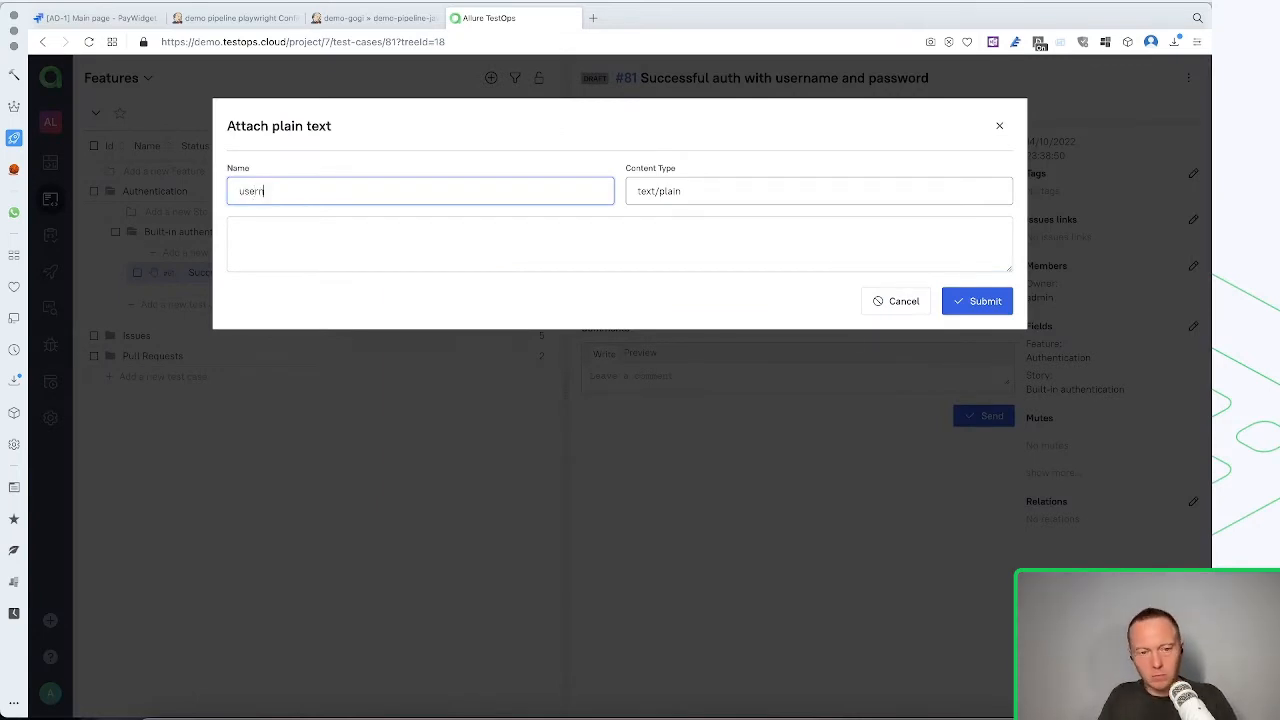
text(ame)
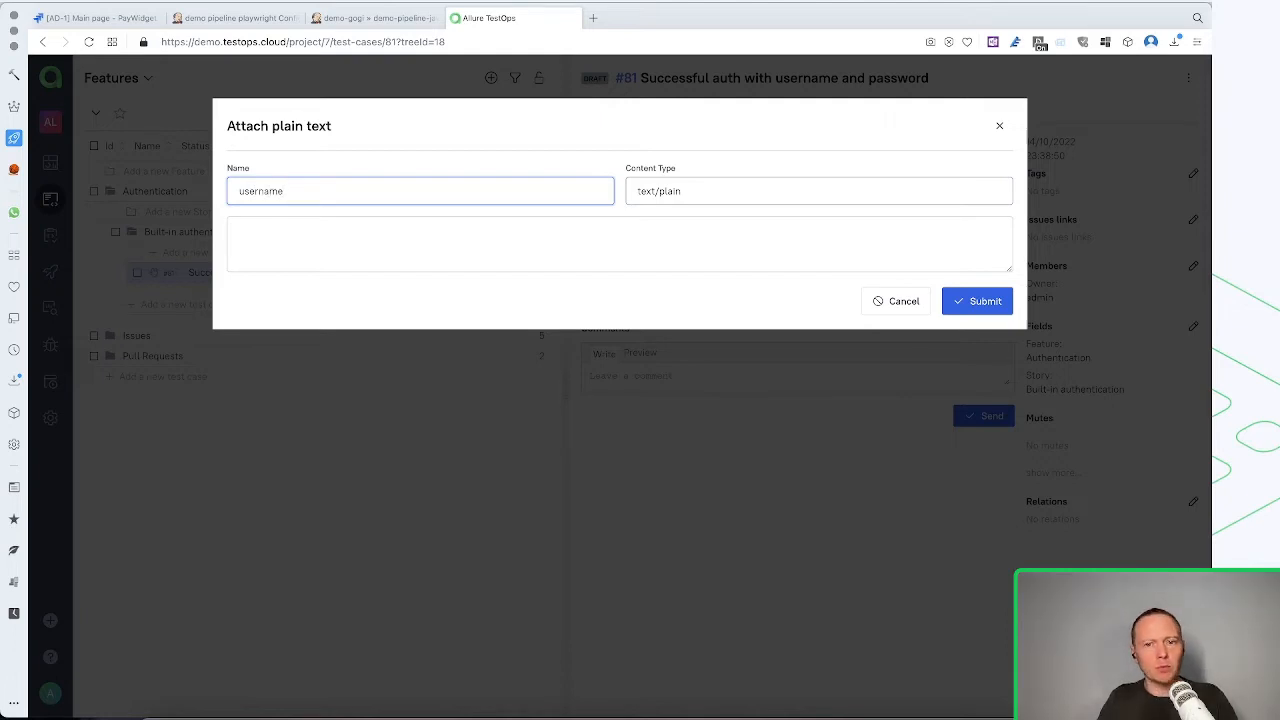
click(745, 265)
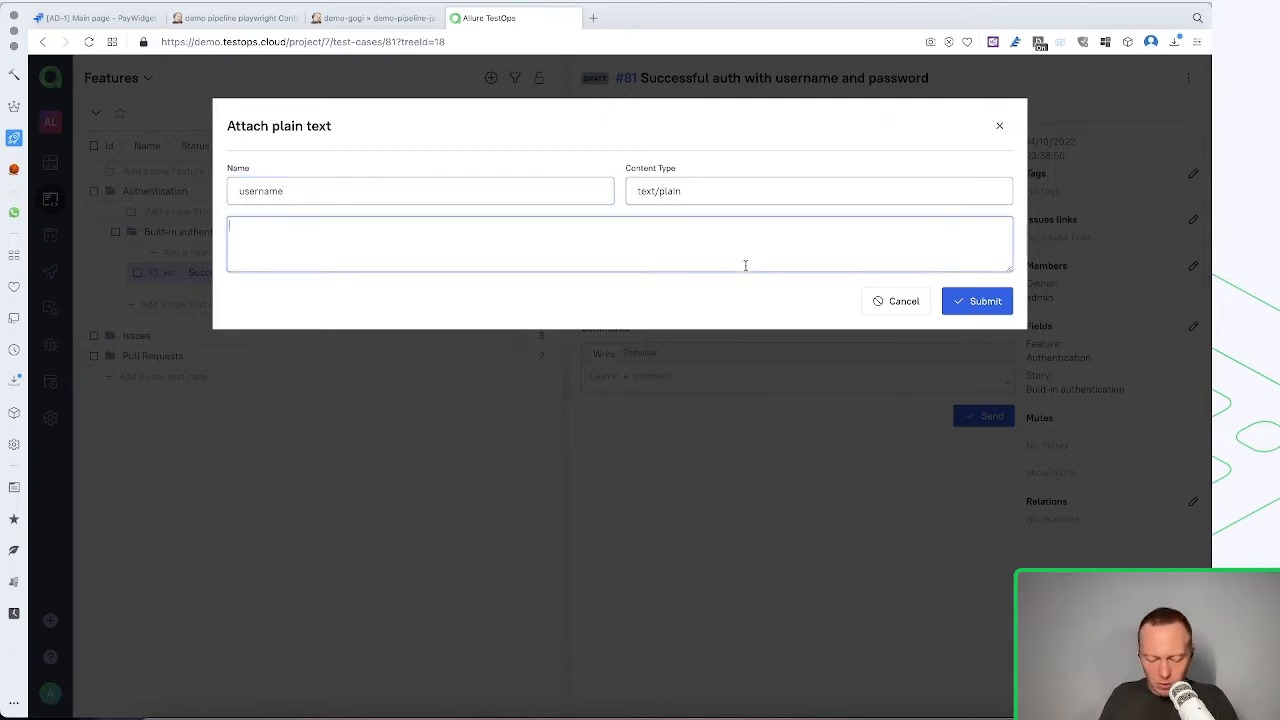
text(email.)
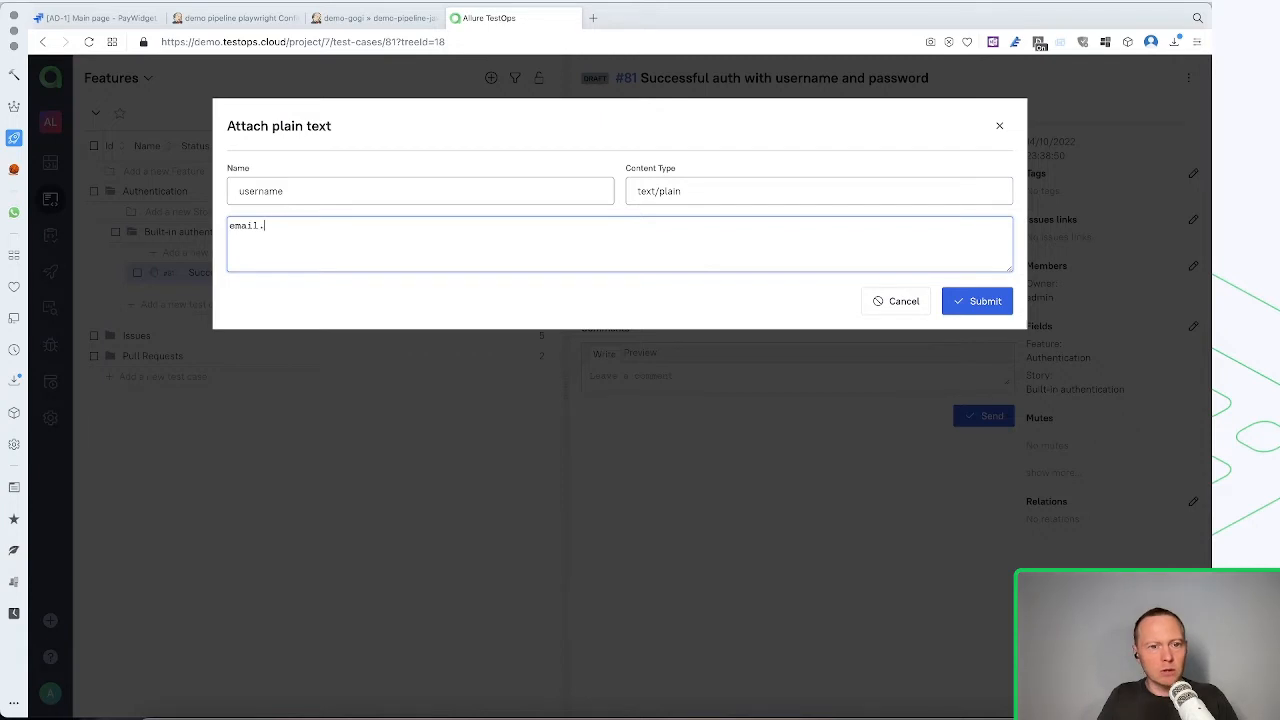
key(BackSpace)
text(@e)
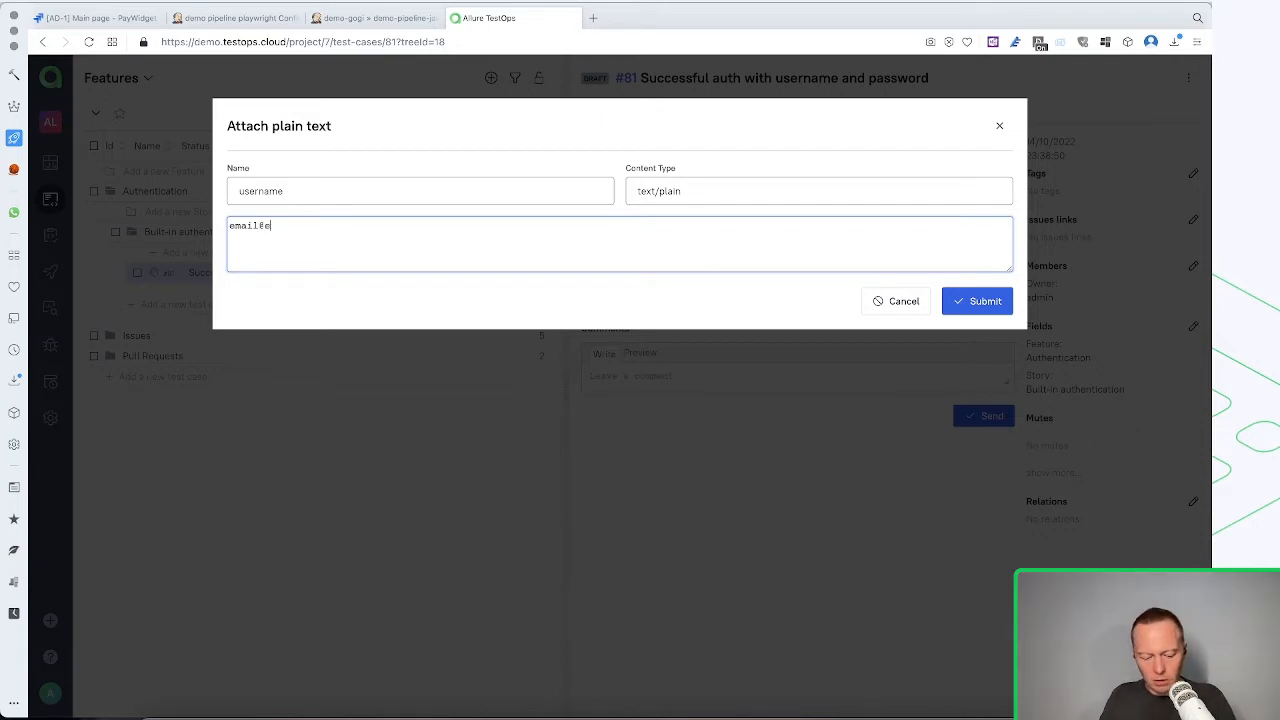
text(amil.com)
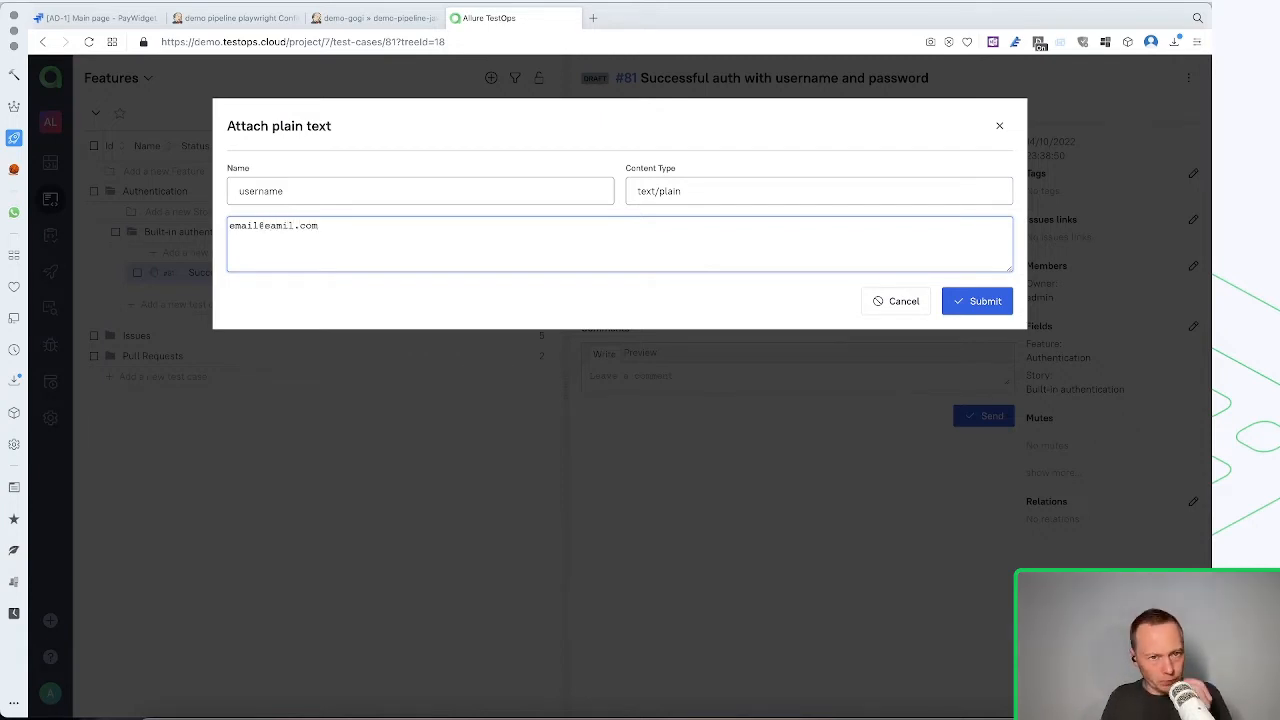
click(998, 301)
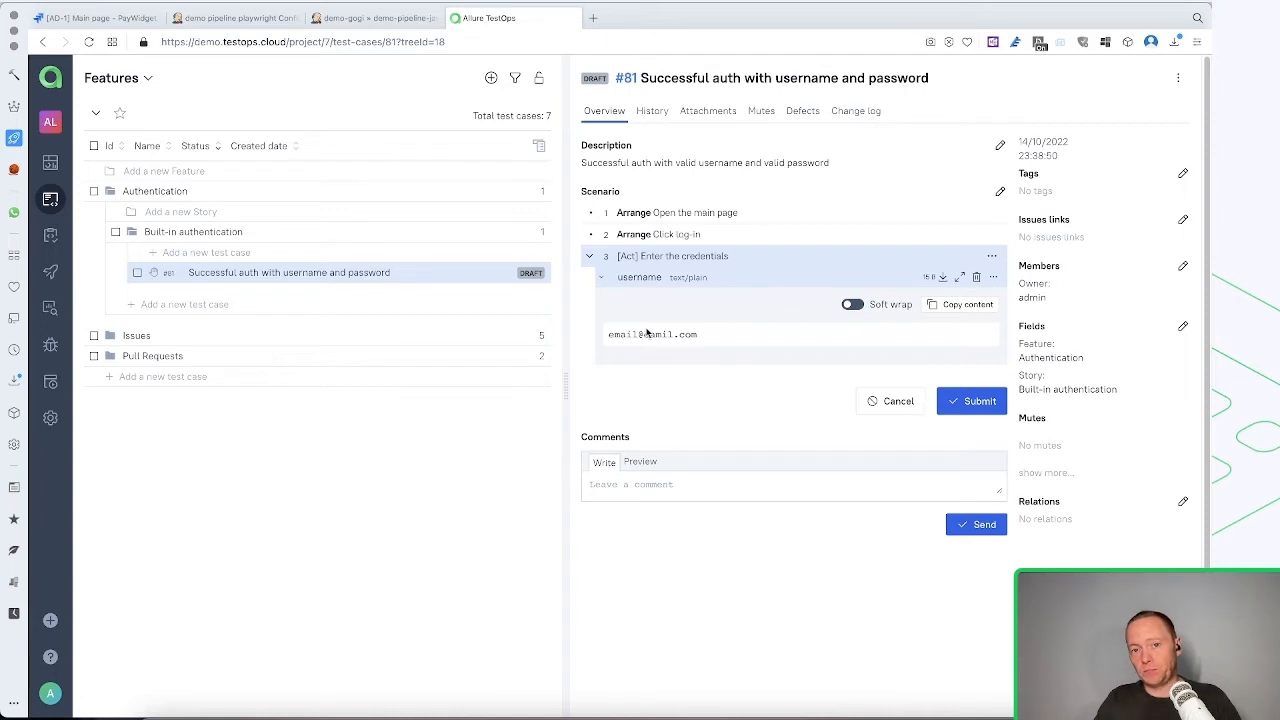
click(976, 277)
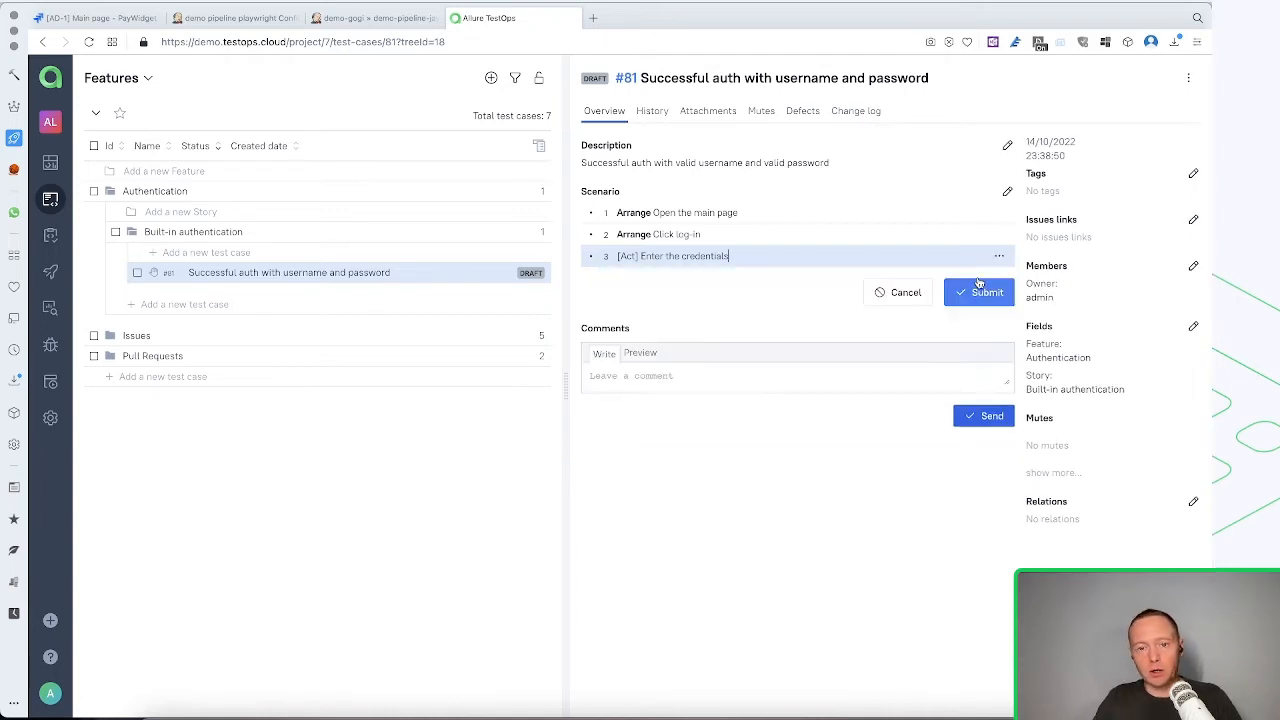
Add two nested sub-steps, "username" and "password", under the "Enter the credentials" step
key(Return)
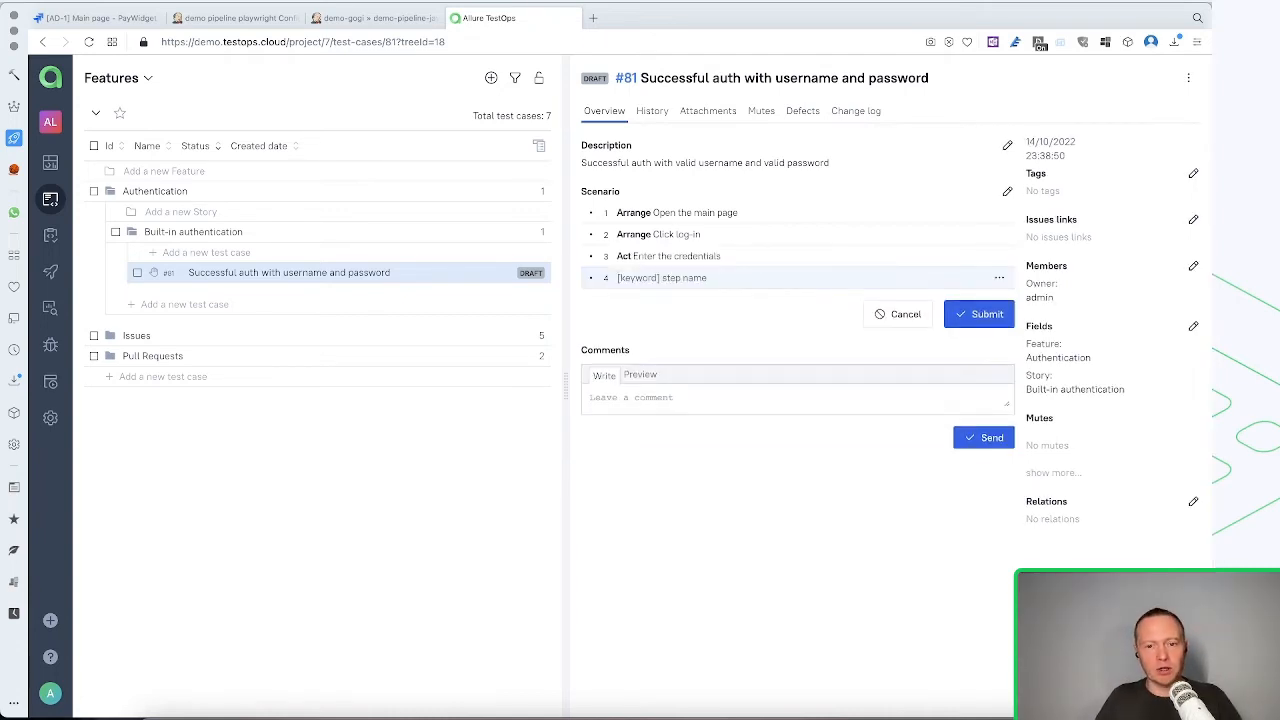
key(Tab)
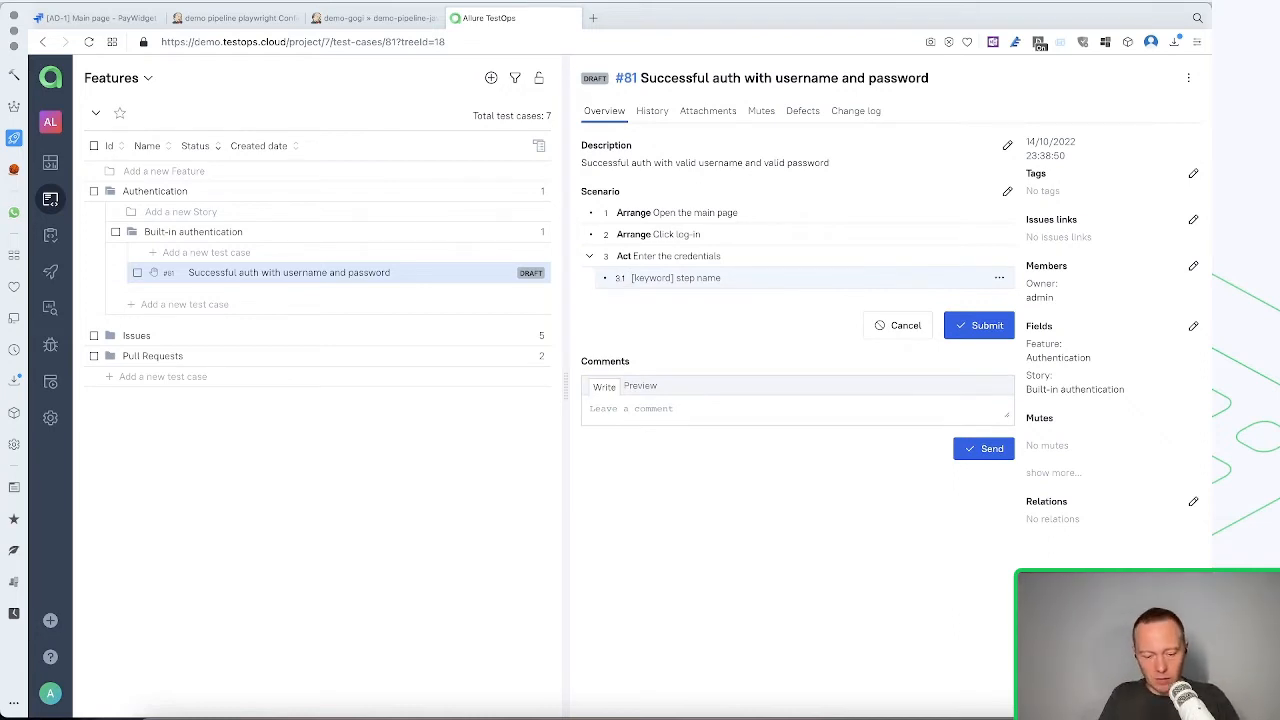
text(username)
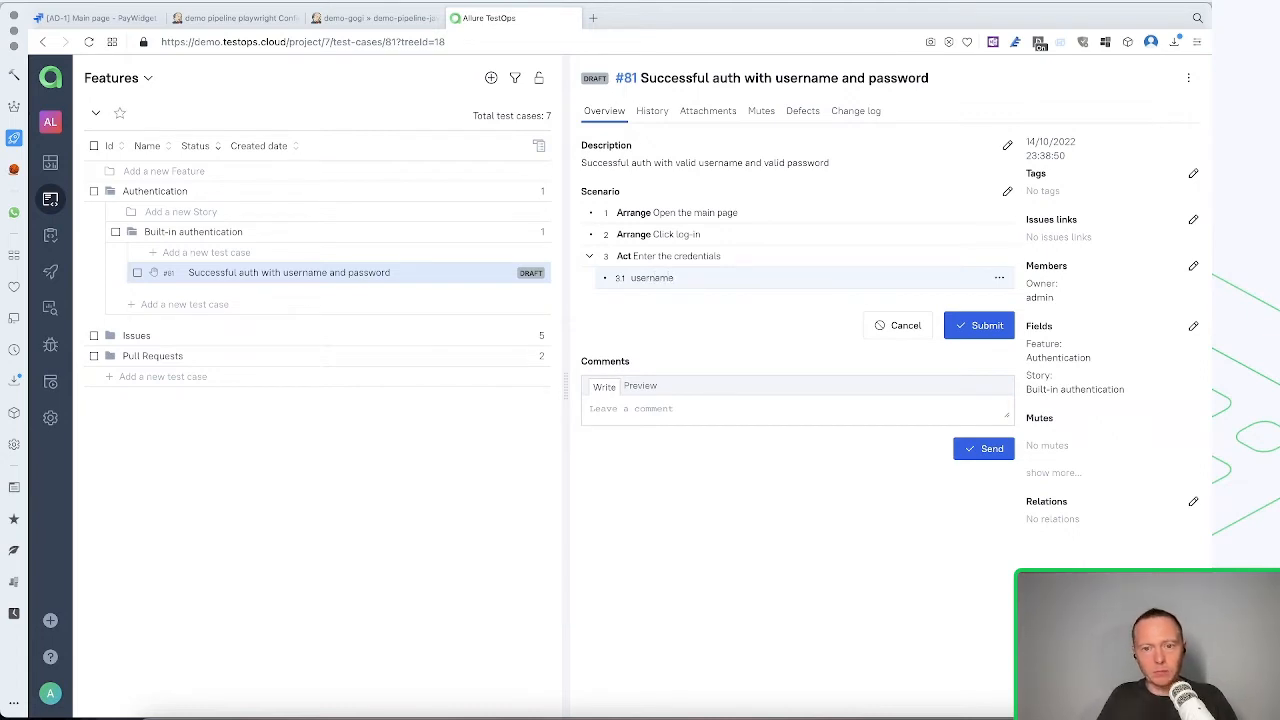
key(Return)
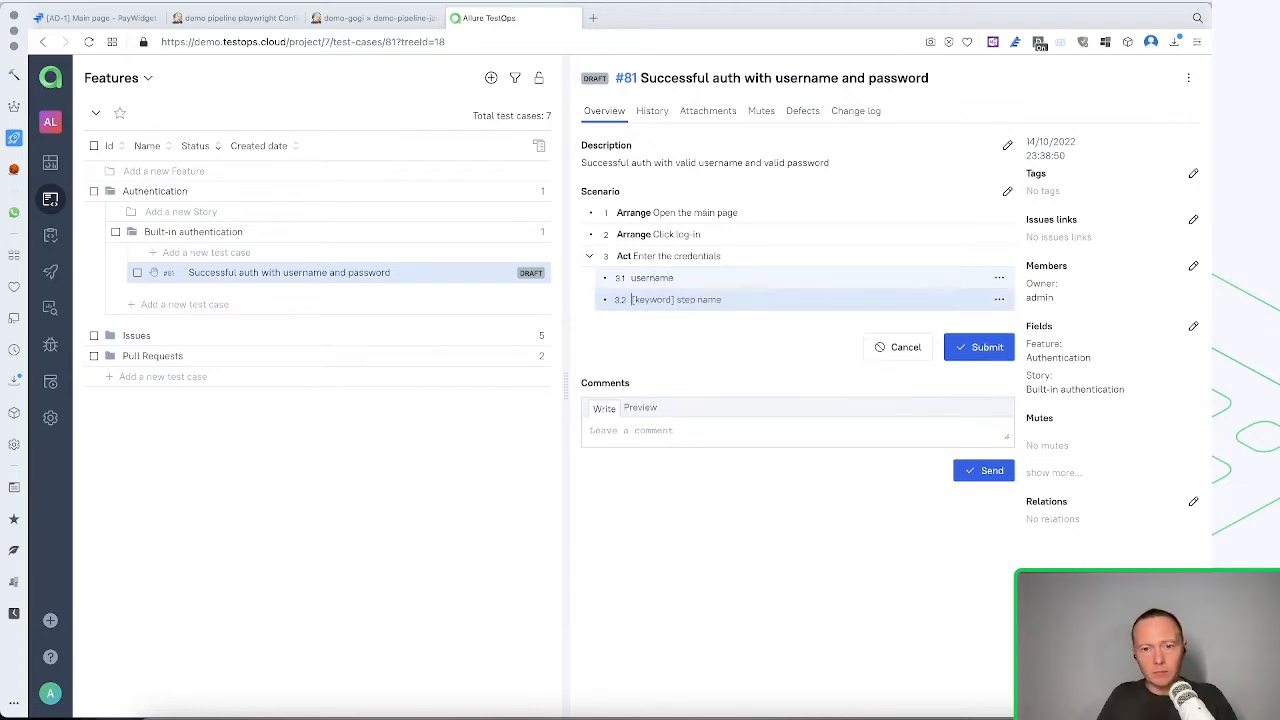
text(password)
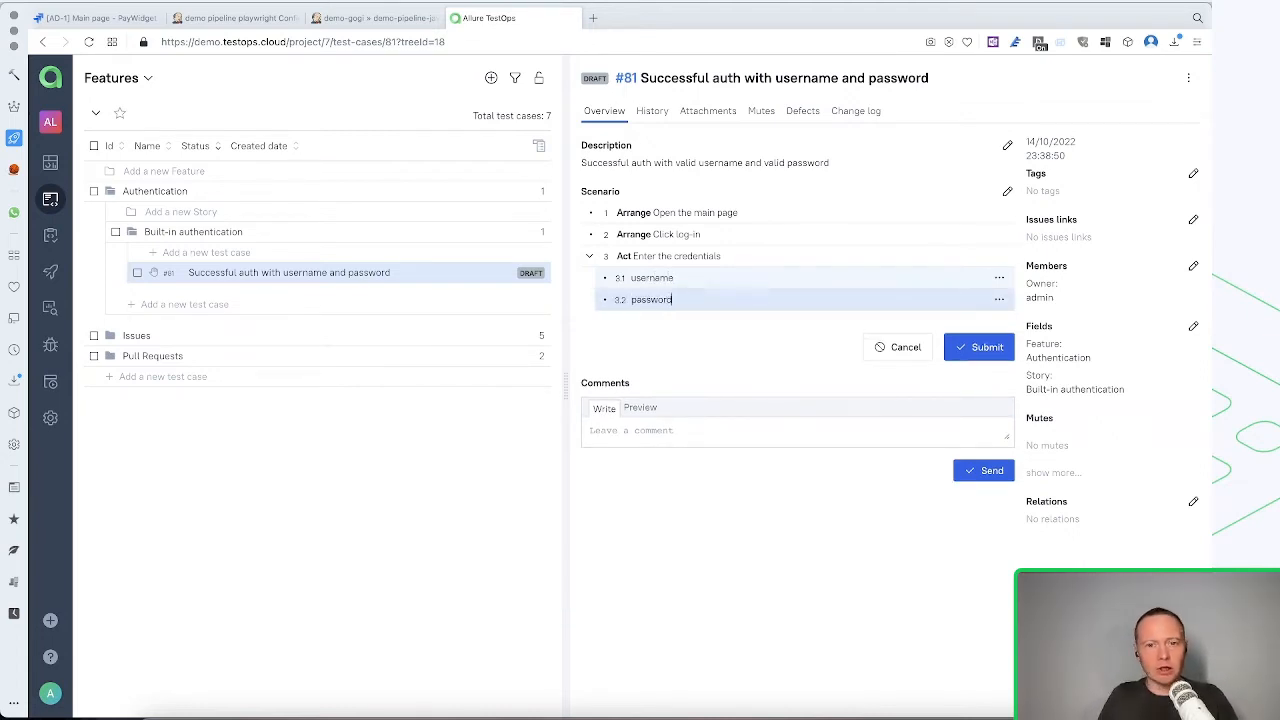
Extend the username sub-step with an equals sign and a sample company e-mail address as its value
key(Up)
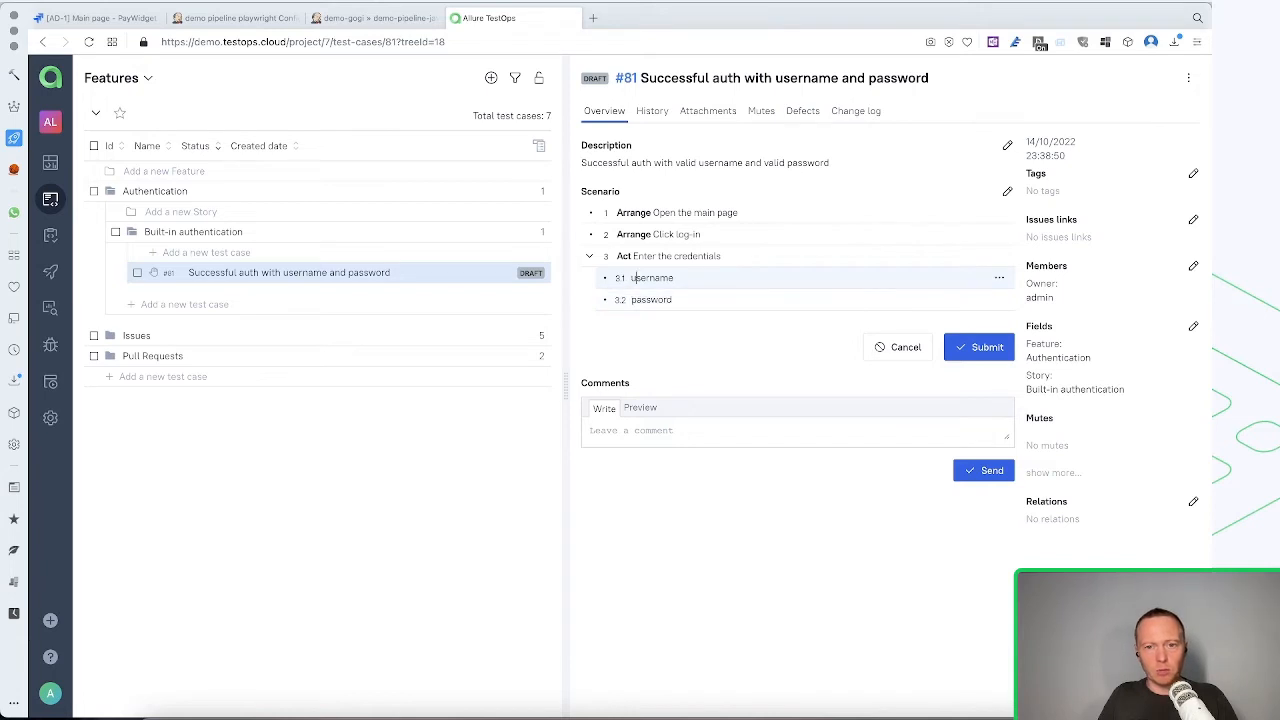
click(672, 300)
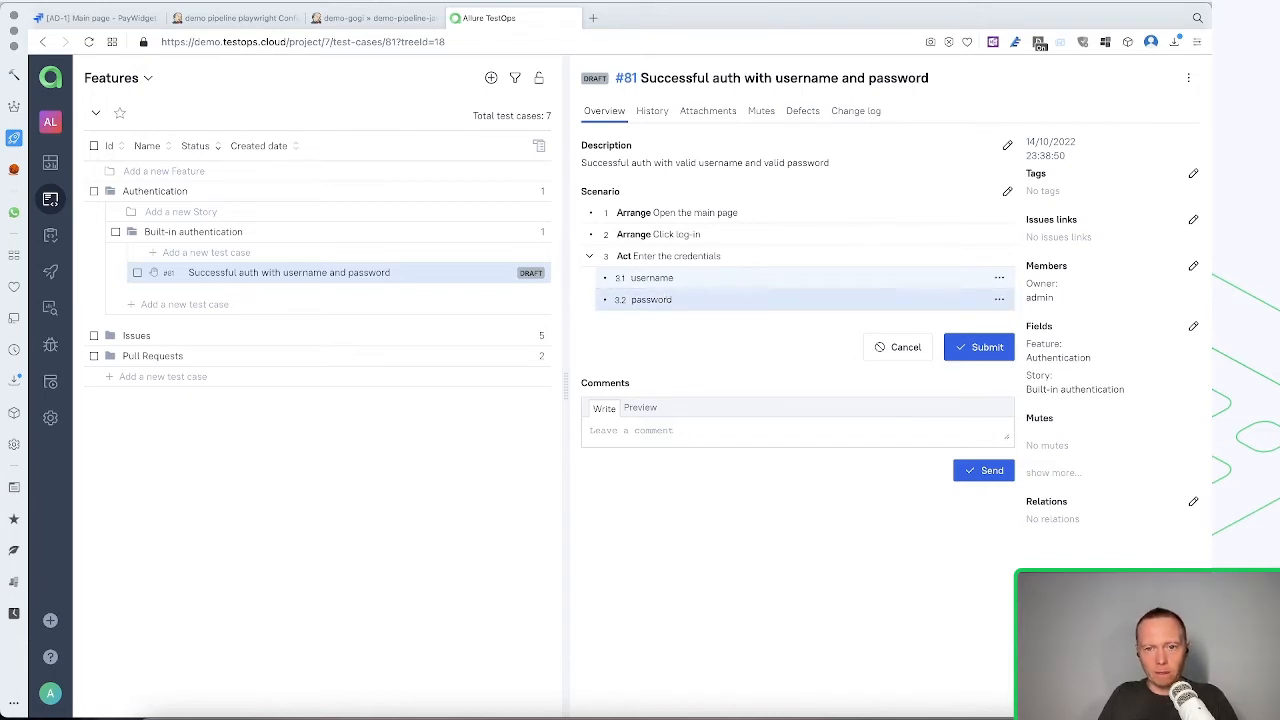
click(636, 278)
text(=name.surname)
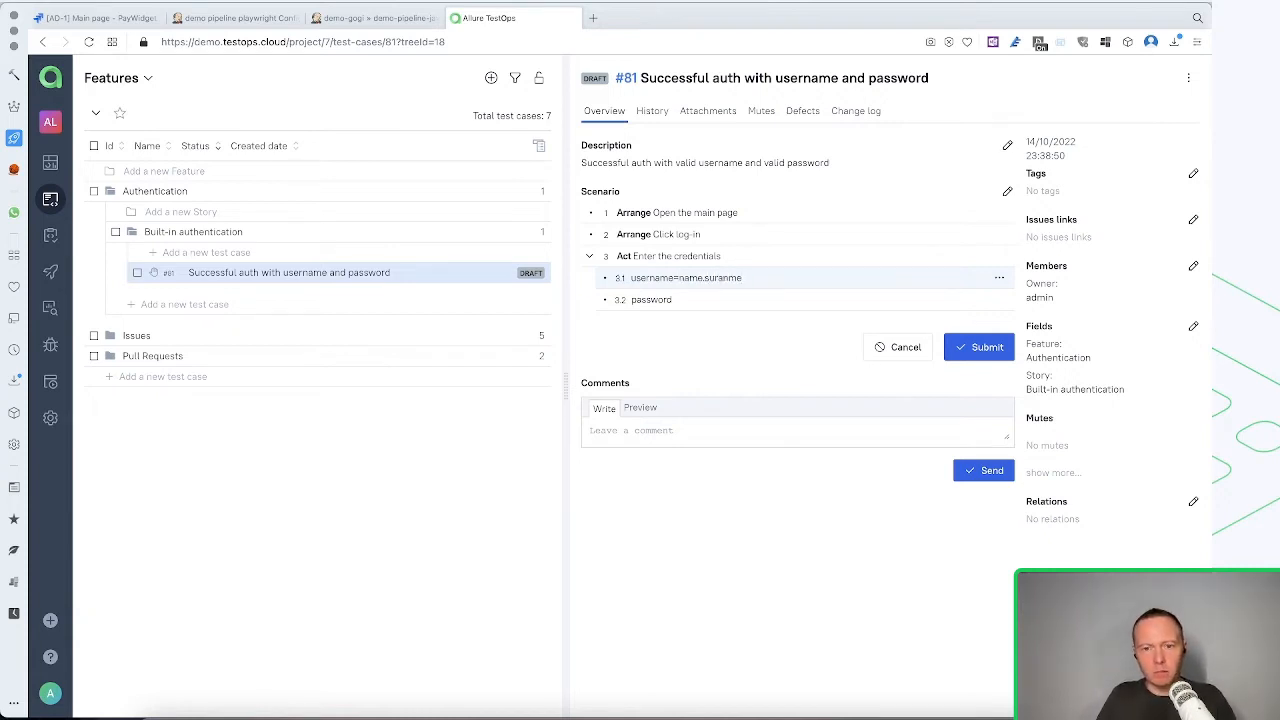
text(2)
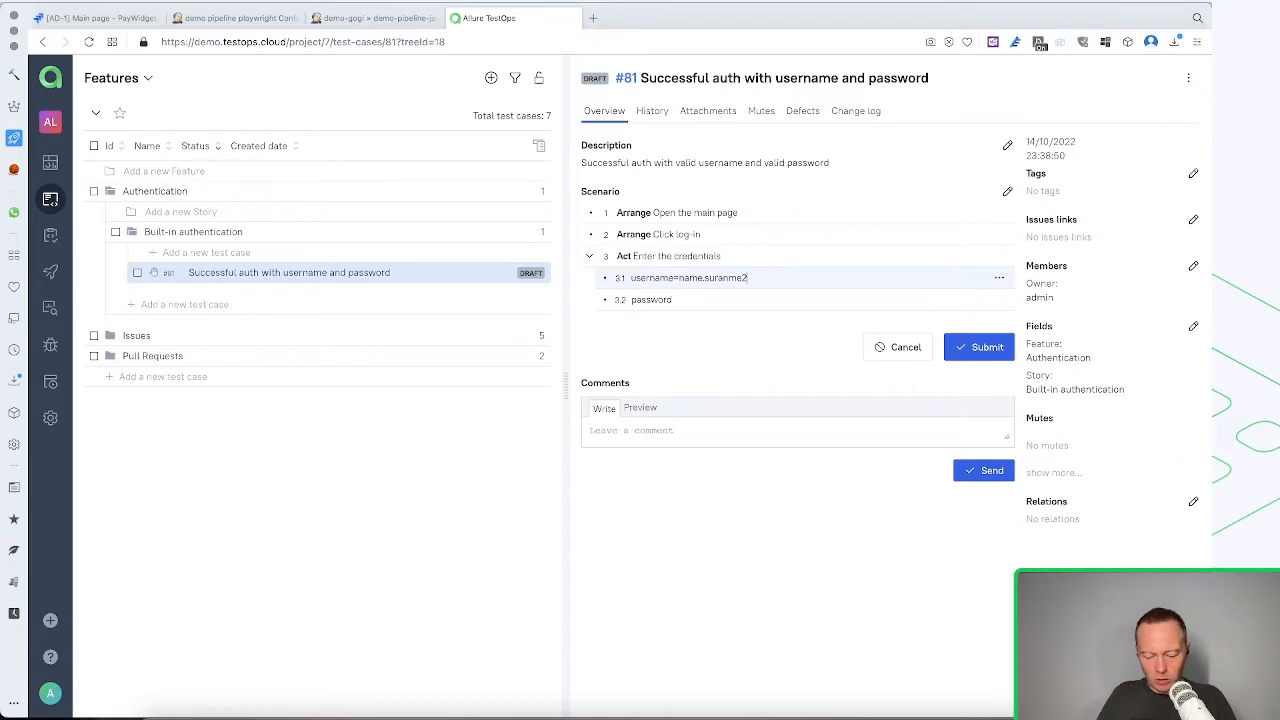
text(COMPANY)
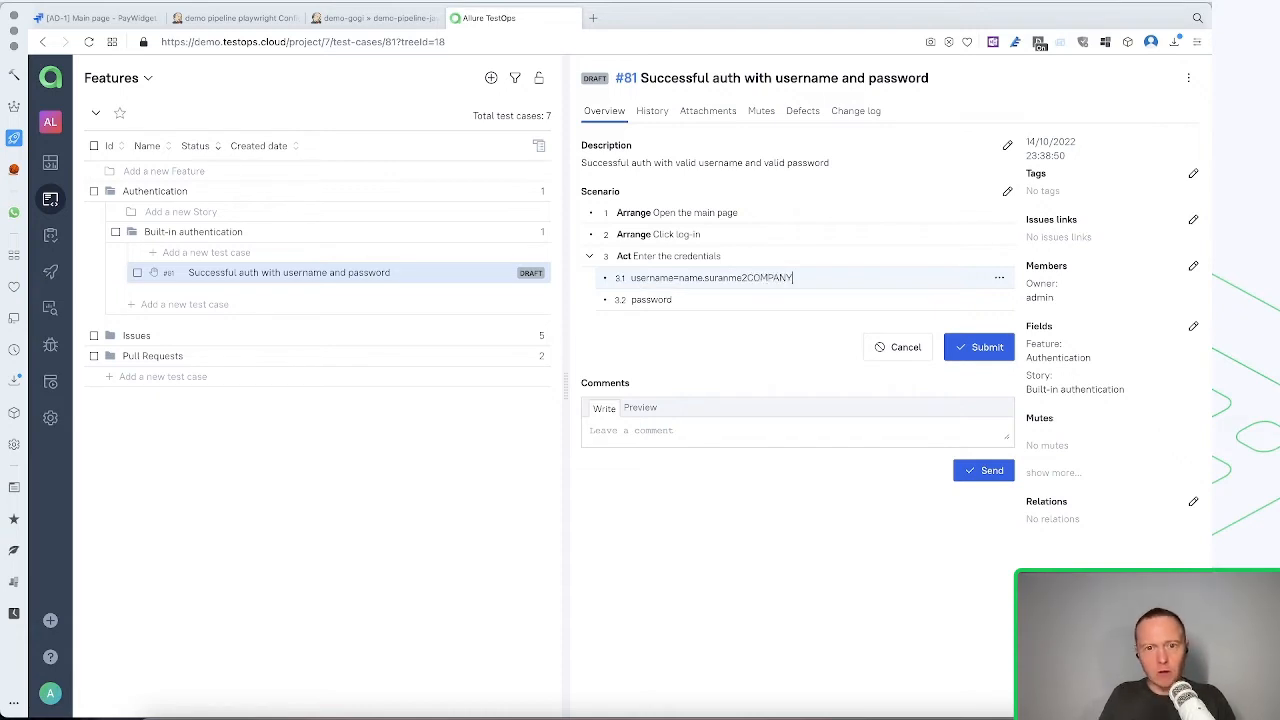
text(.COM)
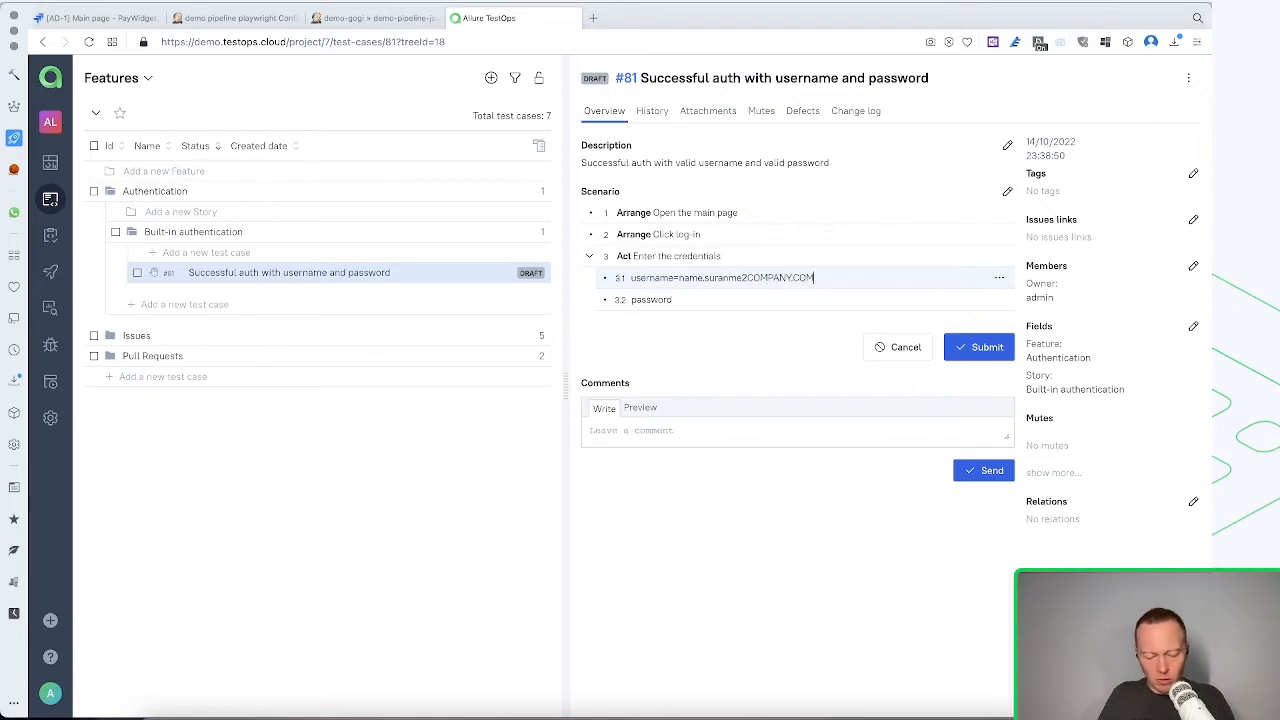
key(Delete)
text(@)
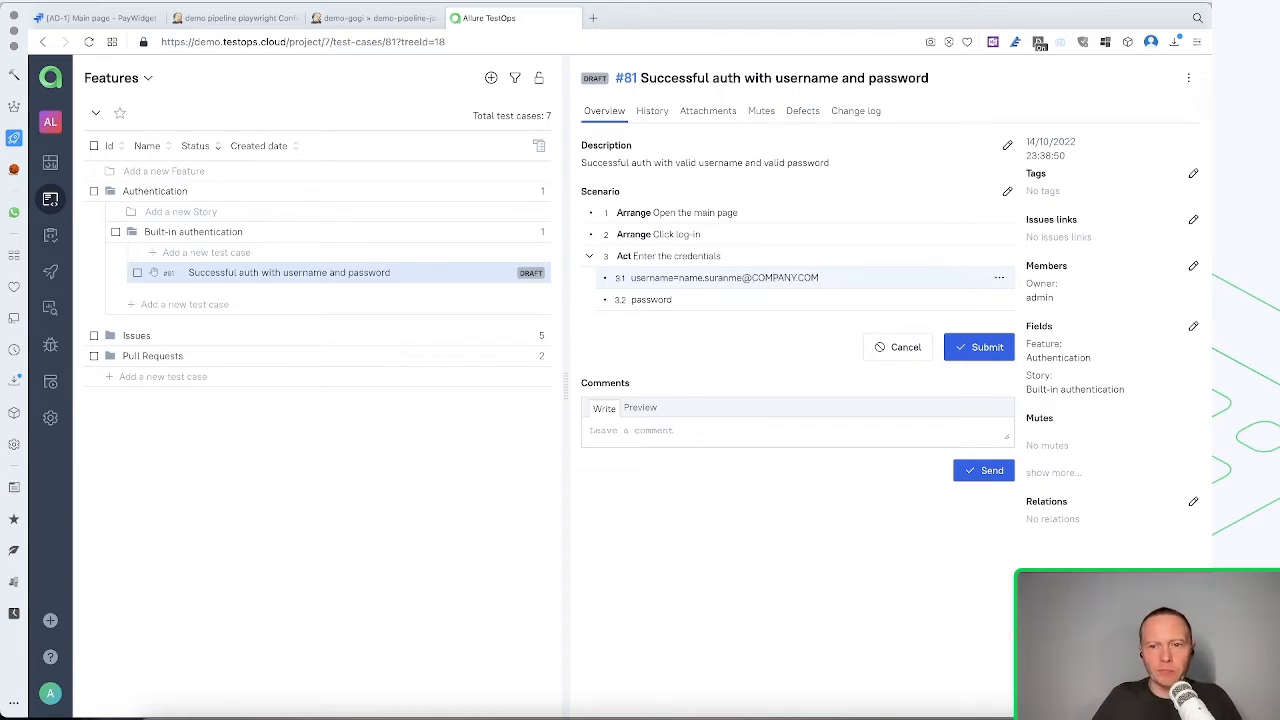
Extend the password sub-step with an equals sign and the placeholder password value
click(703, 297)
text(=)
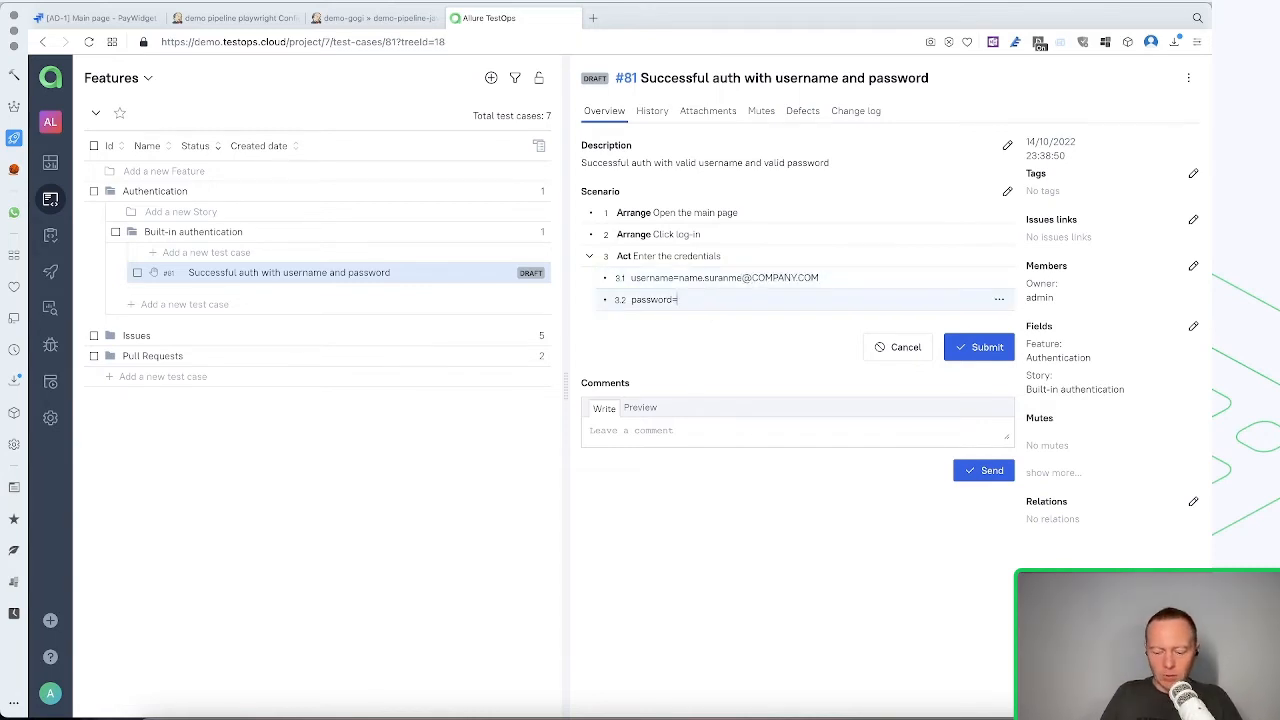
text(valid-)
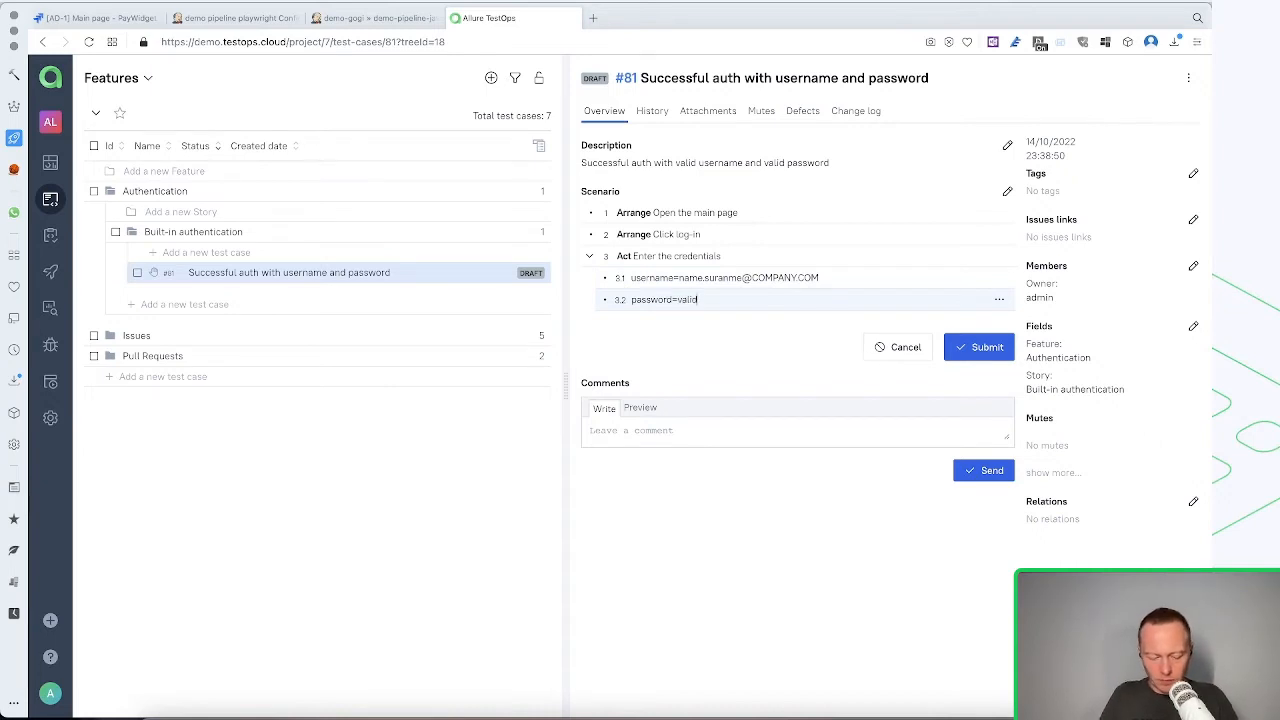
text(password)
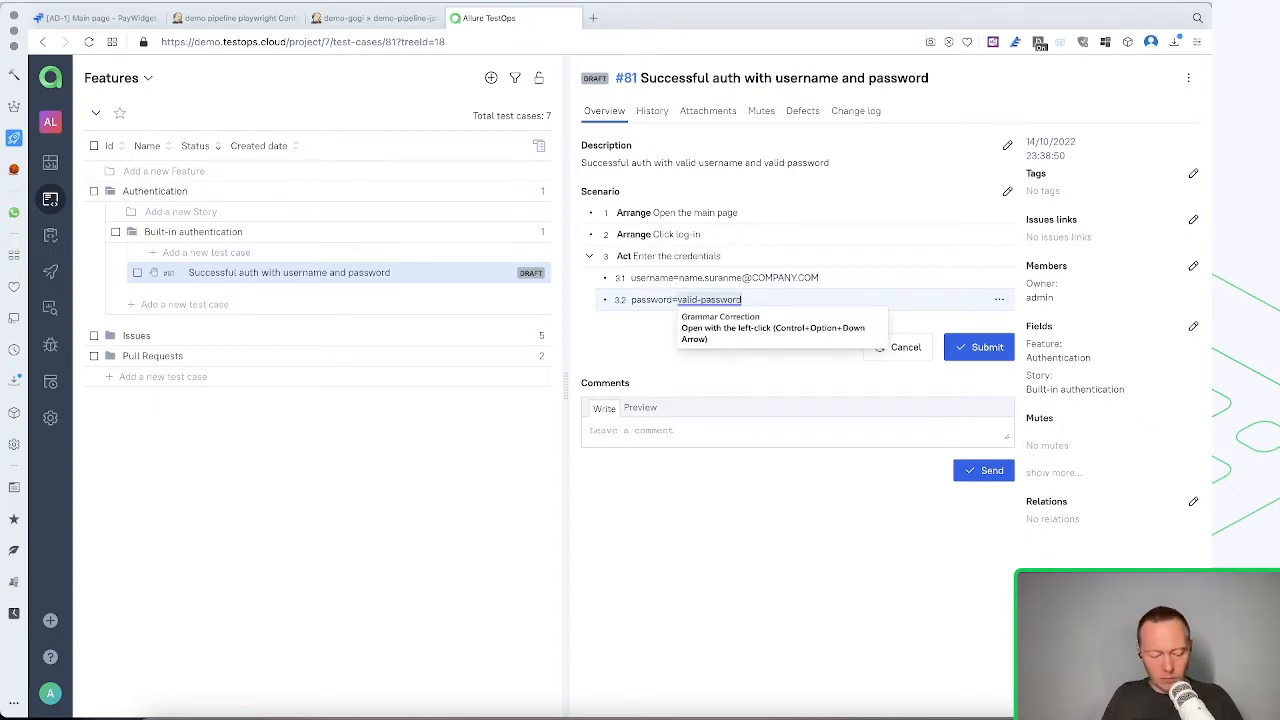
Add the fourth scenario step "[Act] Click log-in" at the top level, outside the credentials sub-steps
key(Return)
key(BackSpace)
key(Return)
key(shift+Tab)
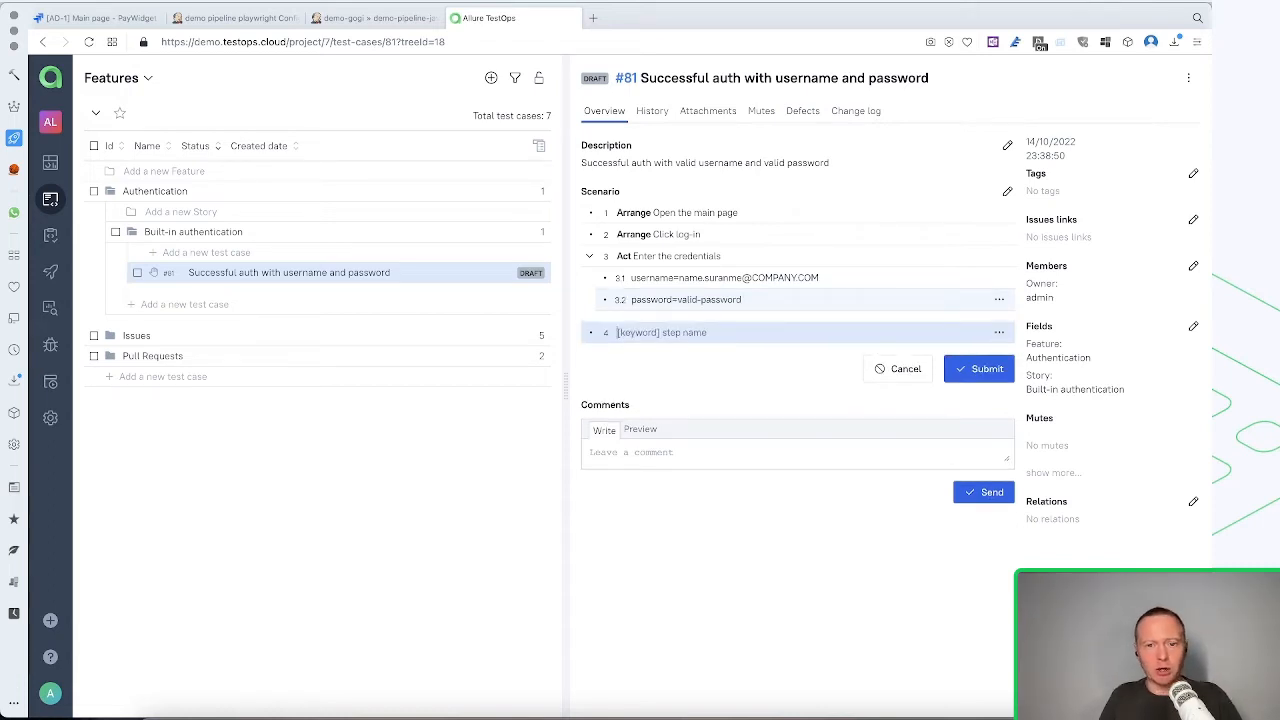
text([act)
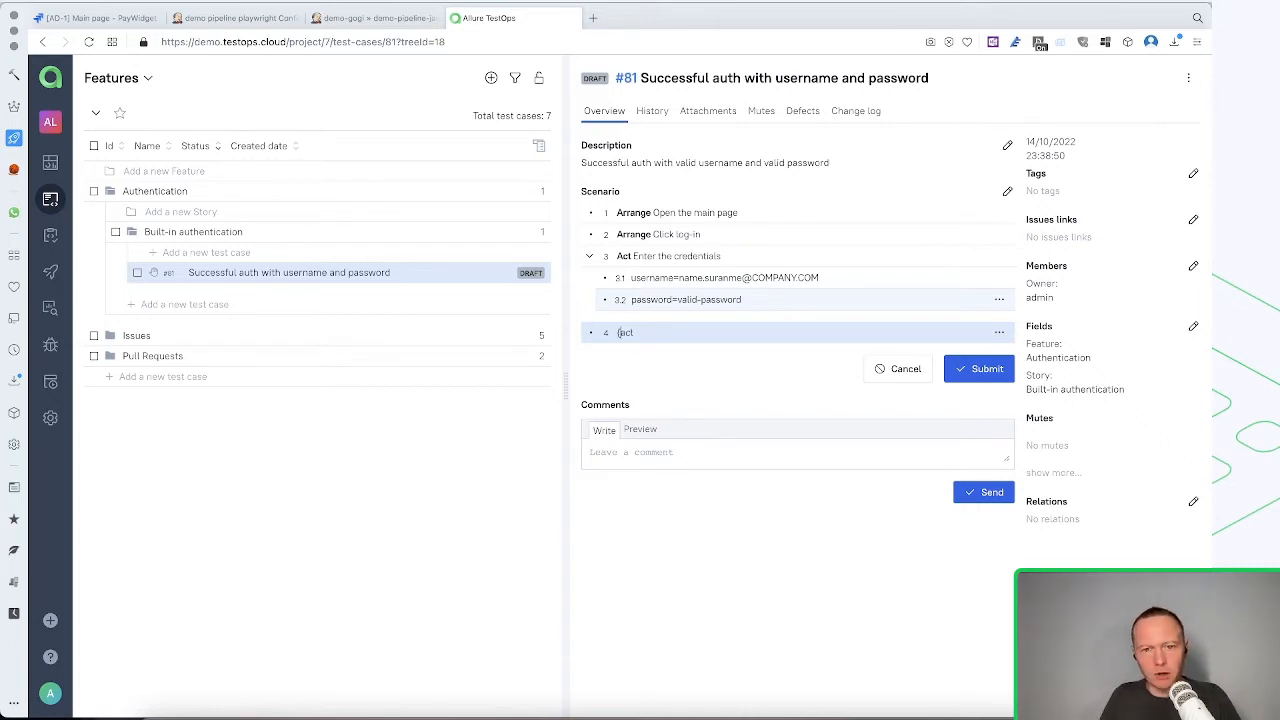
key(Return)
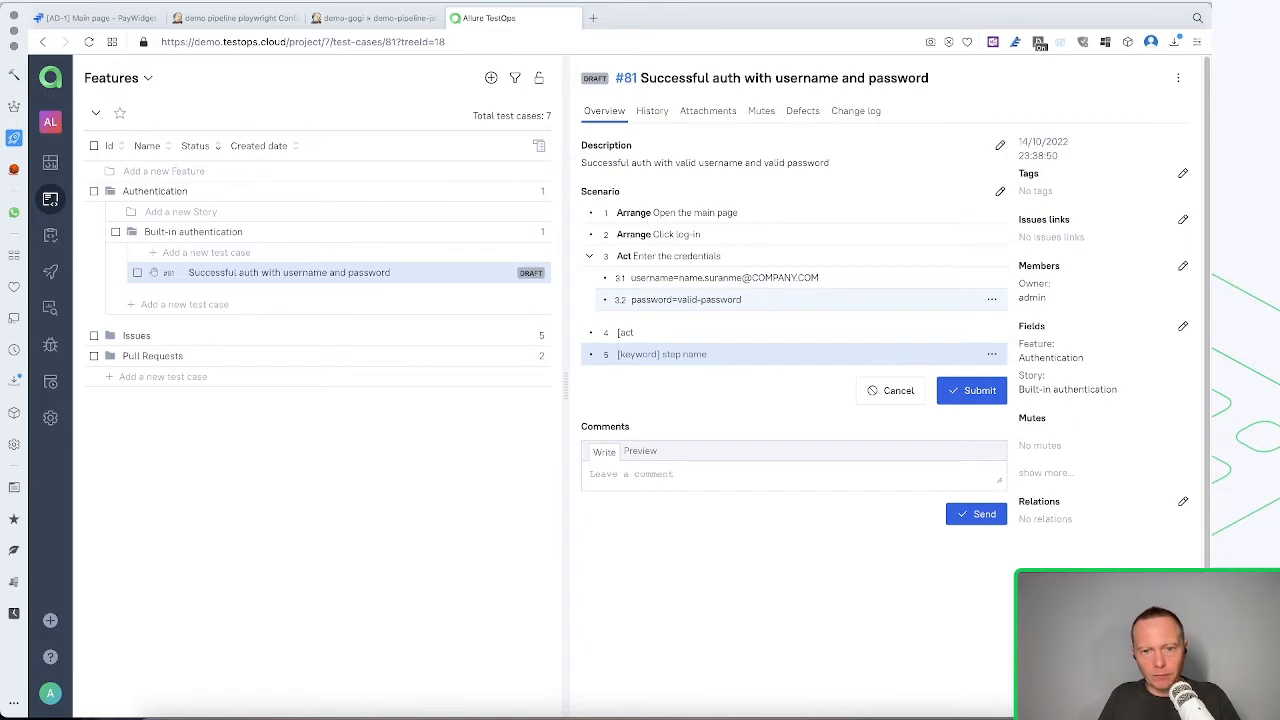
key(Up)
key(Right)
key(Right)
key(BackSpace)
text(A)
key(Right)
key(Right)
text(])
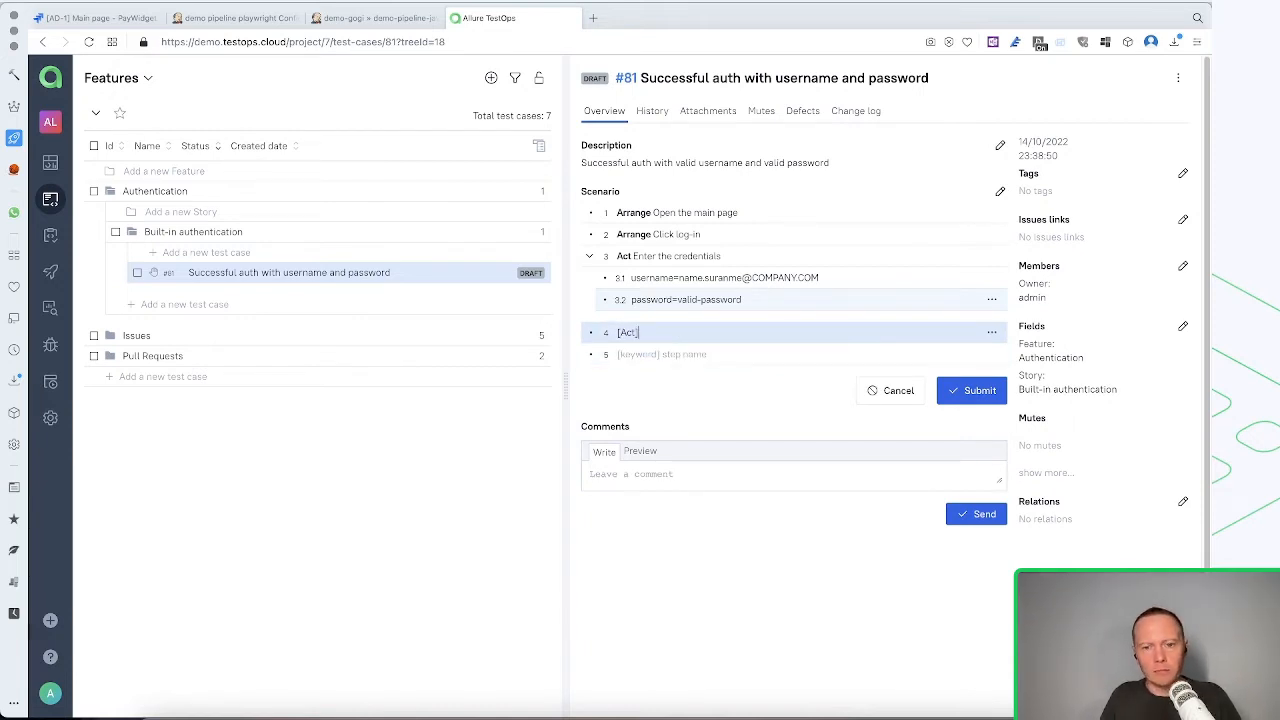
text( Click)
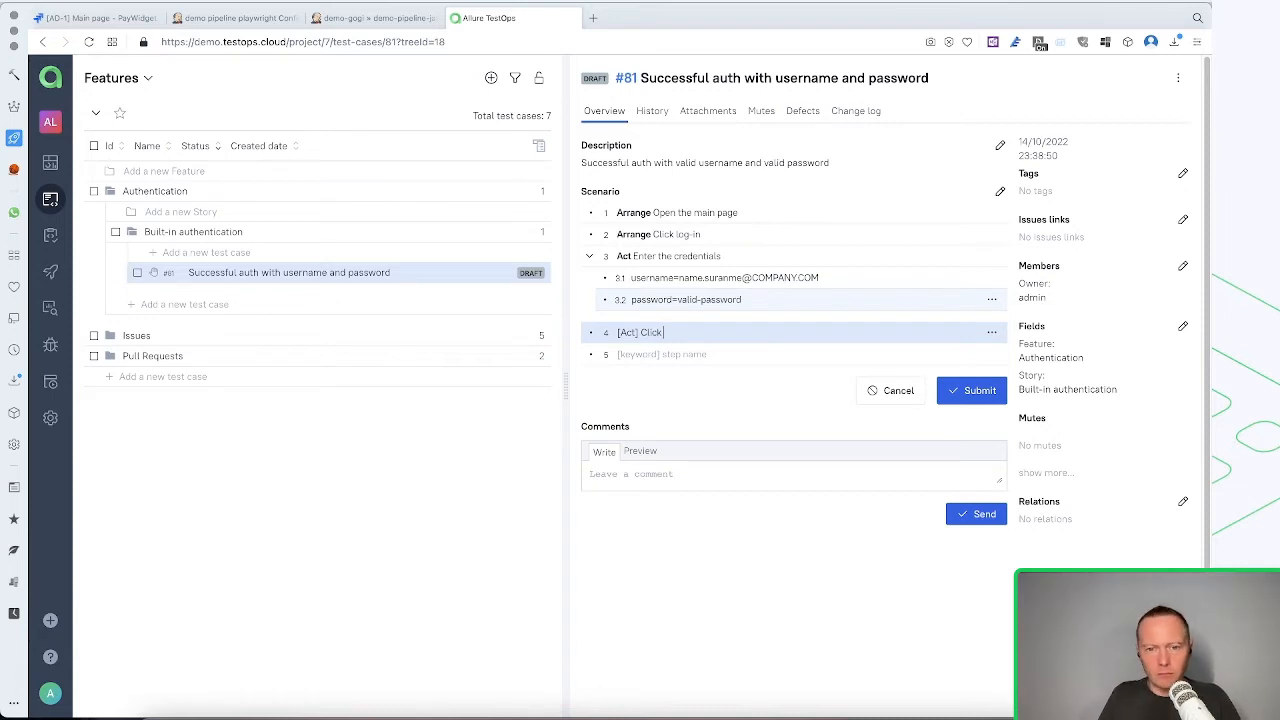
text( log-in)
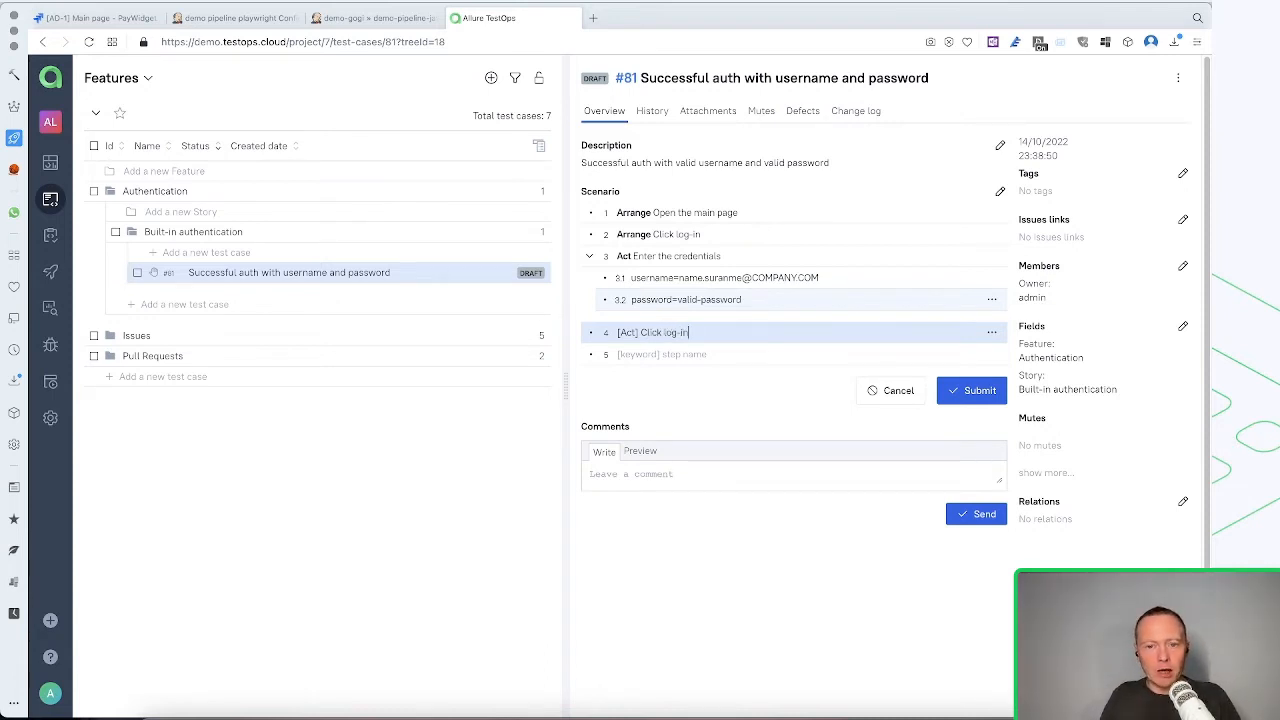
Add the fifth top-level scenario step "[Assess] Login in succesful" after the log-in action
key(Return)
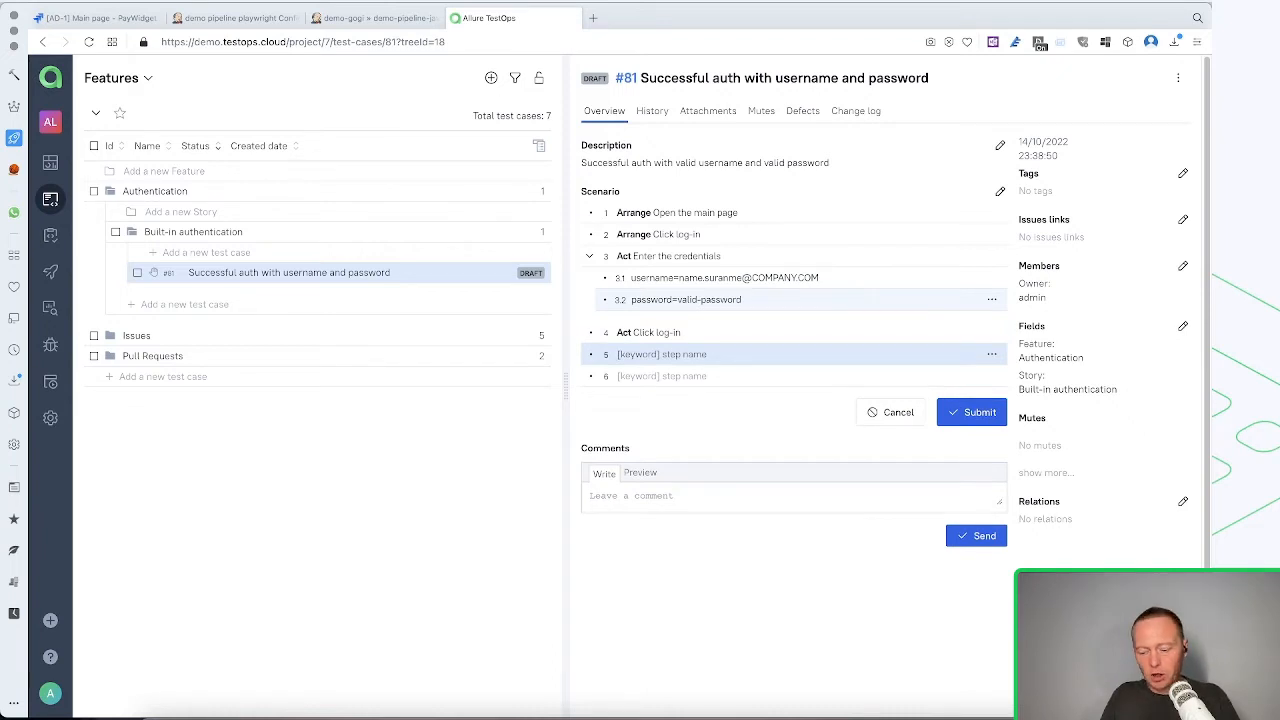
key(Down)
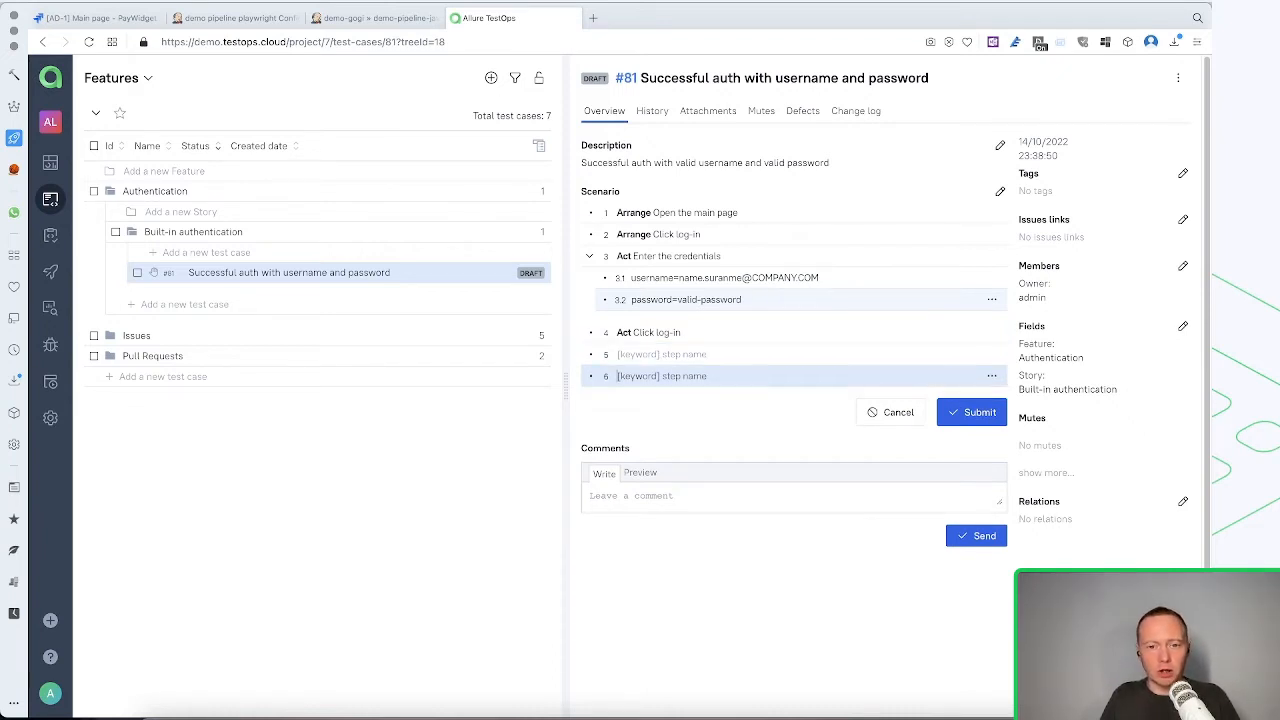
key(BackSpace)
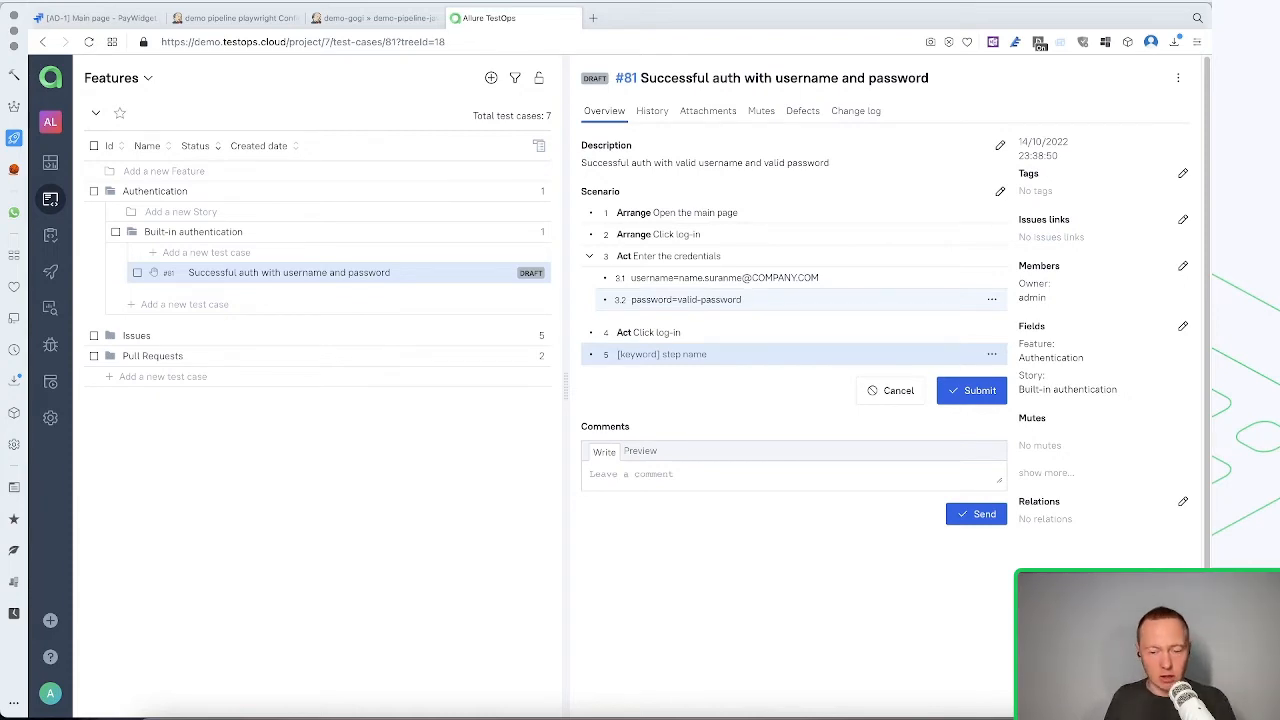
text([)
text(Ass)
text(ses)
text(s])
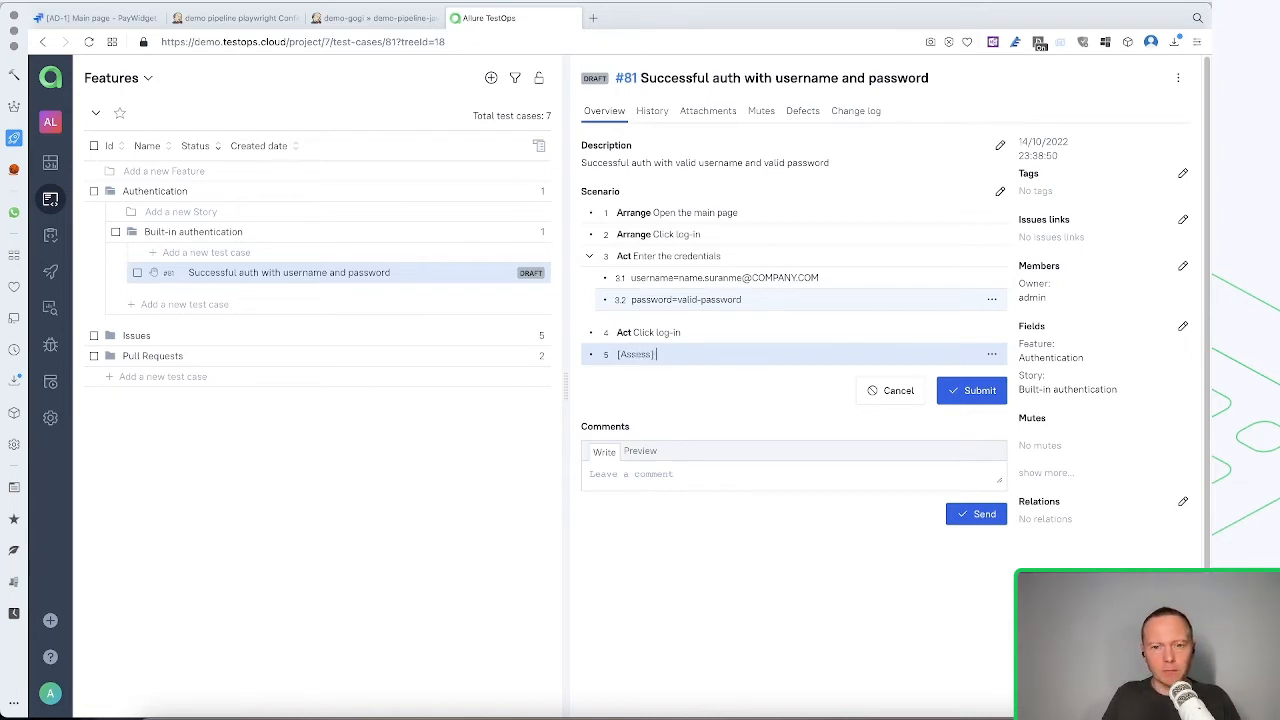
text( Login)
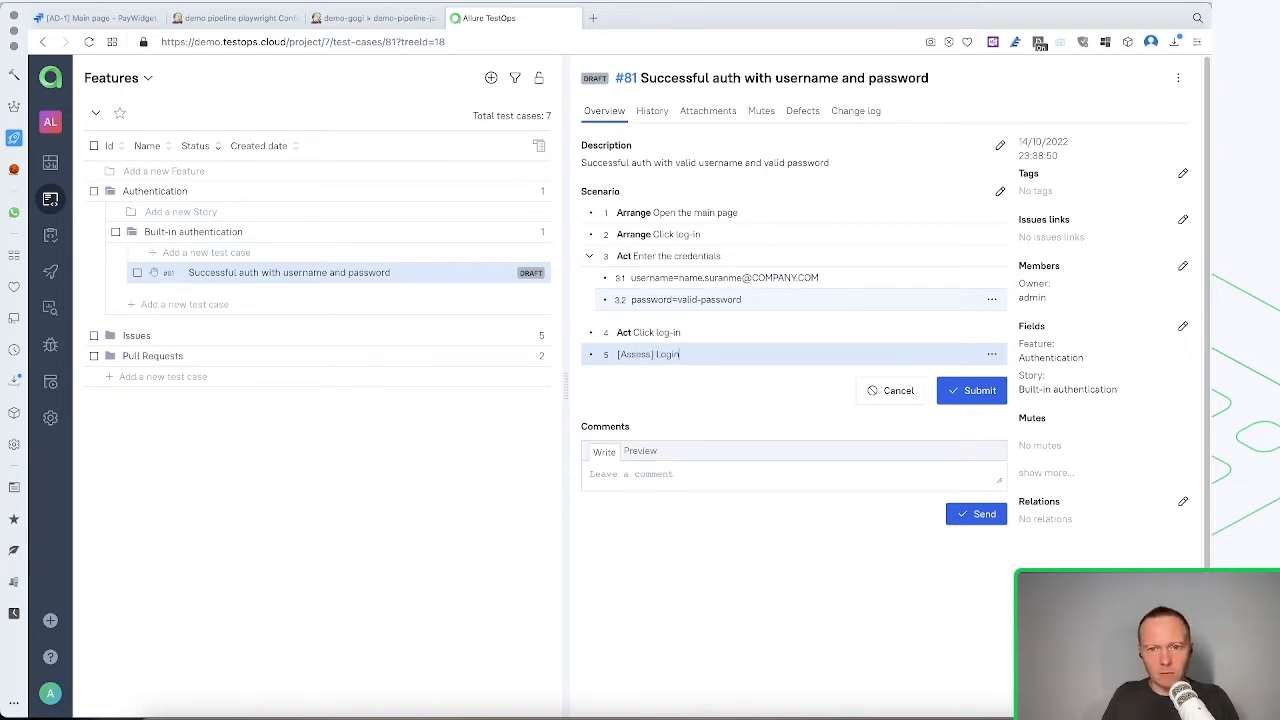
text( in)
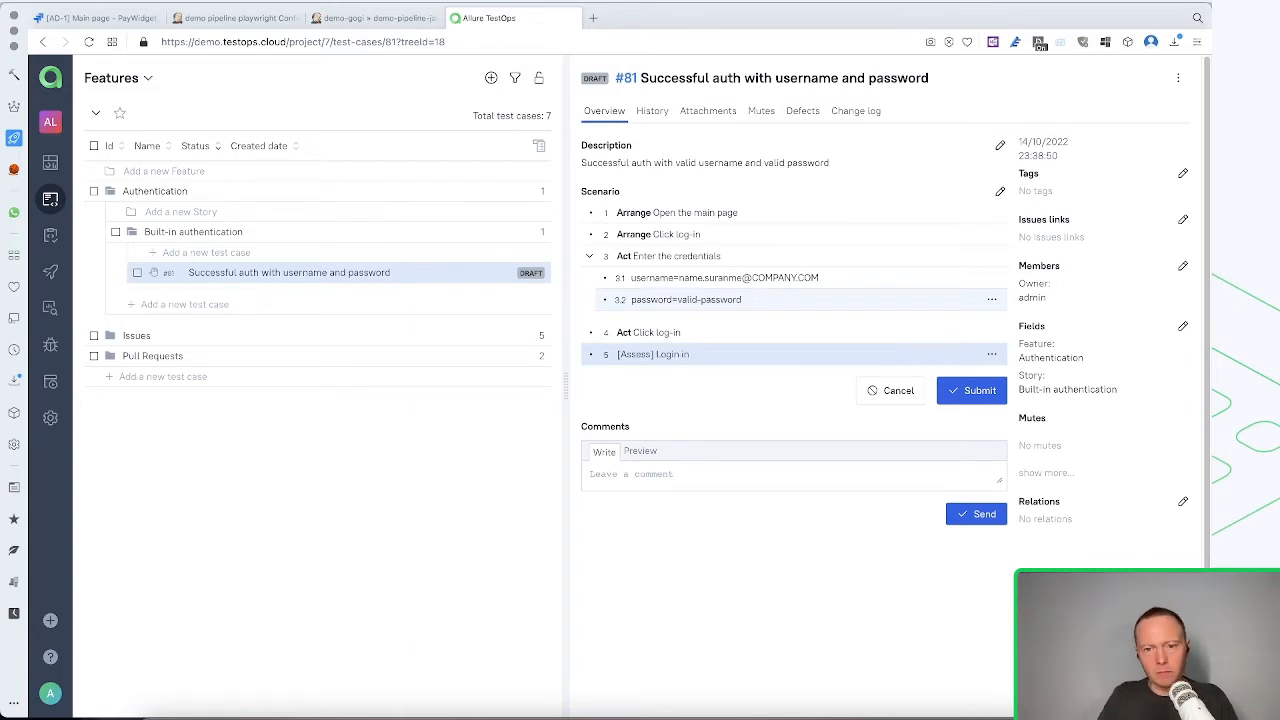
text( successful)
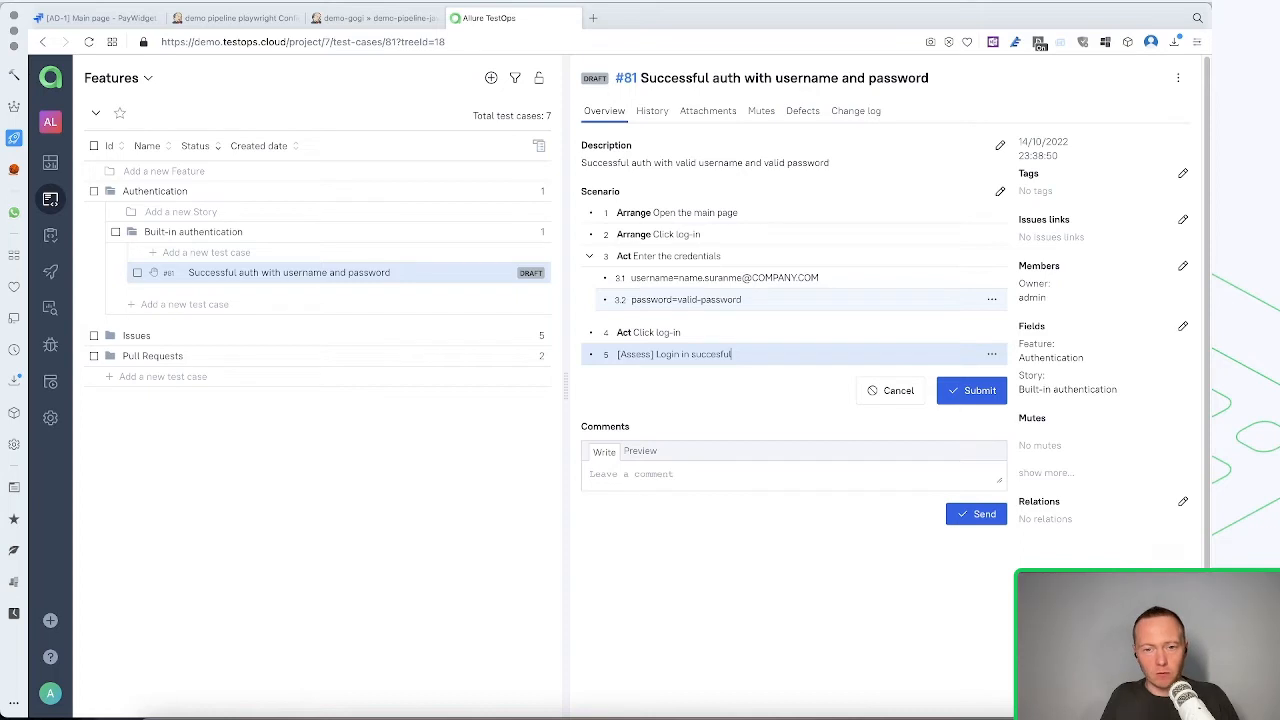
key(Return)
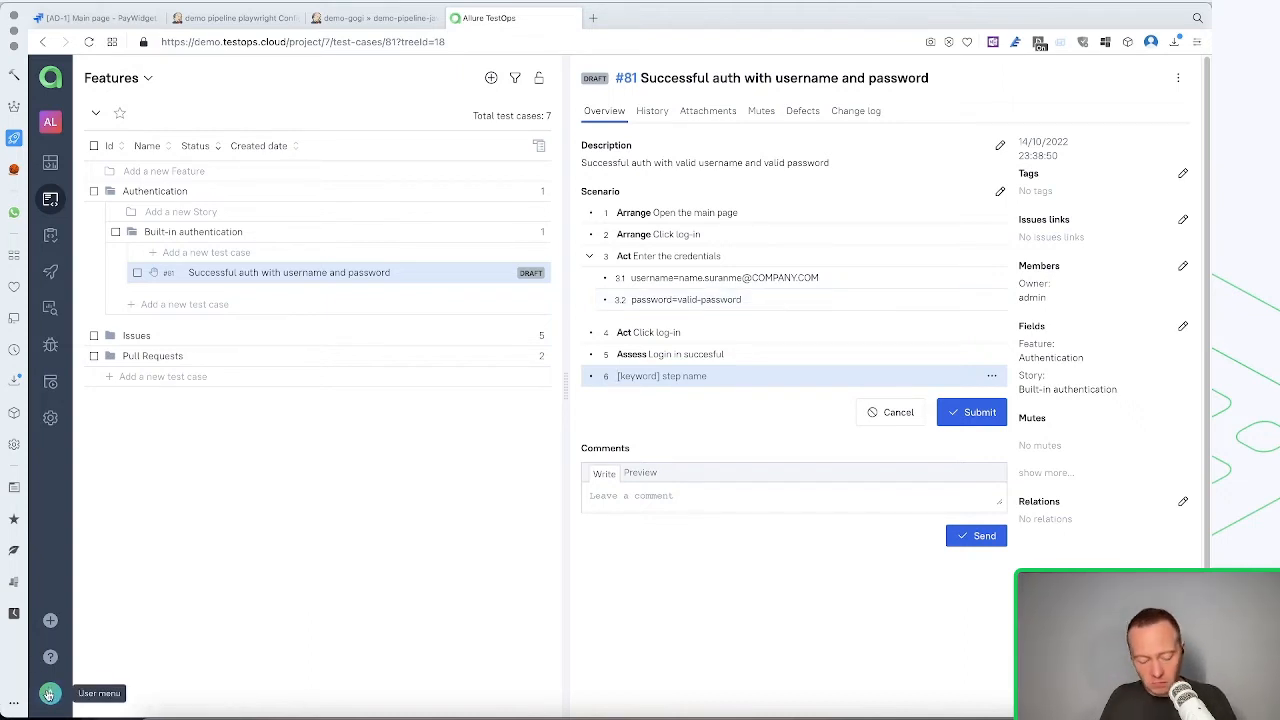
Capture a screenshot of the page region around the user menu avatar and copy the whole image from Snagit
key(ctrl+shift+c)
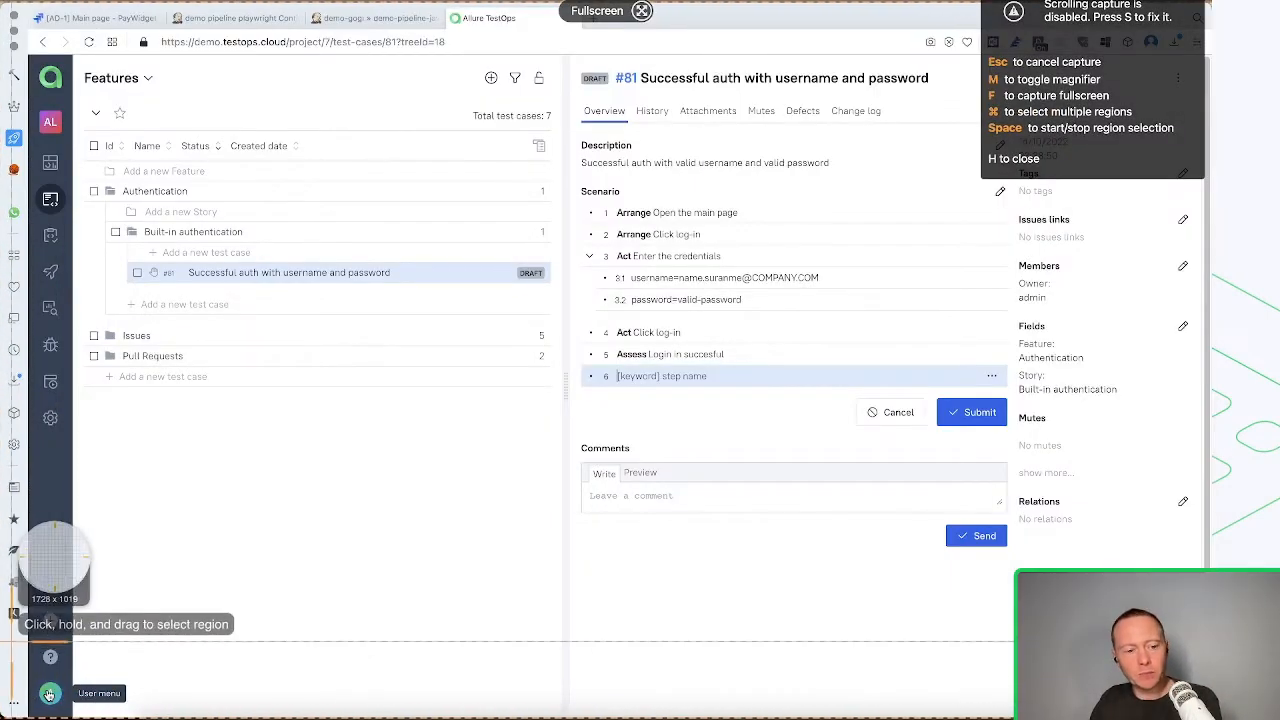
drag(8, 622, 198, 717)
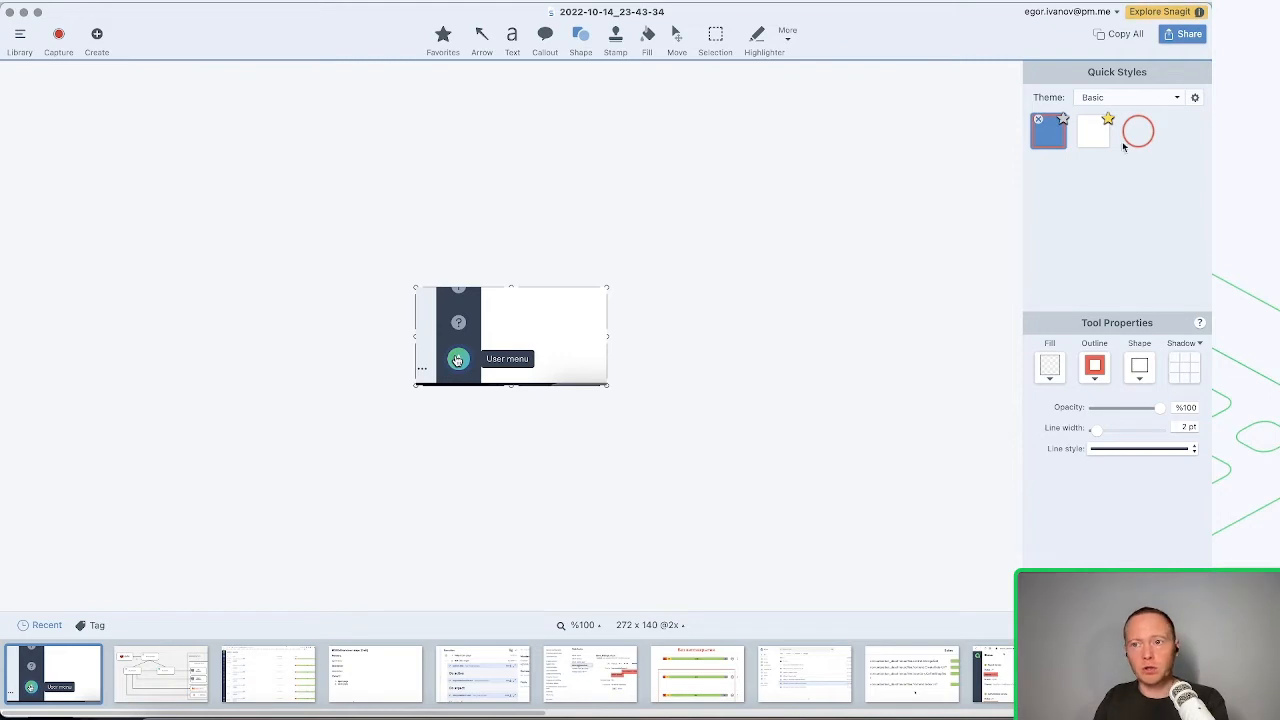
click(1122, 36)
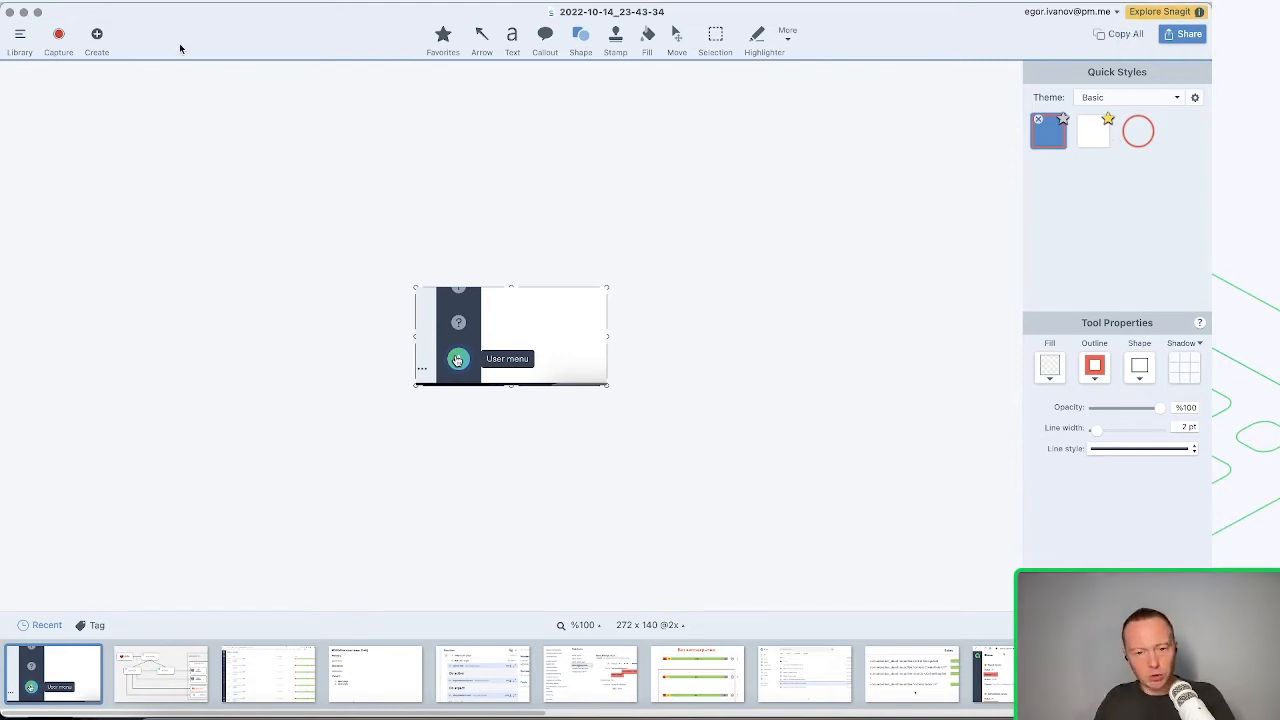
Back in Allure TestOps, nest the sub-step "avatar is present" under the Assess step and attach the copied screenshot to it
key(super+Tab)
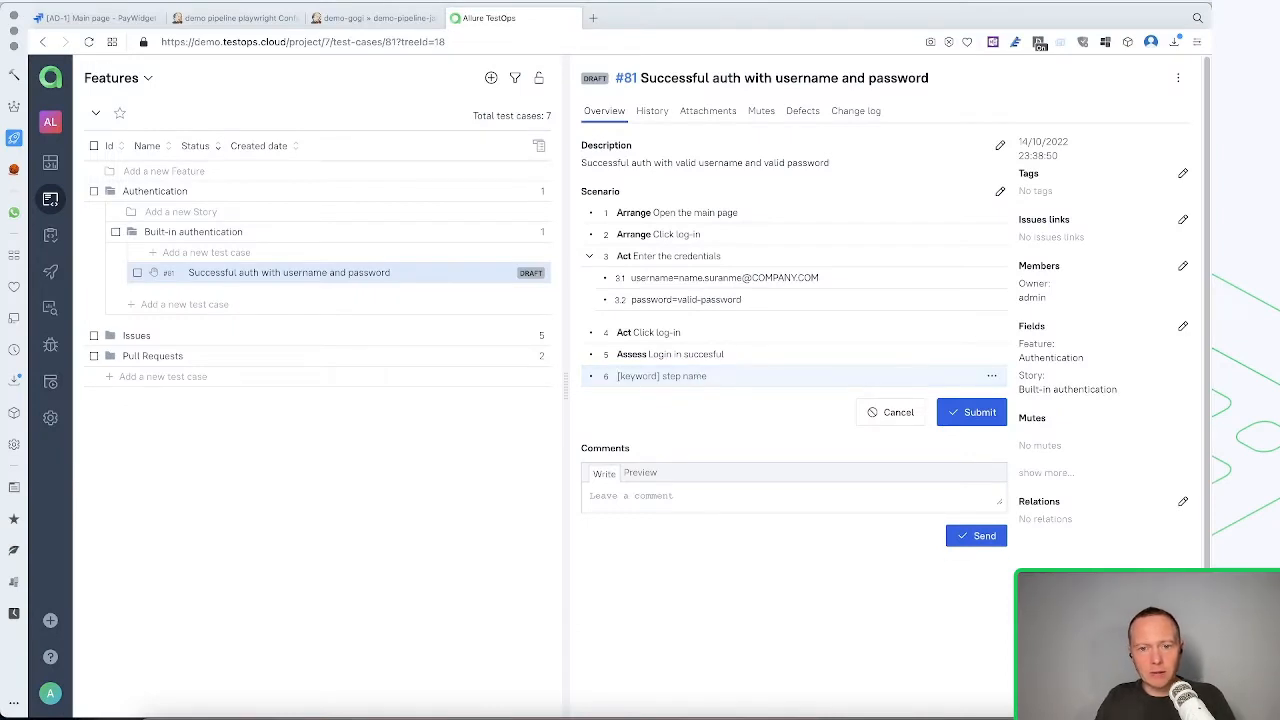
key(Tab)
text(avatar is present)
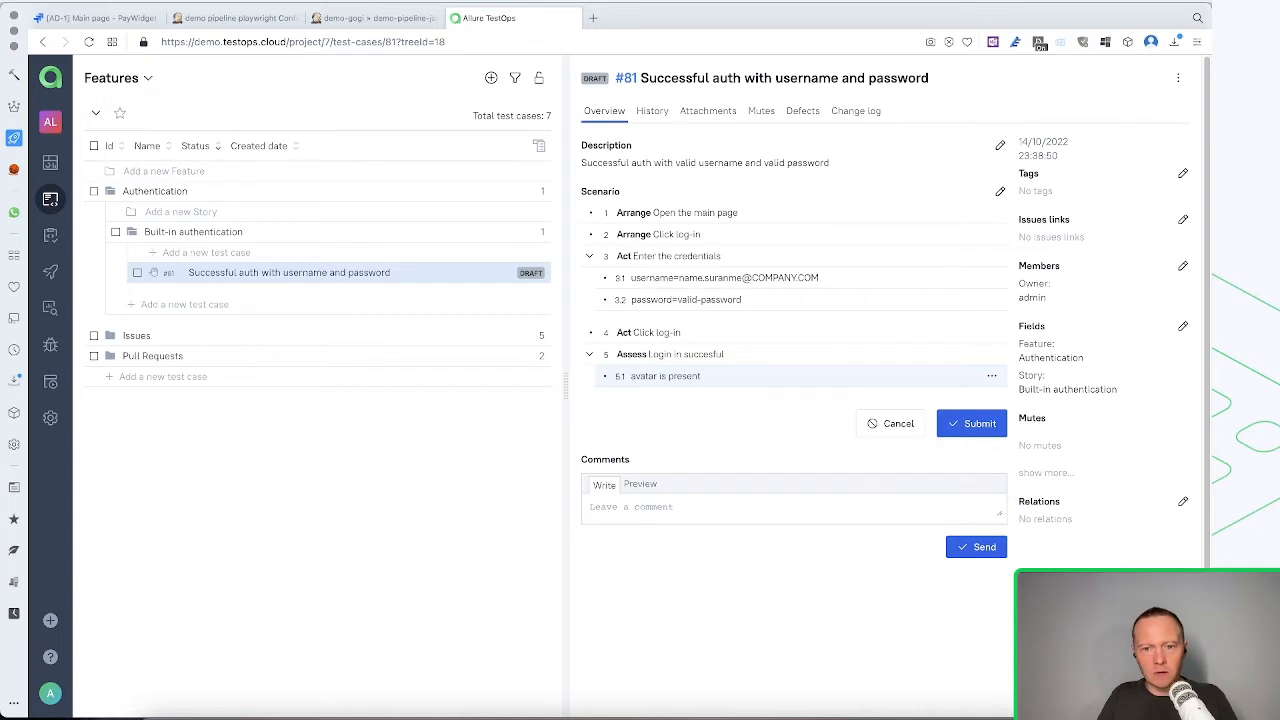
key(ctrl+v)
click(975, 327)
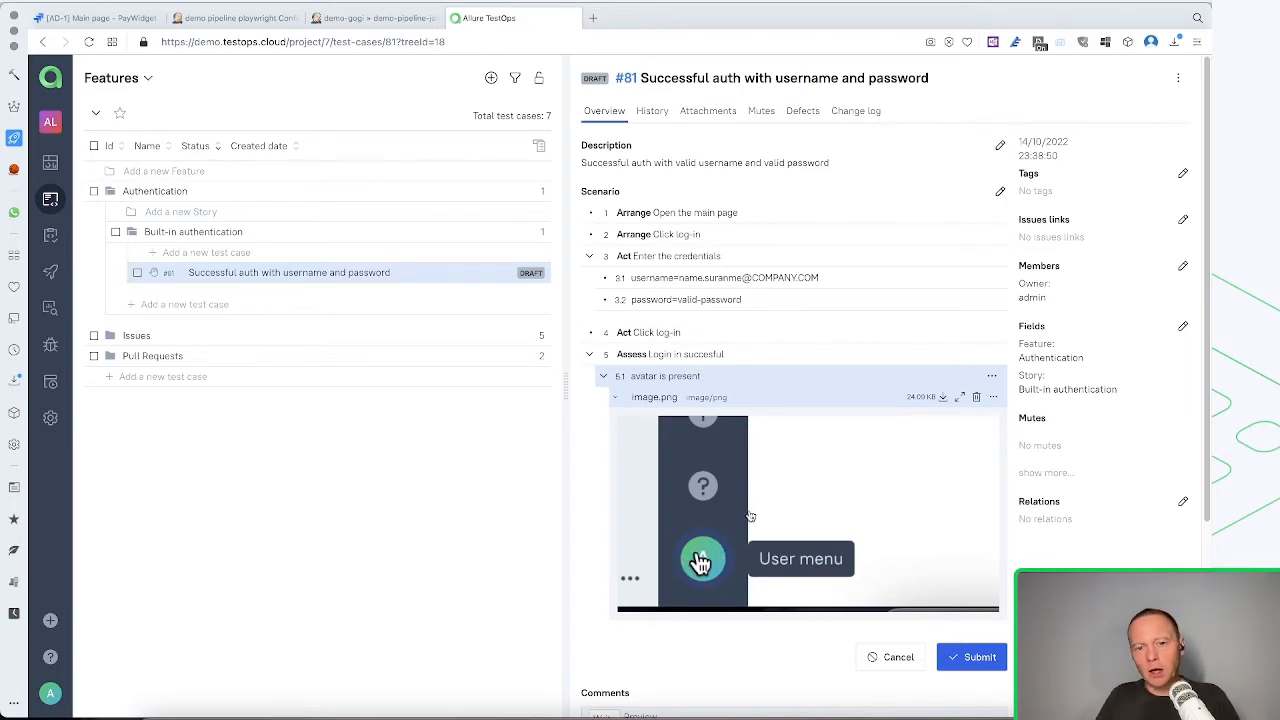
Add a second nested sub-step "List of projects is available" under the Assess step and submit the scenario
key(Return)
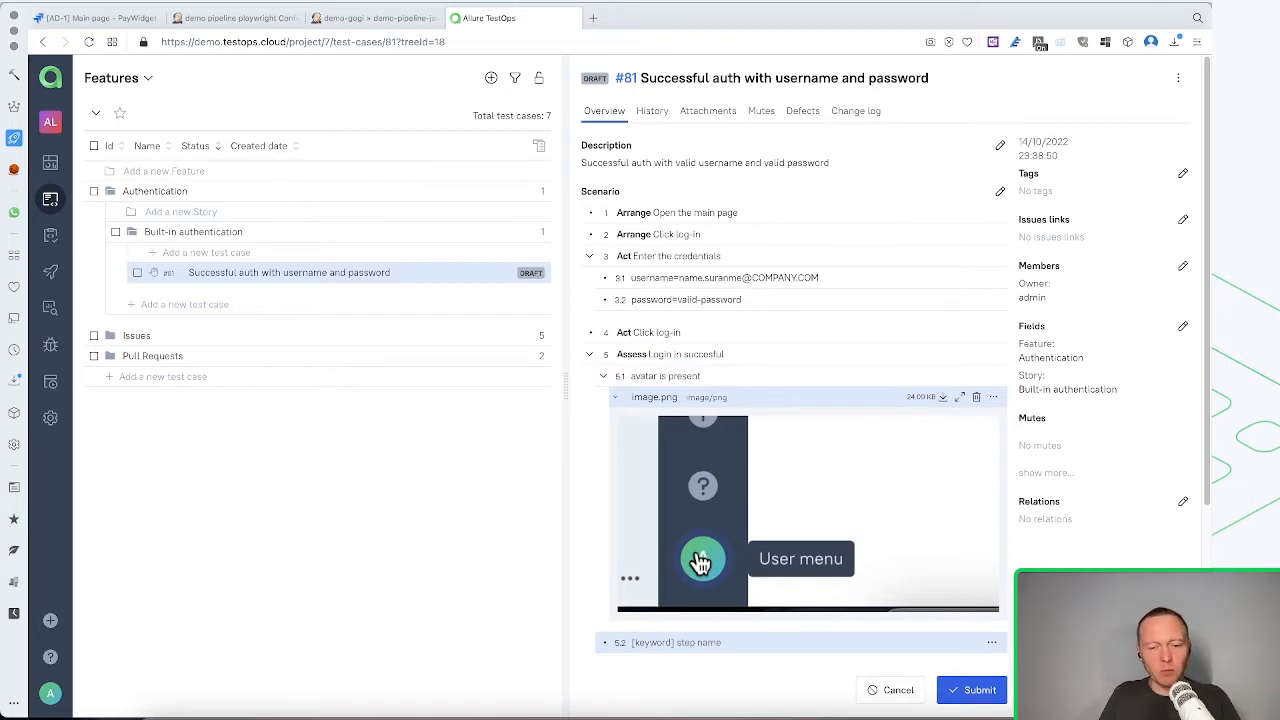
text(Lis)
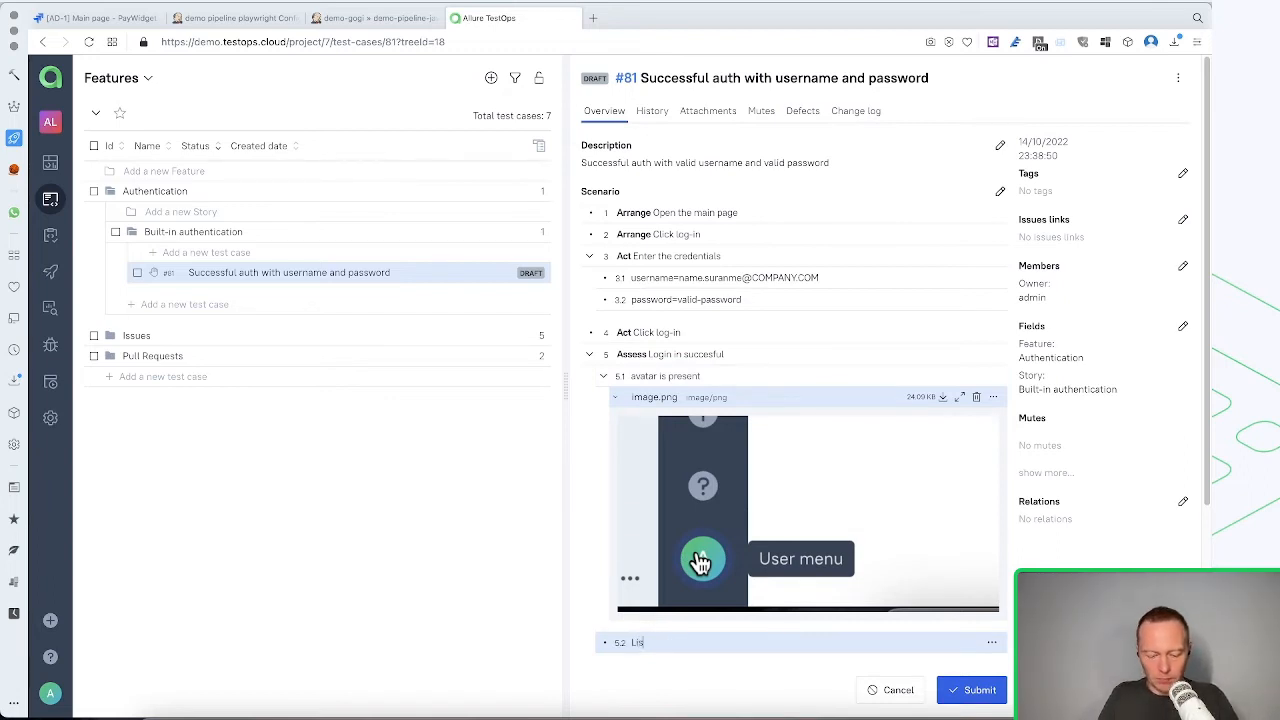
text(jects is available)
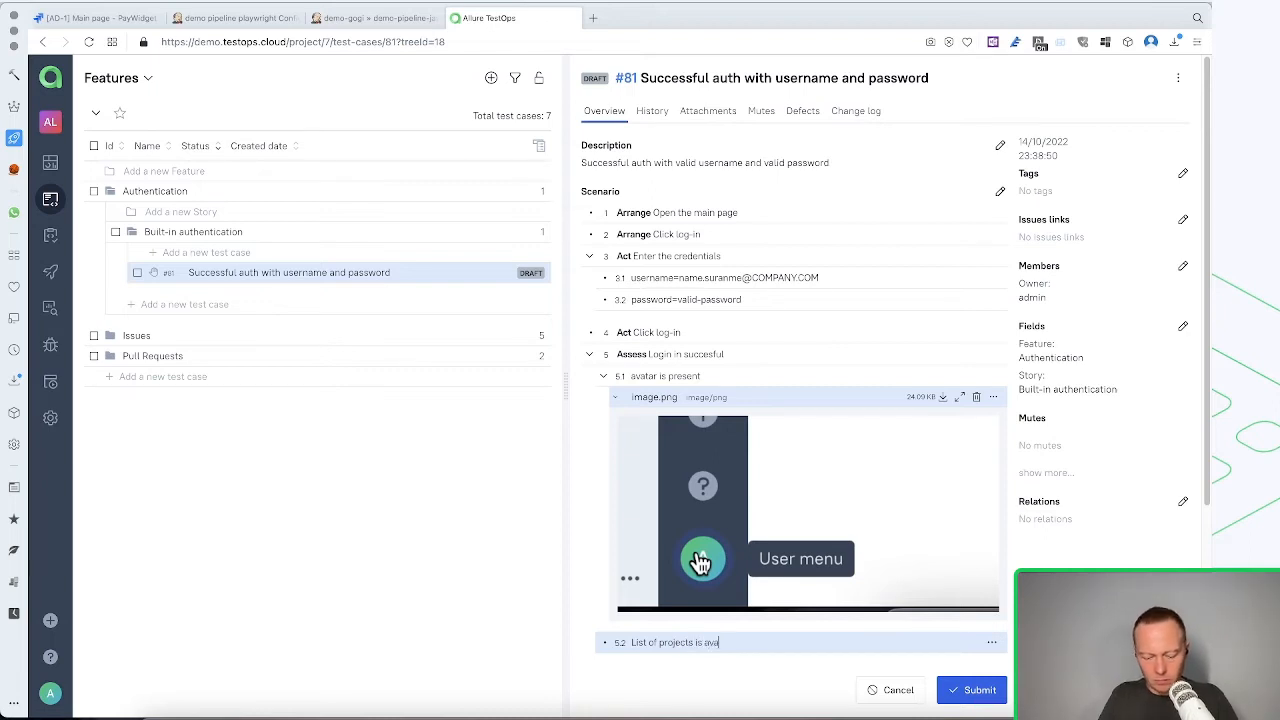
click(972, 690)
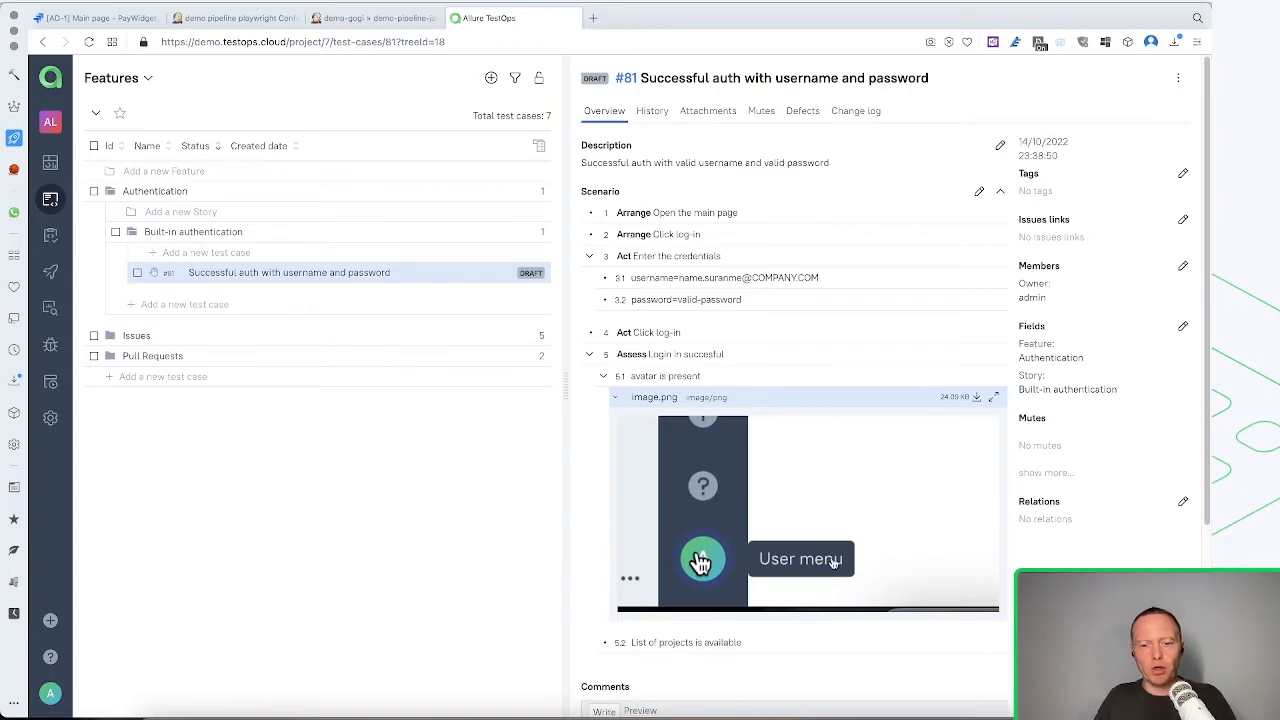
scroll(822, 563, down, 3)
scroll(820, 562, up, 3)
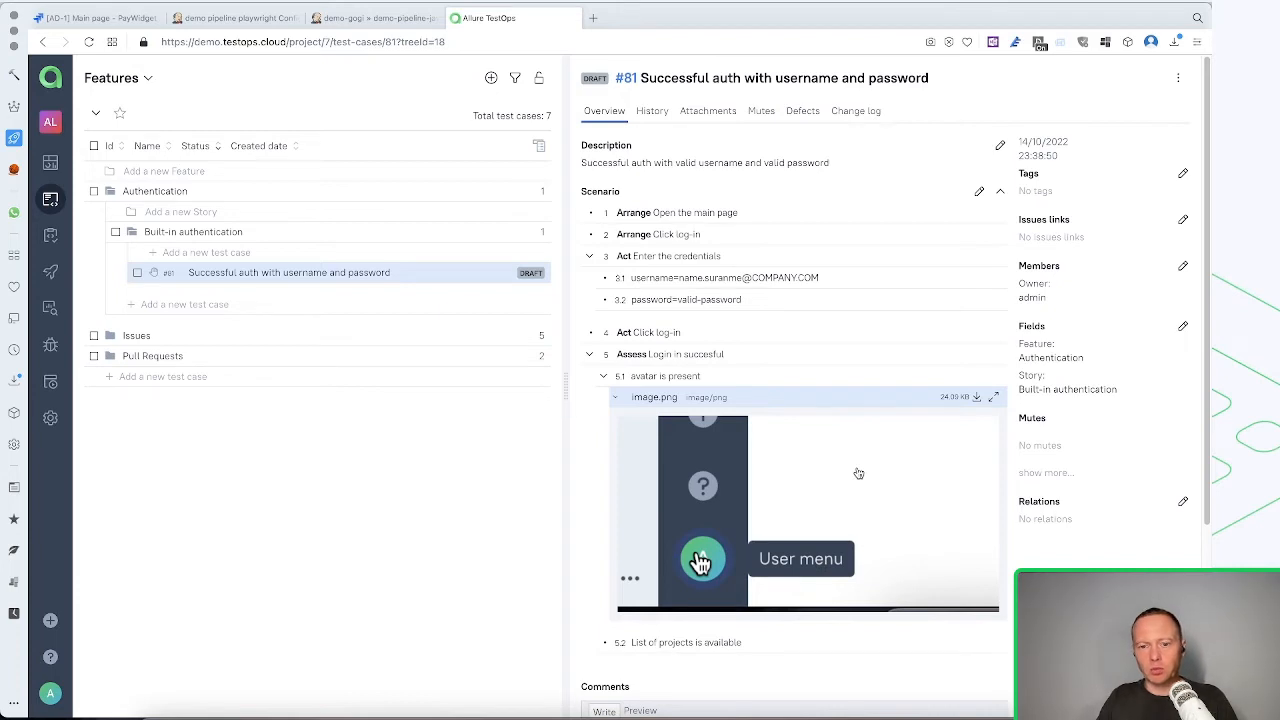
Tag the test case with "critical" and "smoke" and submit the tags
click(1182, 174)
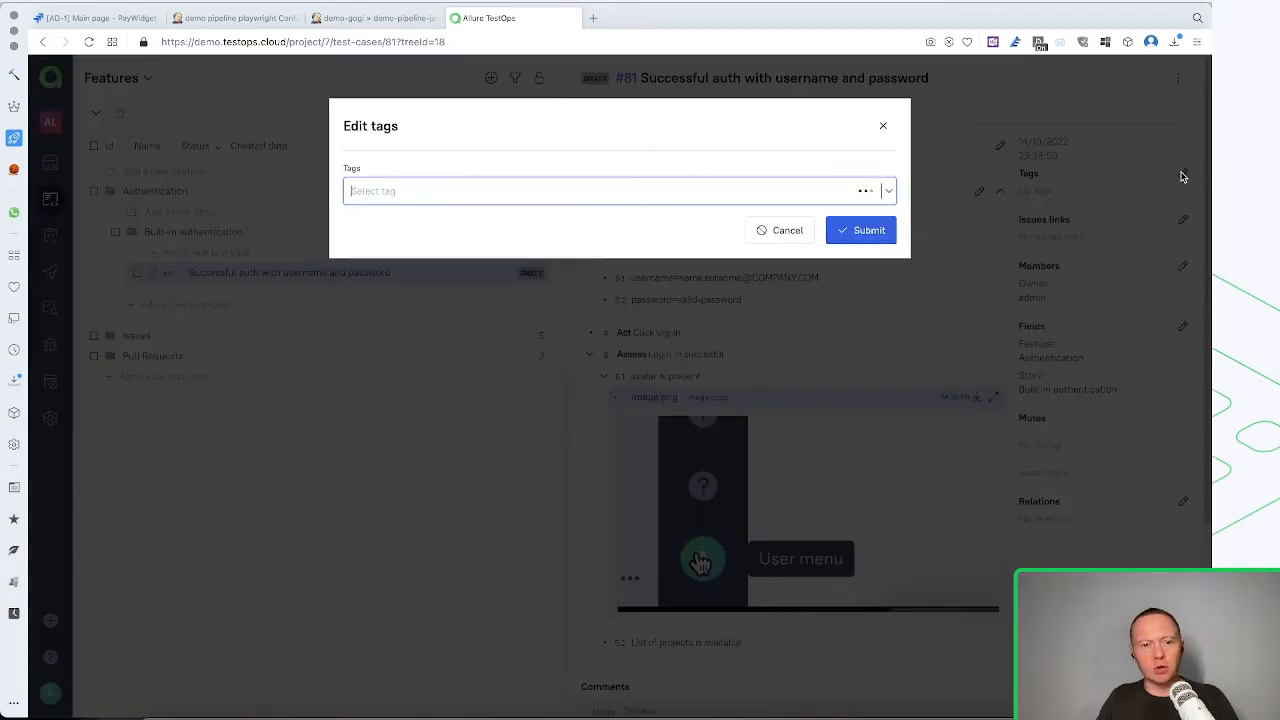
text(critica)
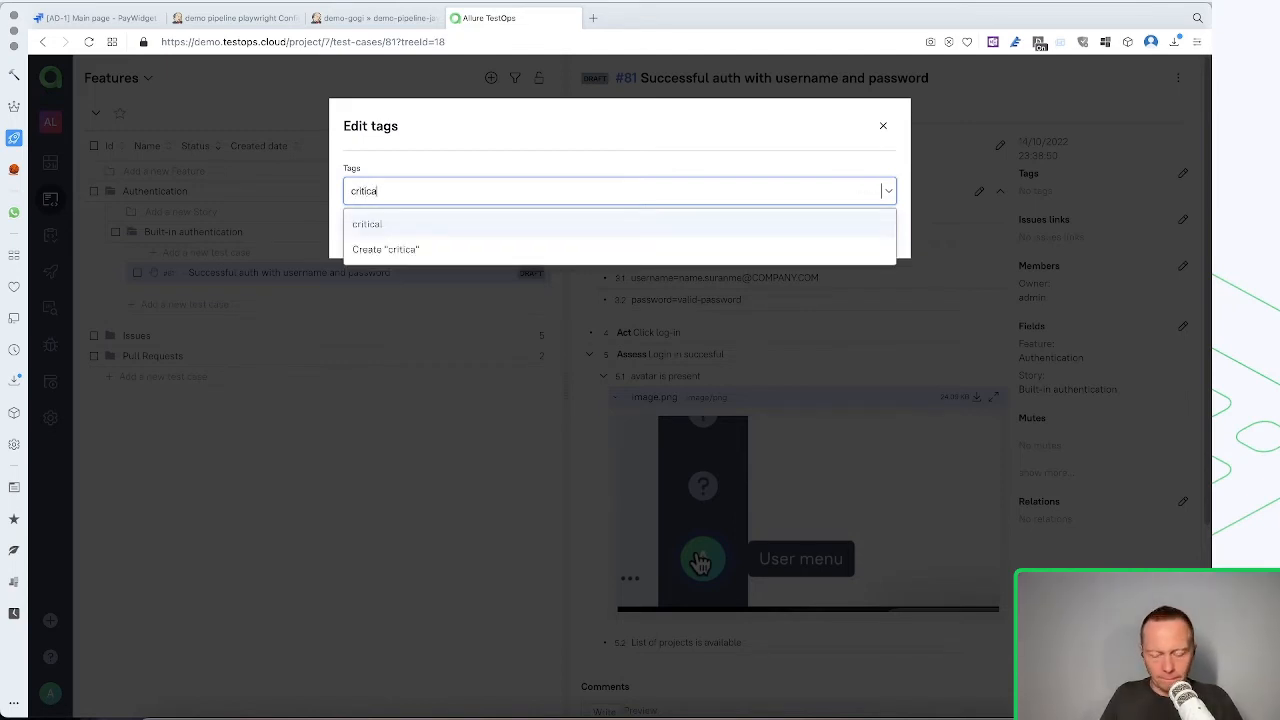
click(641, 232)
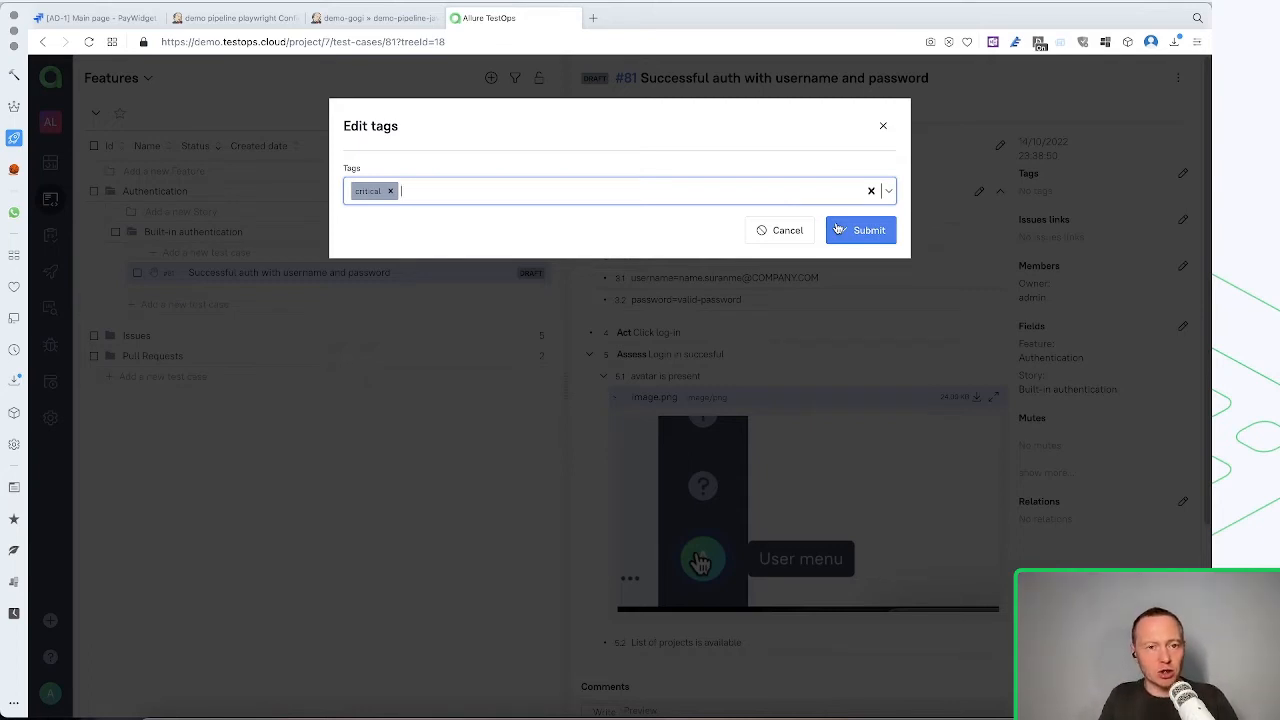
text(smoke)
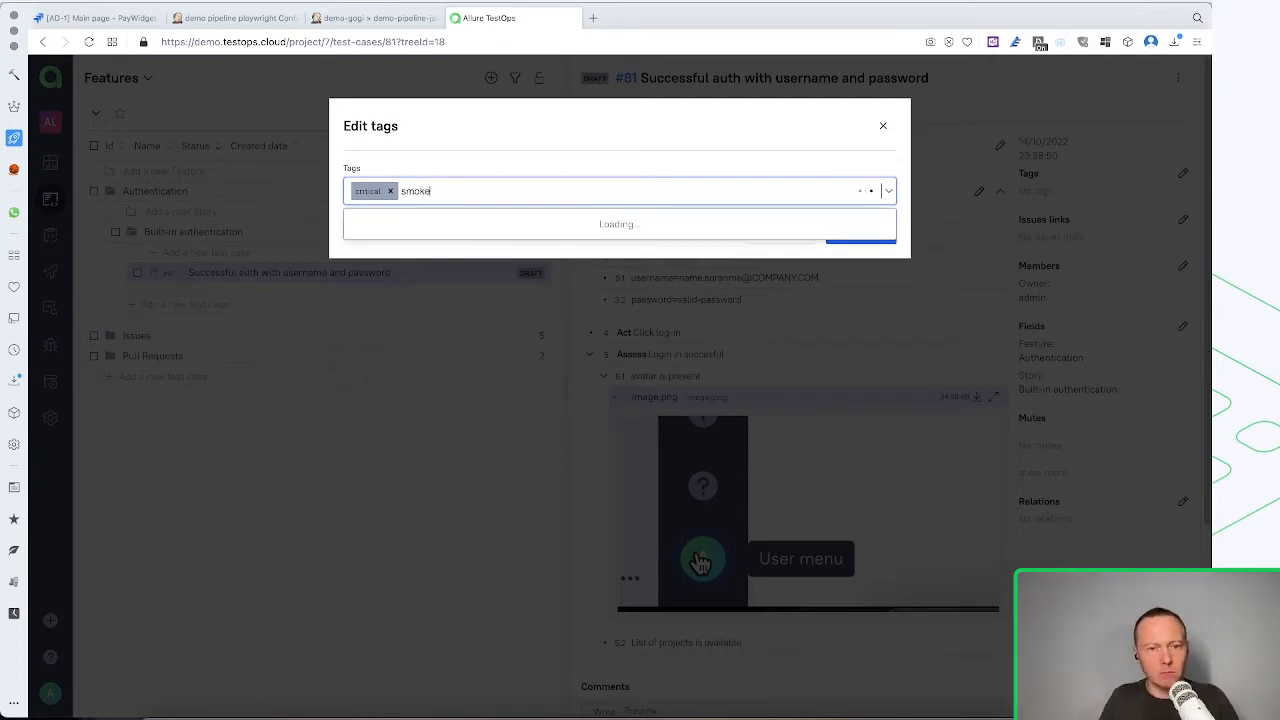
click(546, 230)
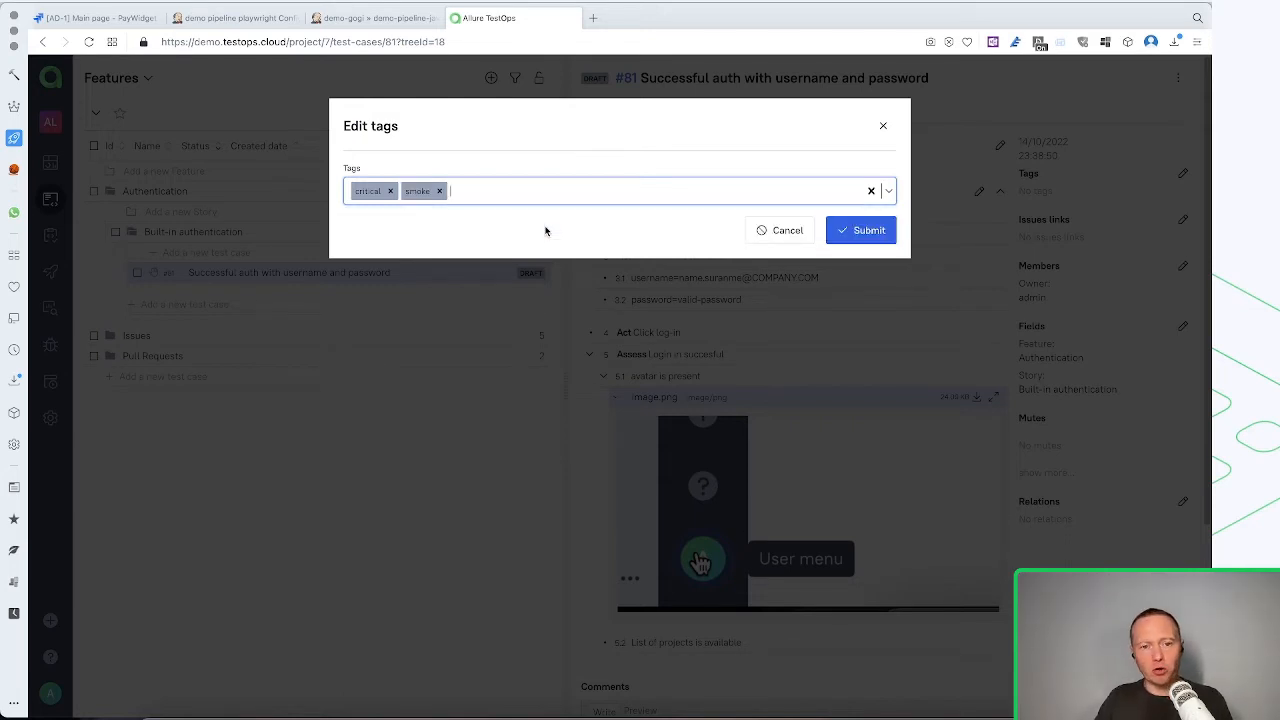
click(857, 240)
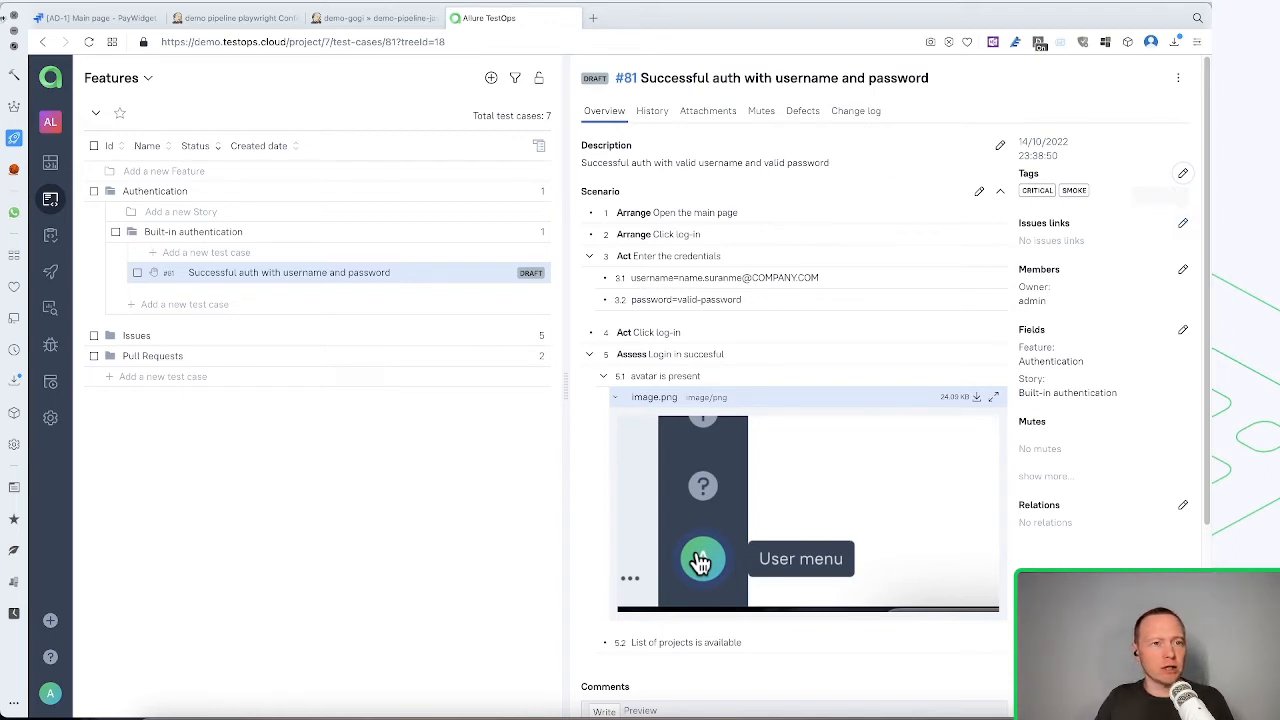
Switch to Jira and open story AD-13, "Authentication - email and password (built-in)", to review its description and Allure test cases
click(95, 18)
scroll(211, 406, down, 1)
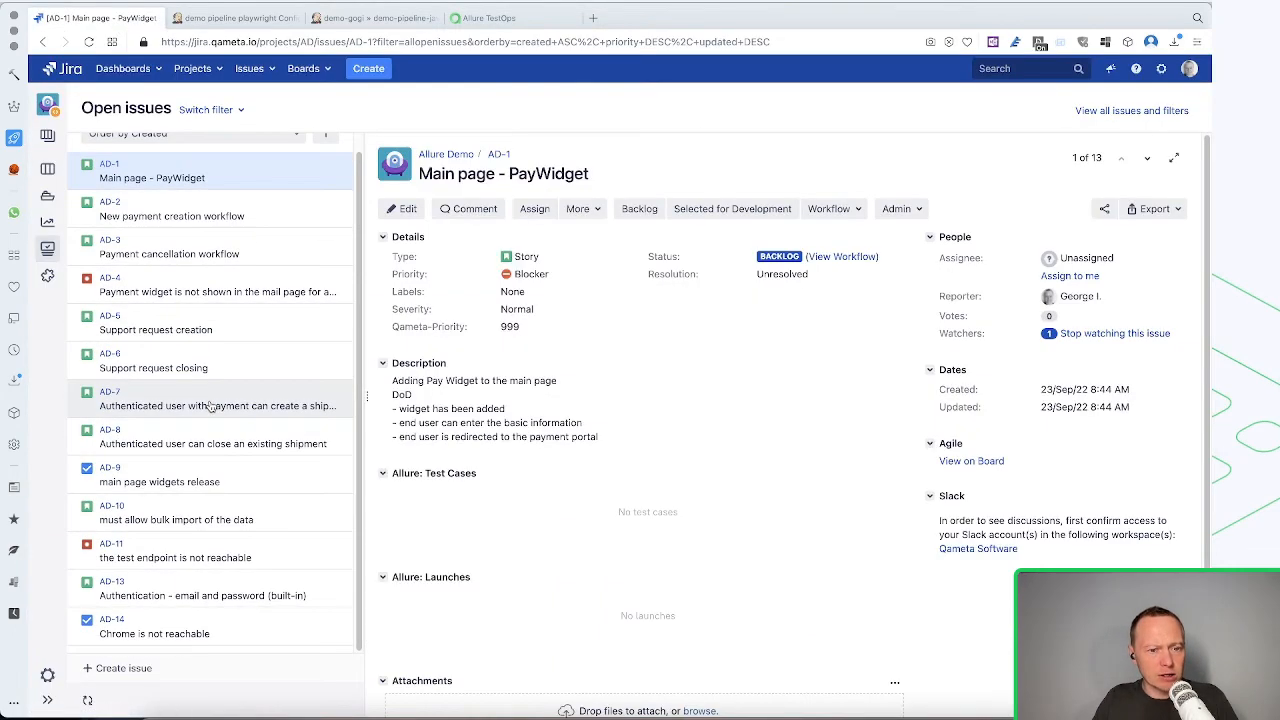
click(260, 596)
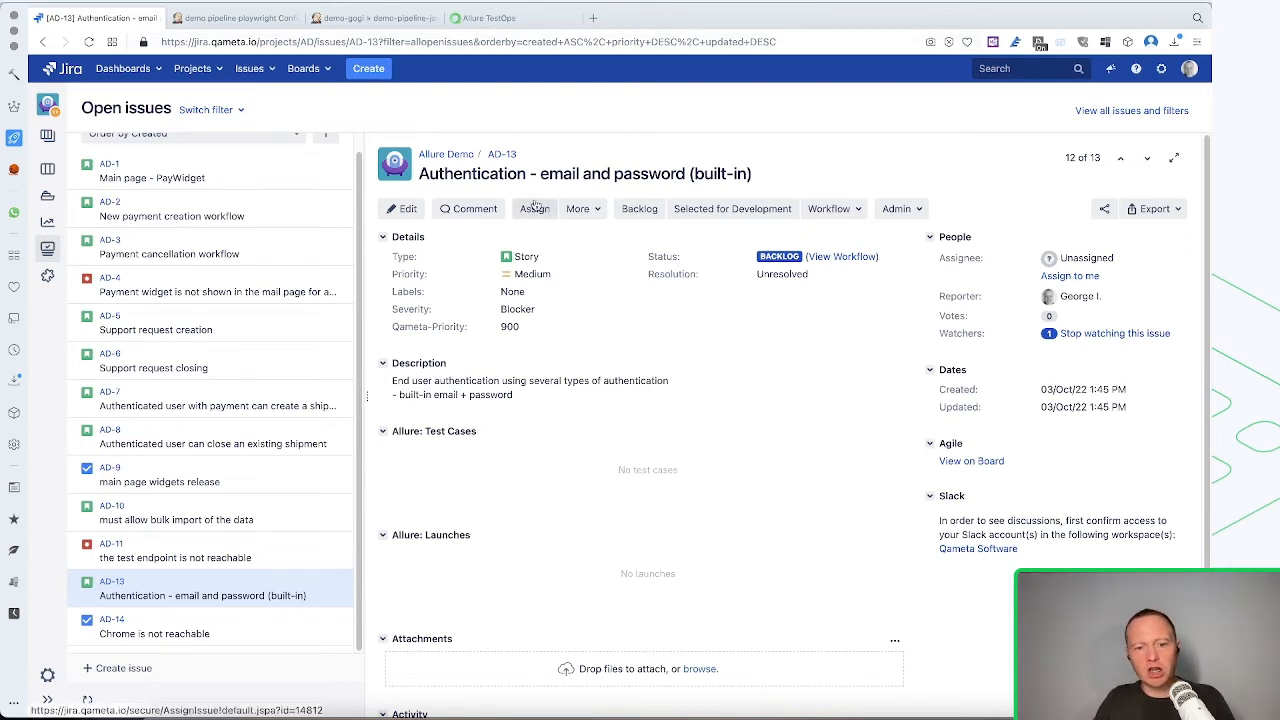
click(622, 389)
click(616, 431)
Back in Allure TestOps, link issue AD-13 from the Jira Server tracker to the test case and submit
click(499, 17)
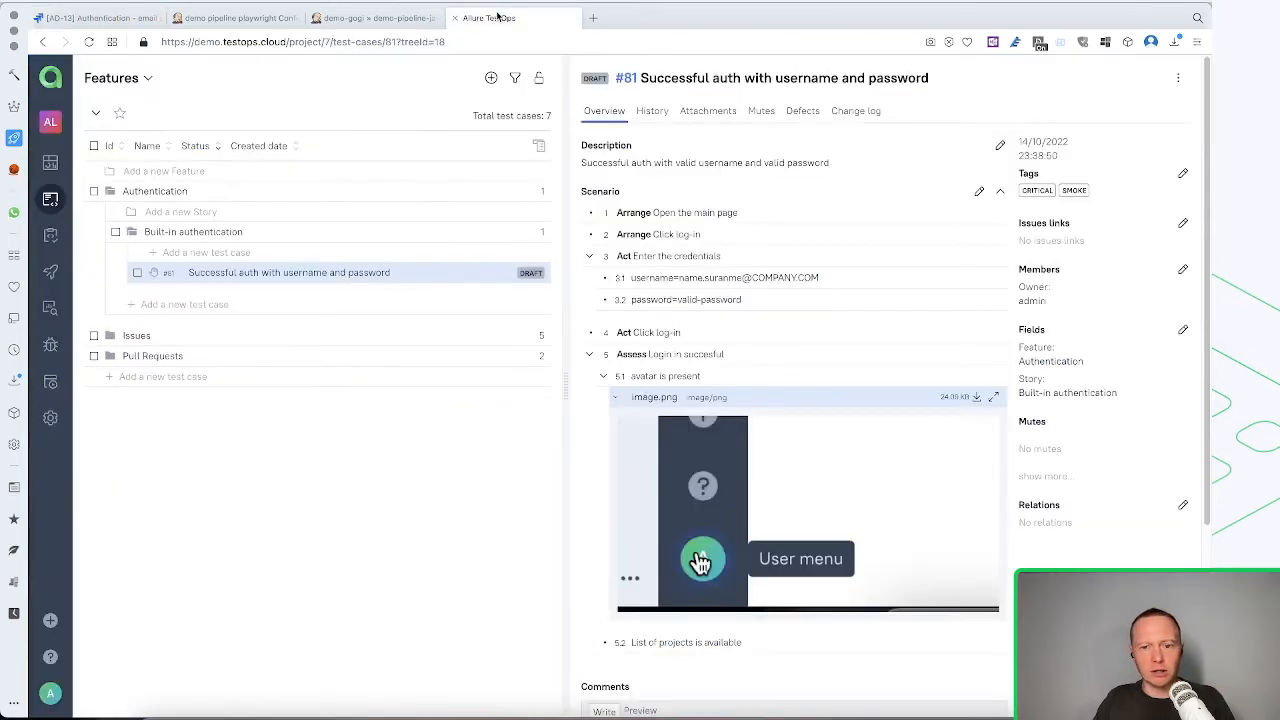
click(1182, 223)
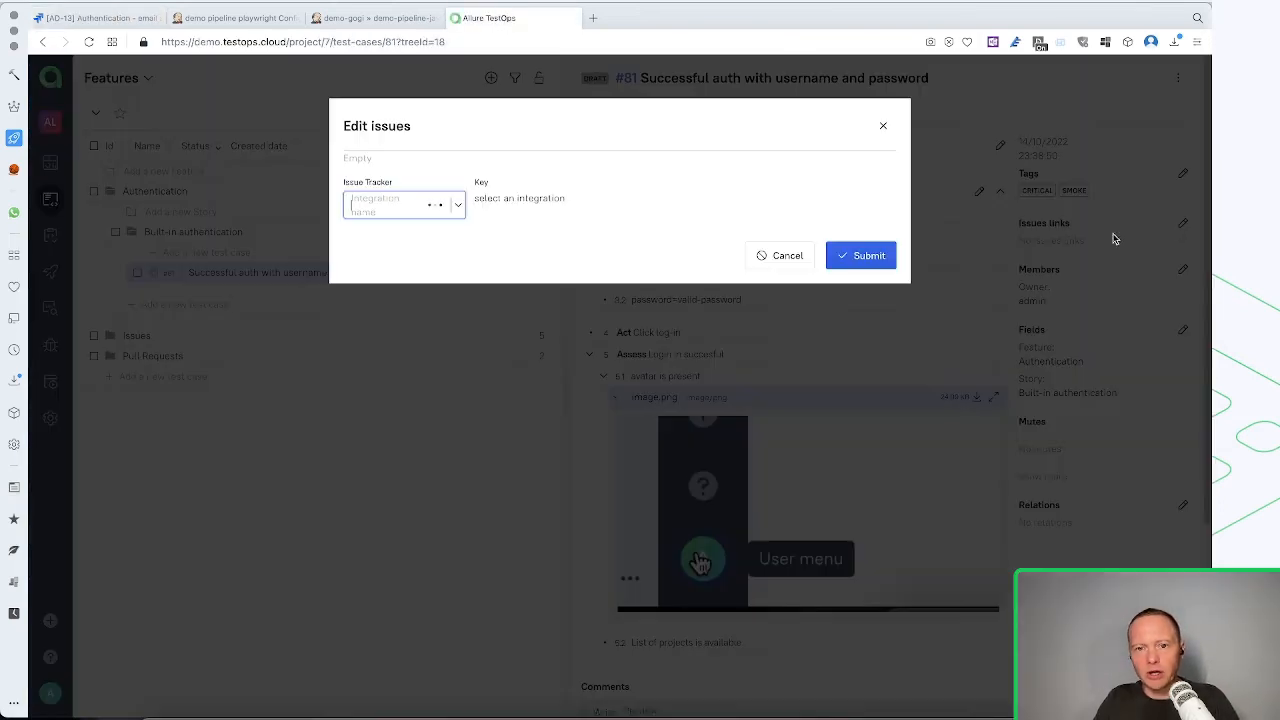
click(409, 208)
click(400, 236)
click(522, 206)
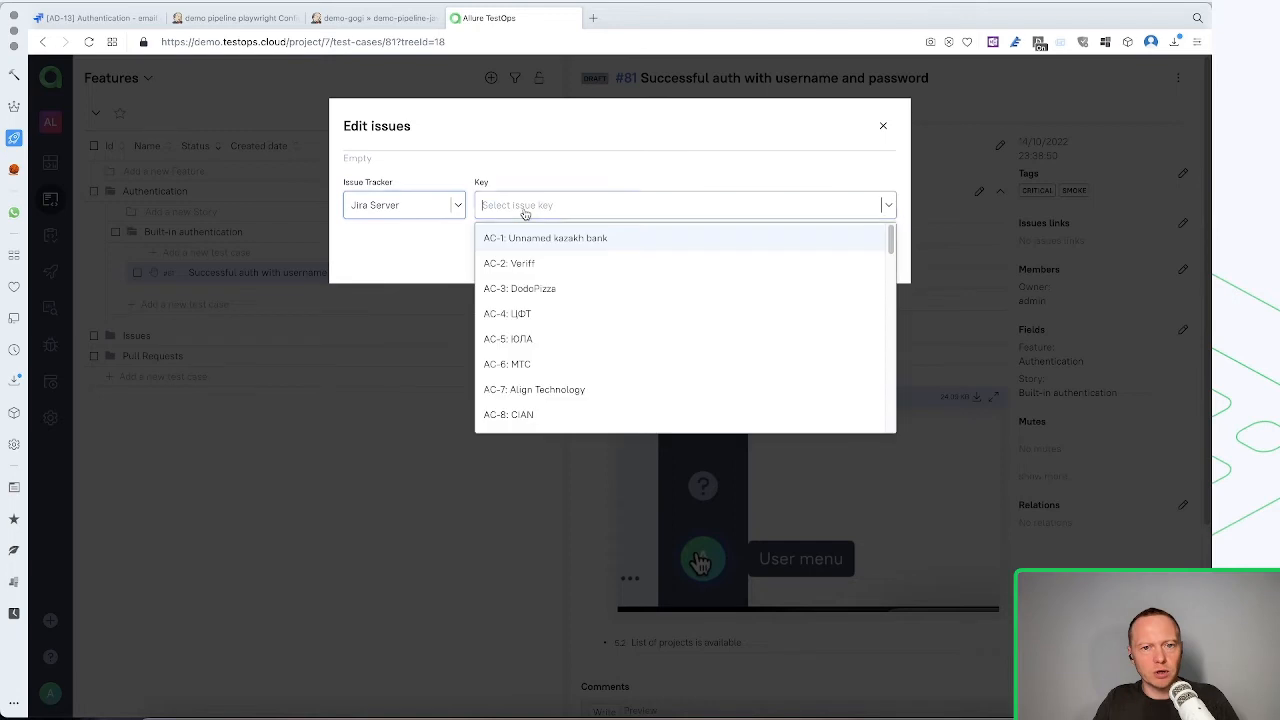
text(AD=1)
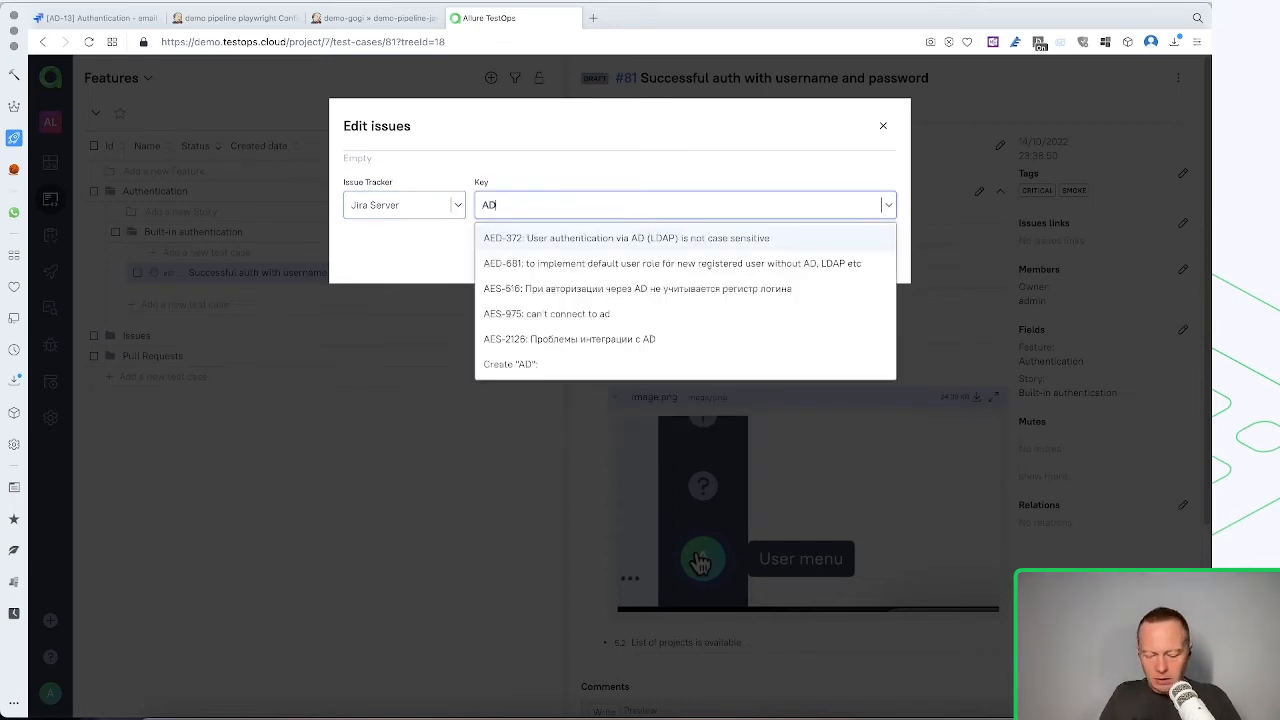
key(BackSpace)
key(BackSpace)
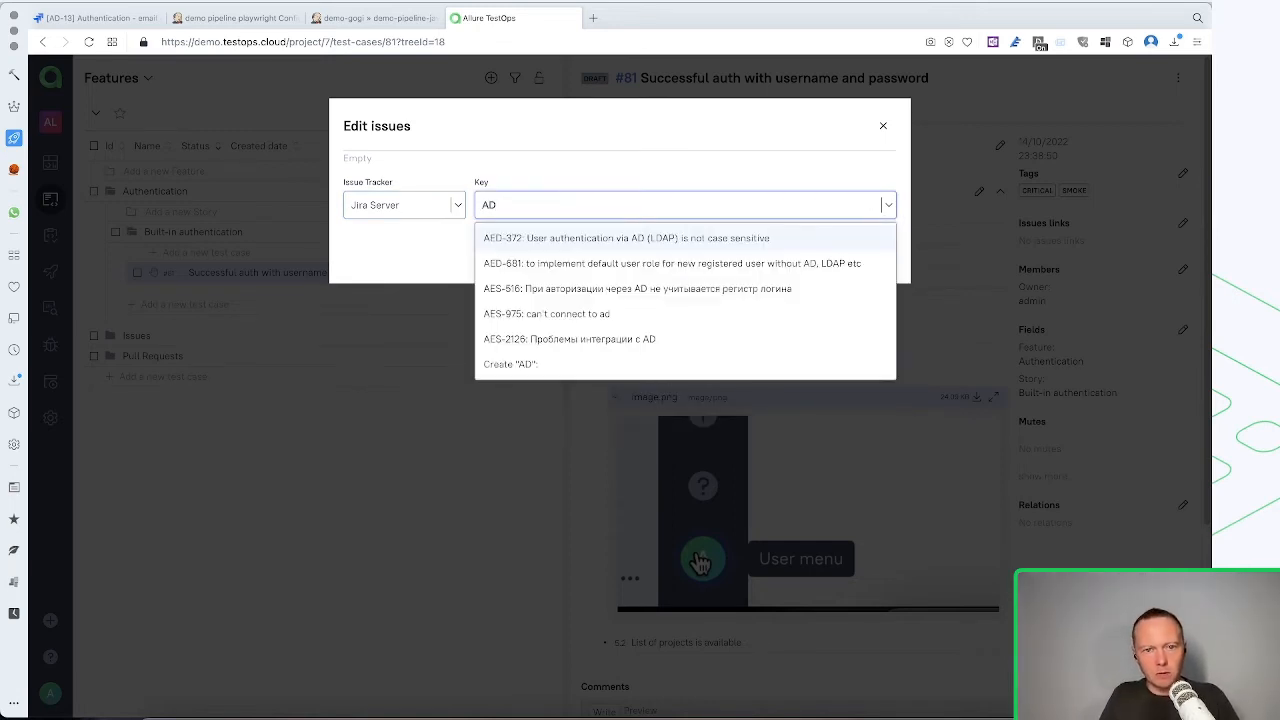
text(-13)
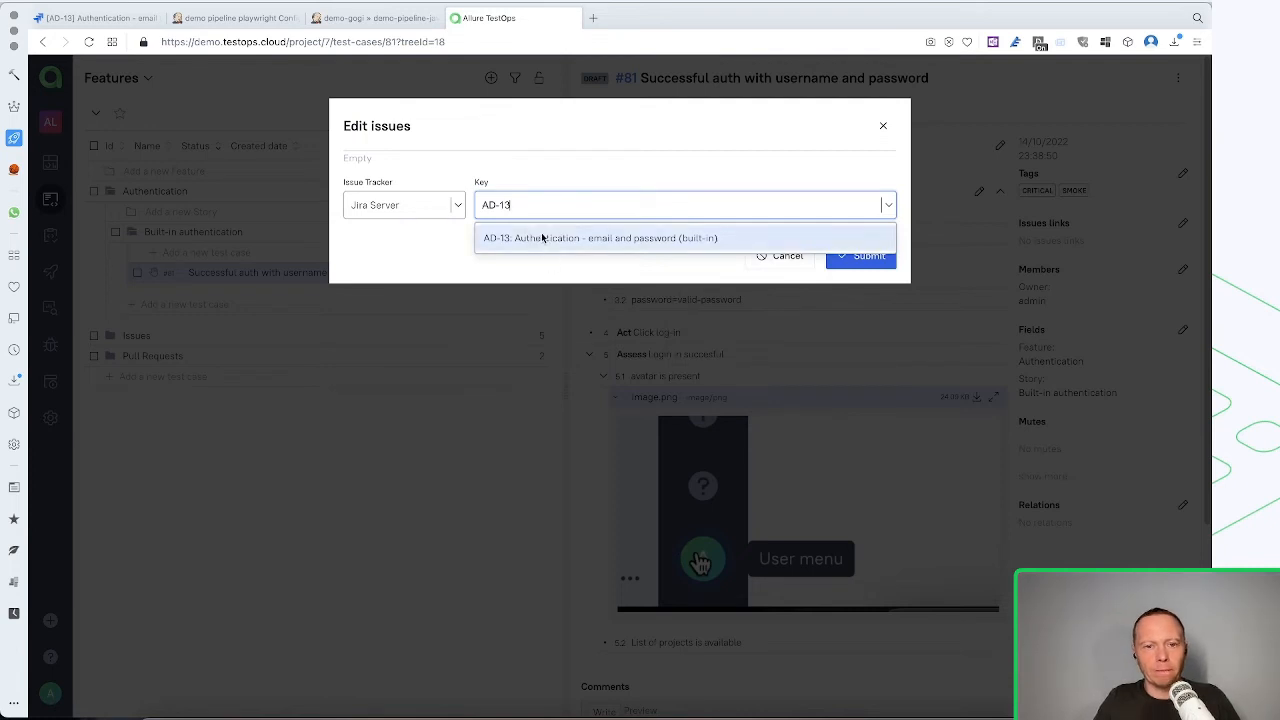
click(538, 241)
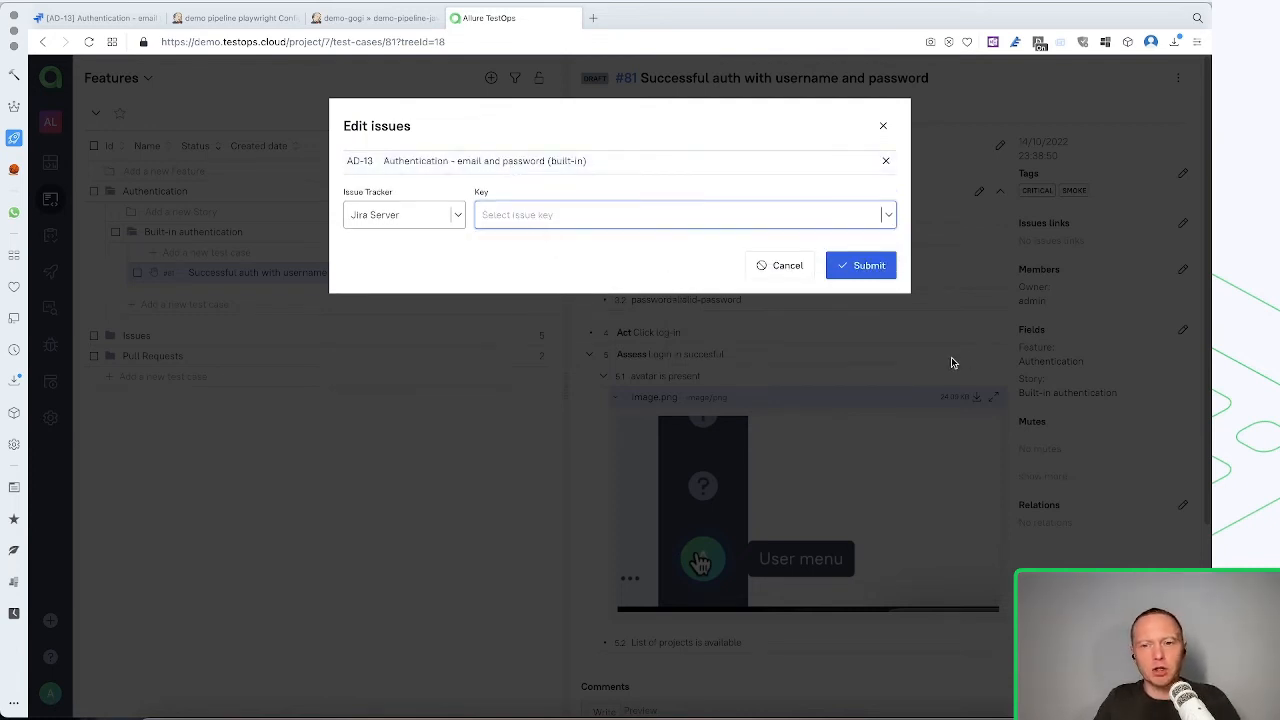
click(851, 261)
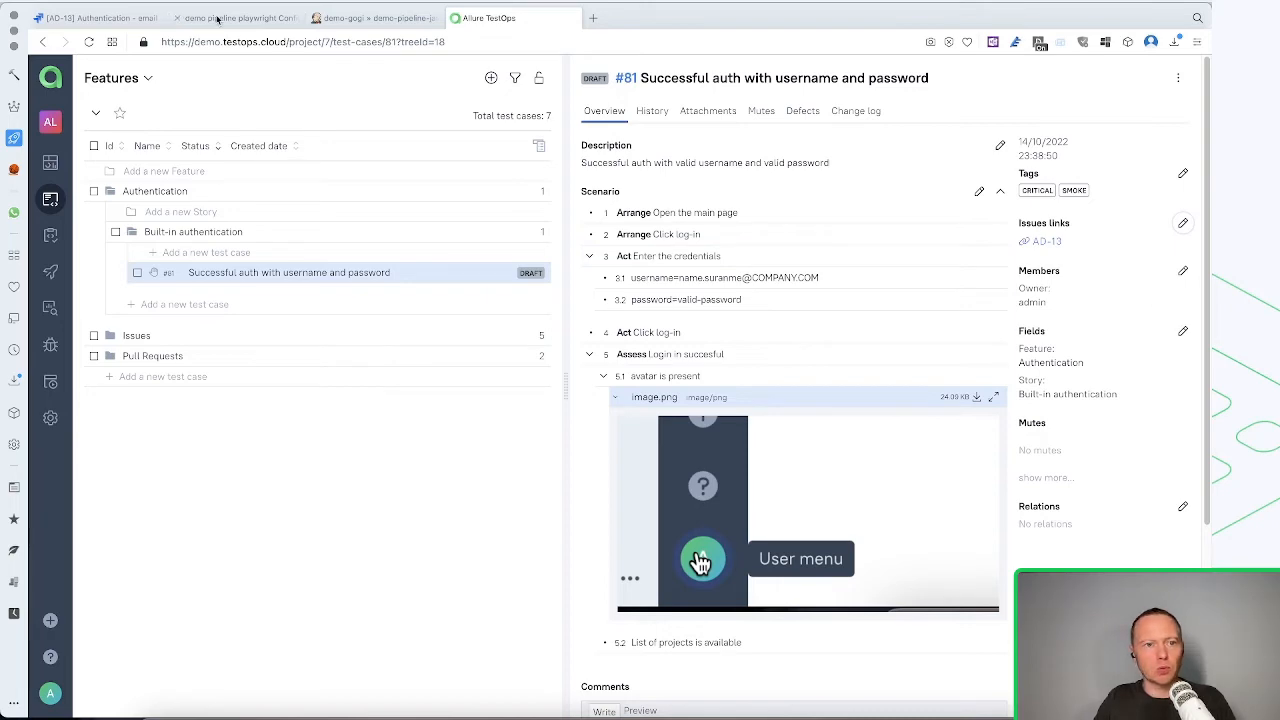
Switch to Jira, open issue AD-13 on its own page and open its linked Allure test case "Successful auth with username and password"
click(140, 20)
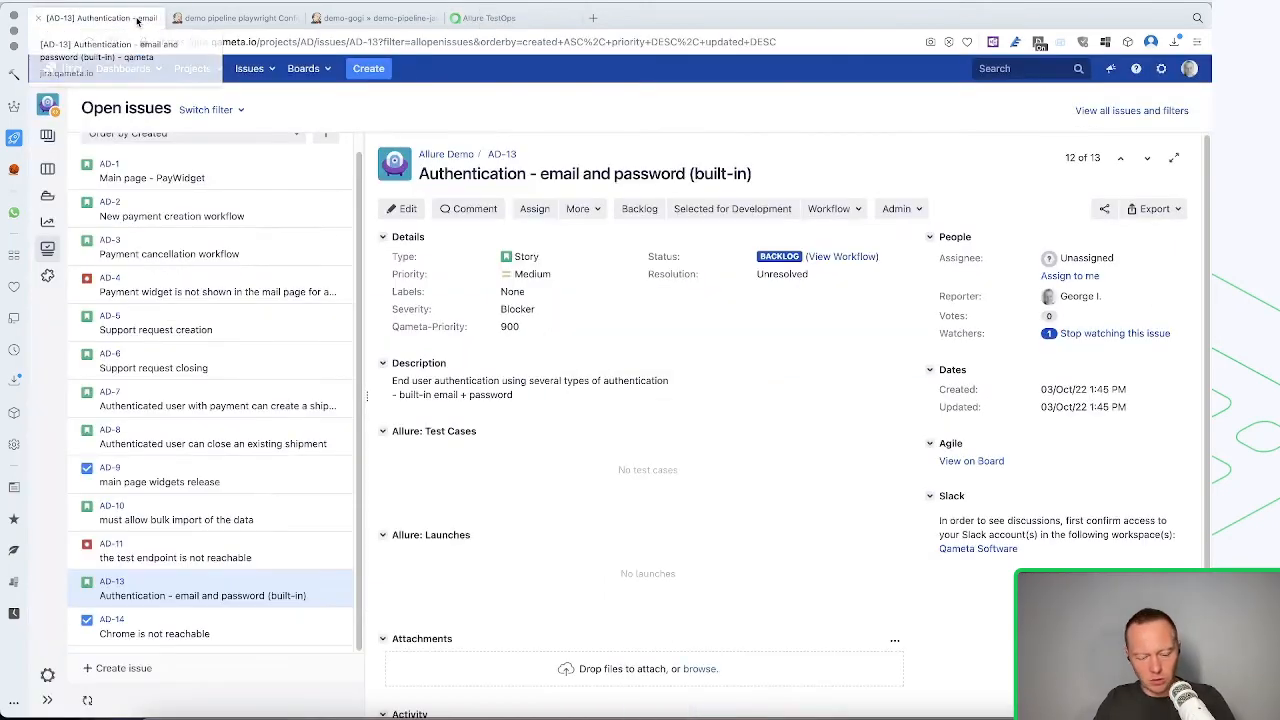
click(505, 155)
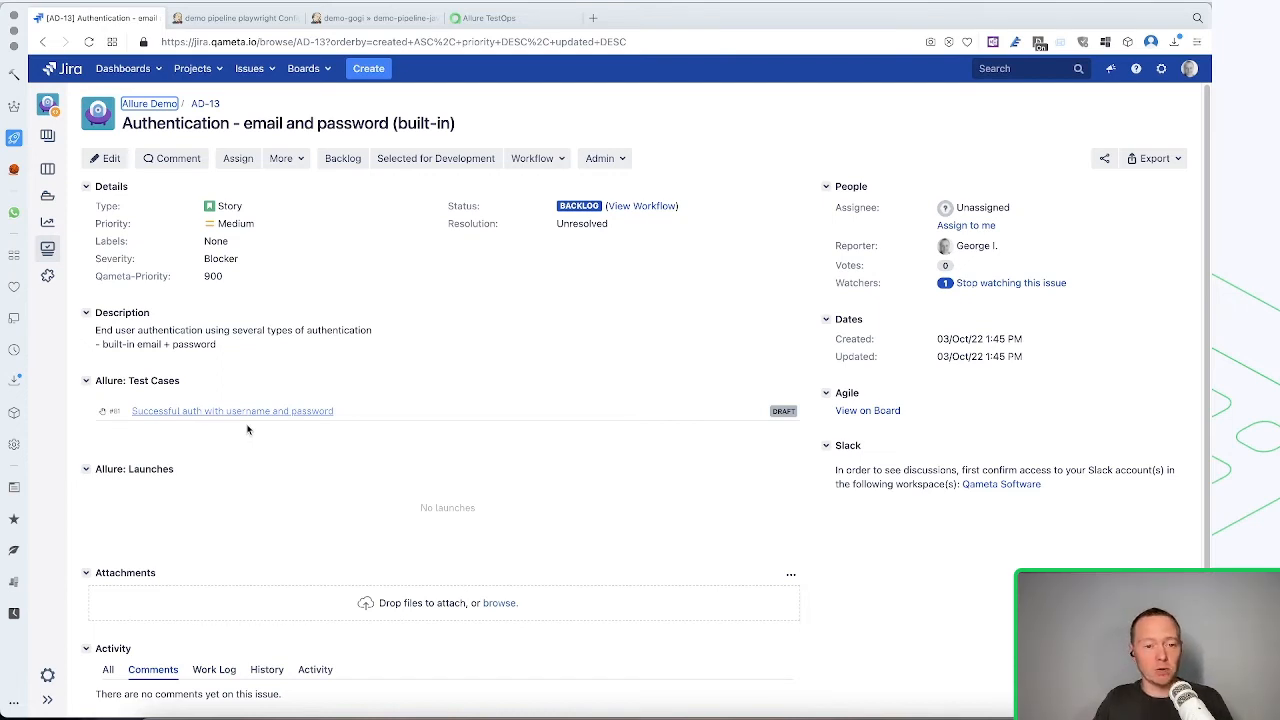
click(365, 411)
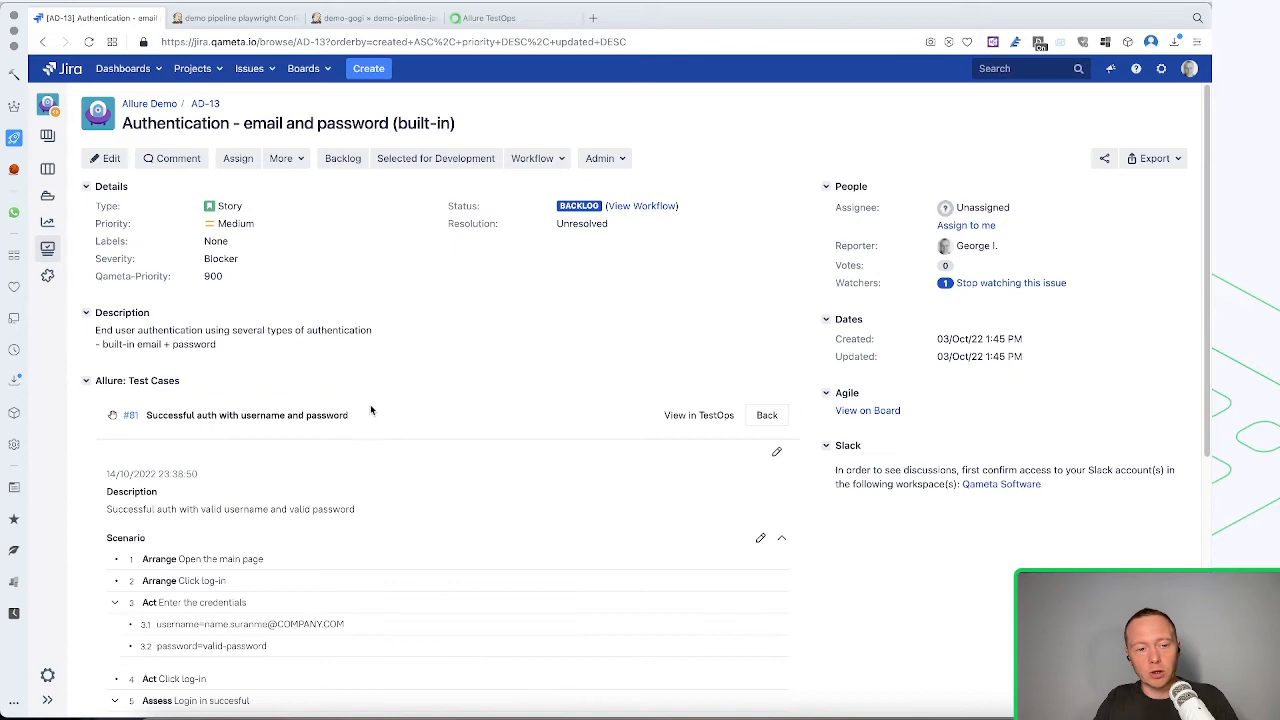
Examine the linked test case's description, nested scenario and attached screenshot inside AD-13, and return to the issue's test case list
scroll(370, 410, down, 5)
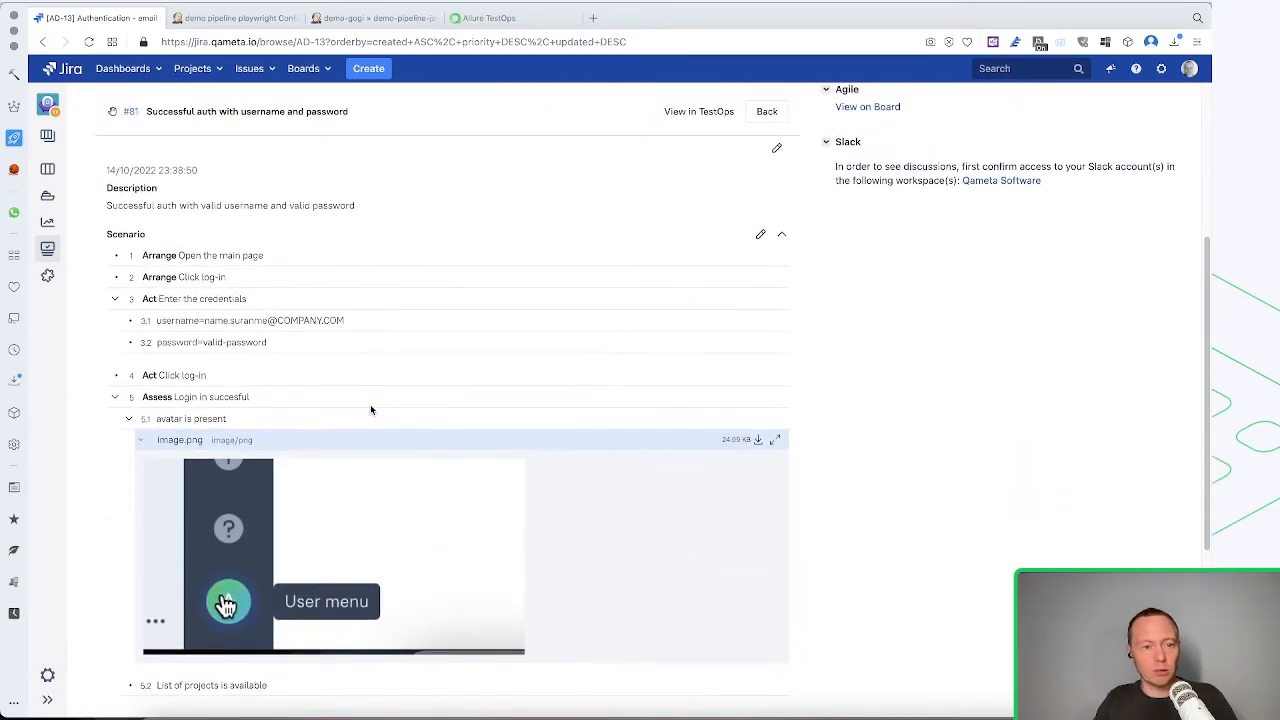
scroll(370, 409, up, 3)
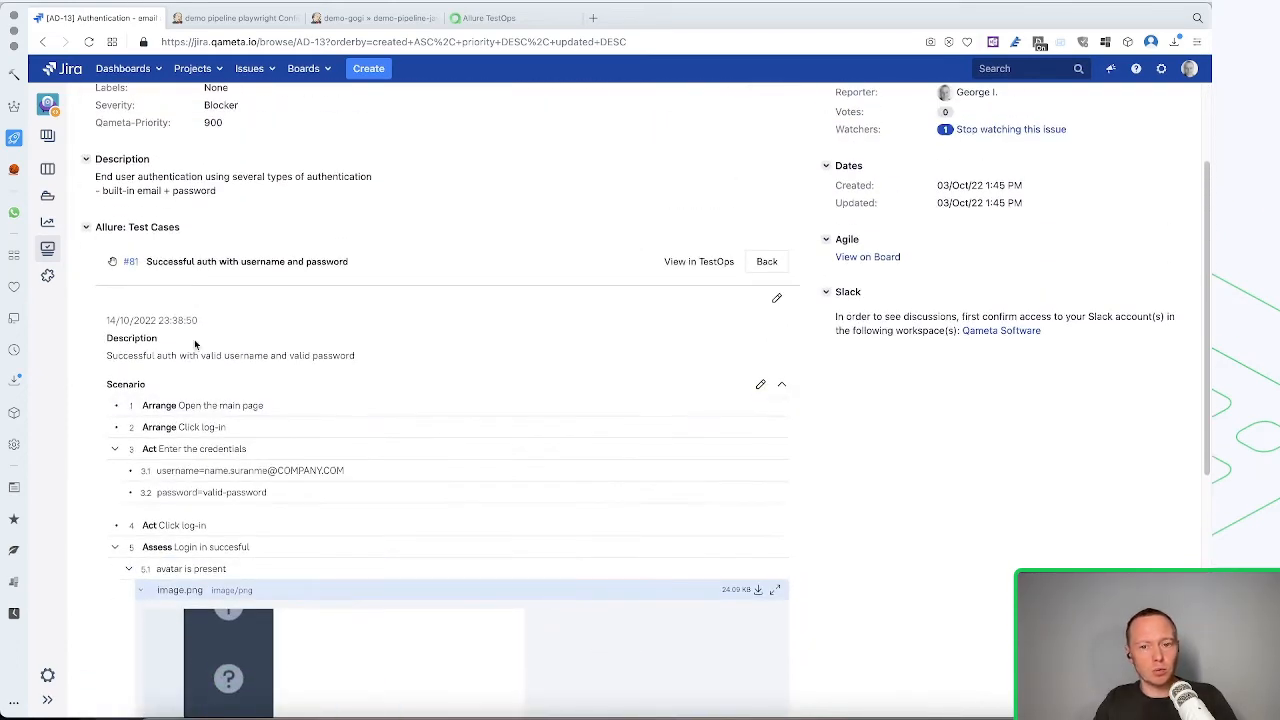
scroll(345, 470, down, 3)
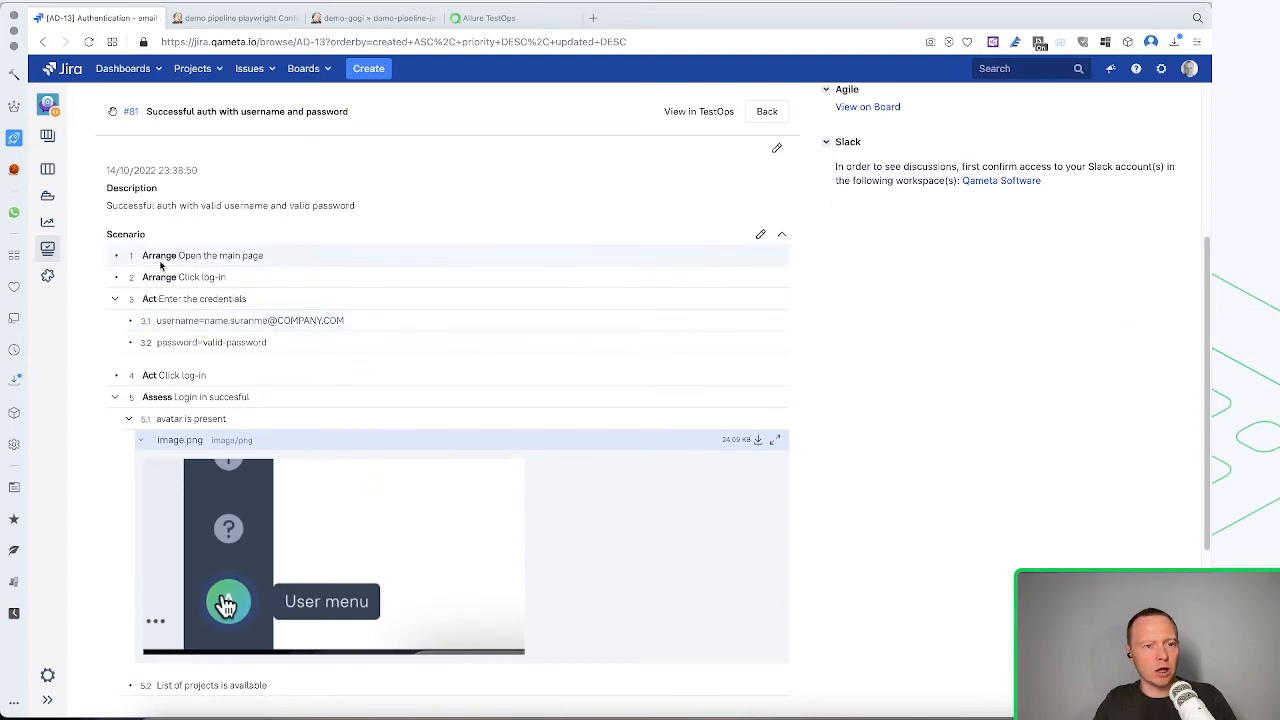
scroll(162, 421, down, 4)
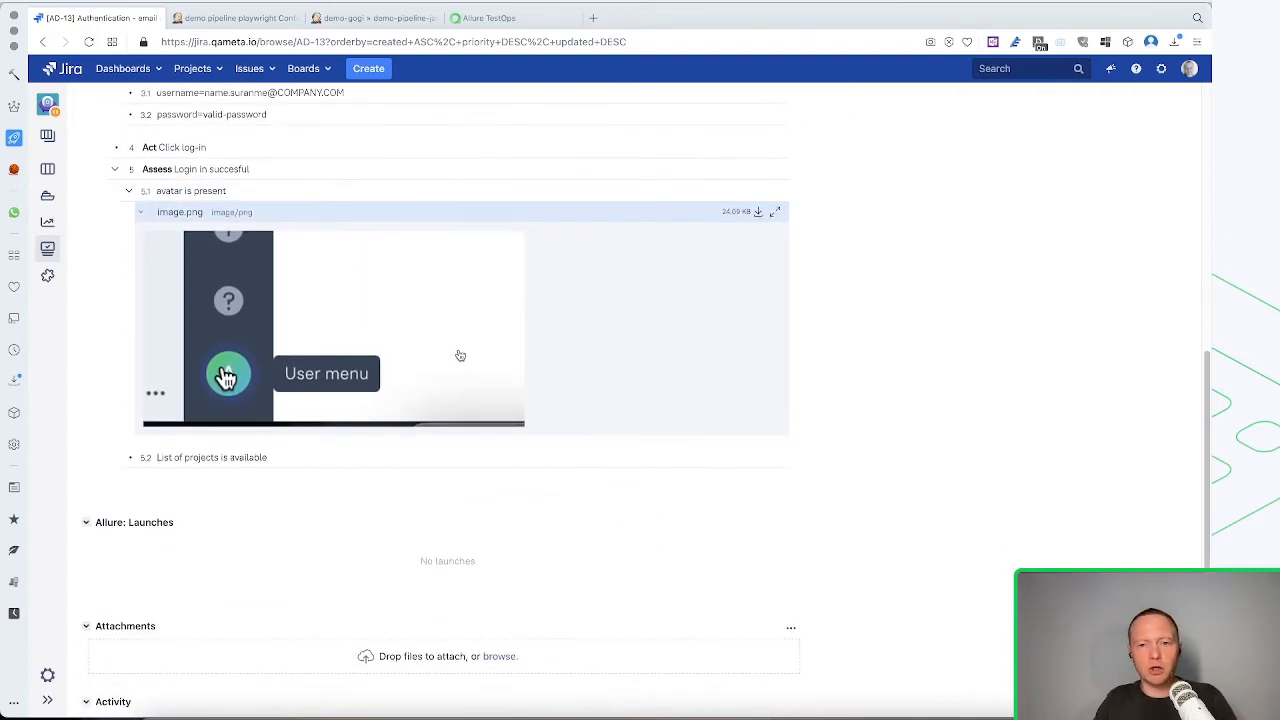
scroll(460, 356, up, 10)
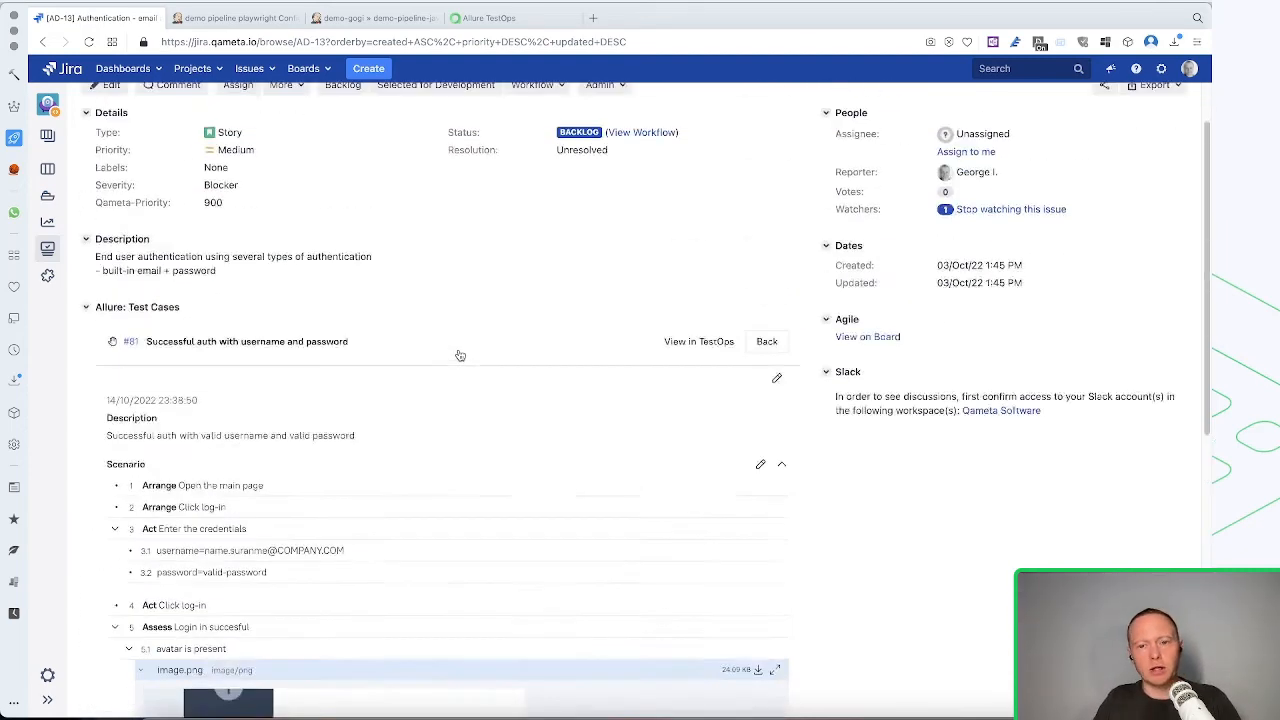
scroll(460, 356, down, 1)
scroll(460, 356, down, 2)
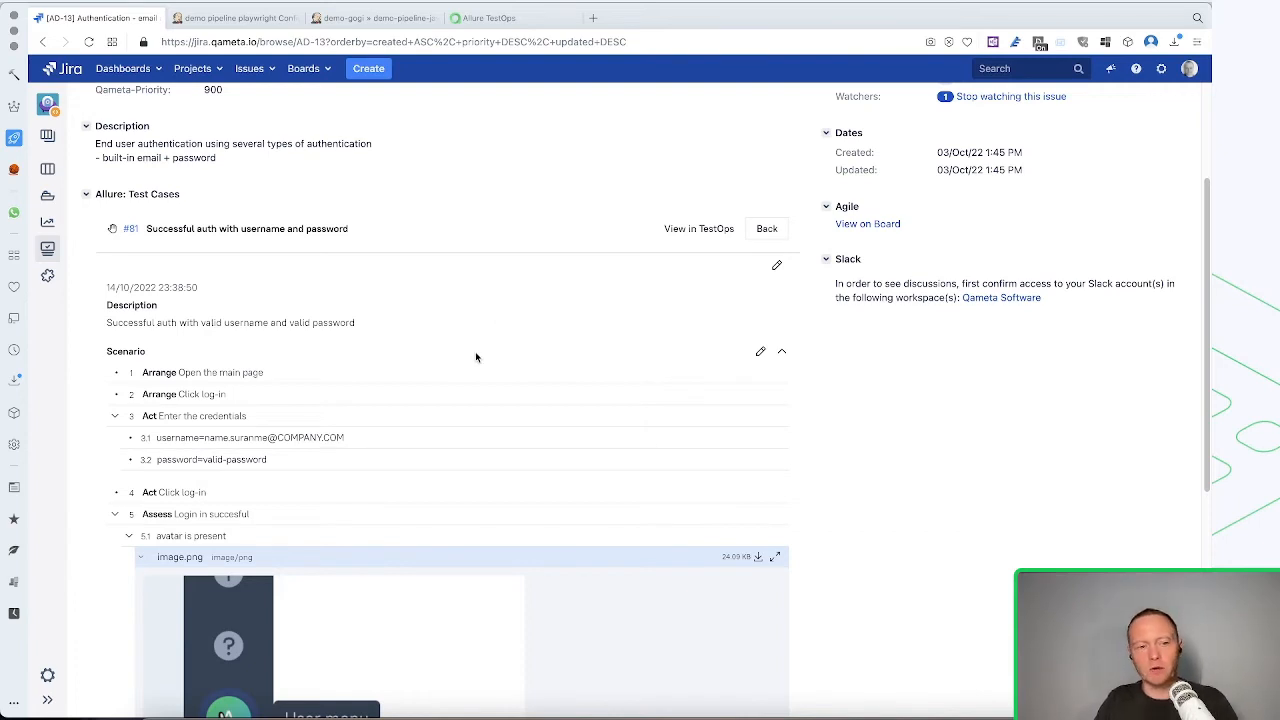
click(772, 232)
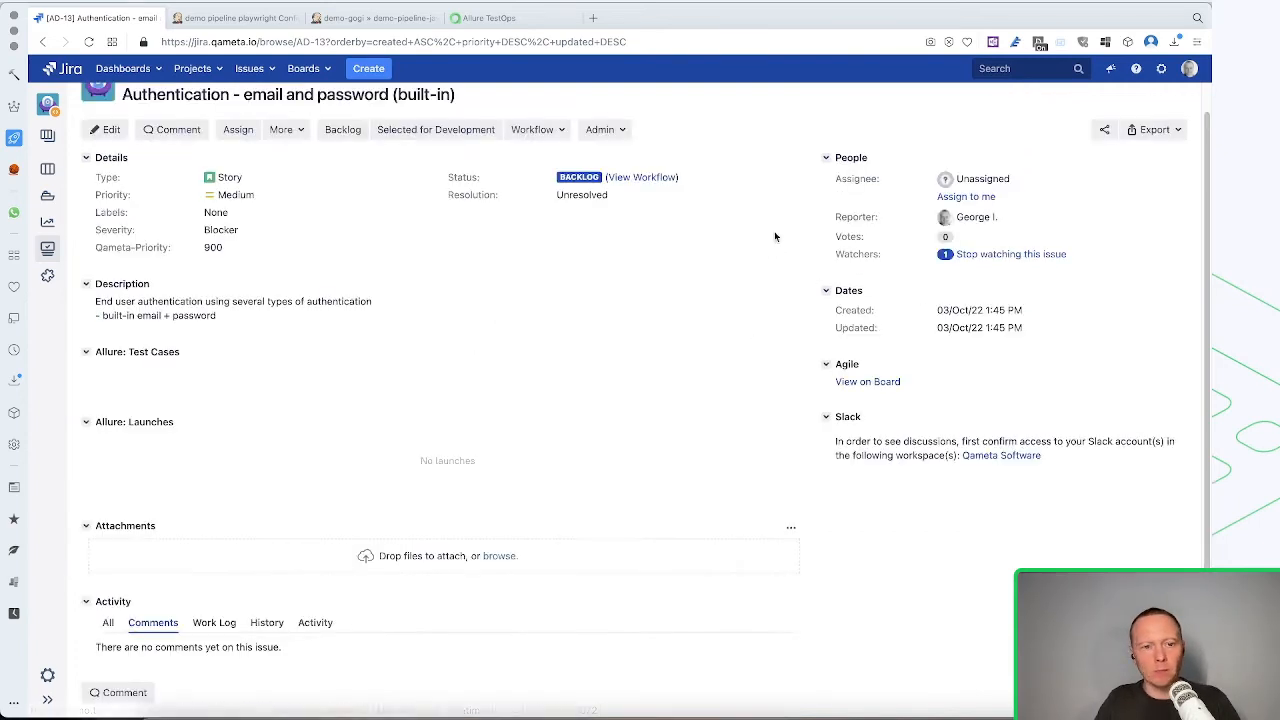
Back in Allure TestOps, add the custom field Microservice with the new value "Authentication" to the test case and submit
click(510, 19)
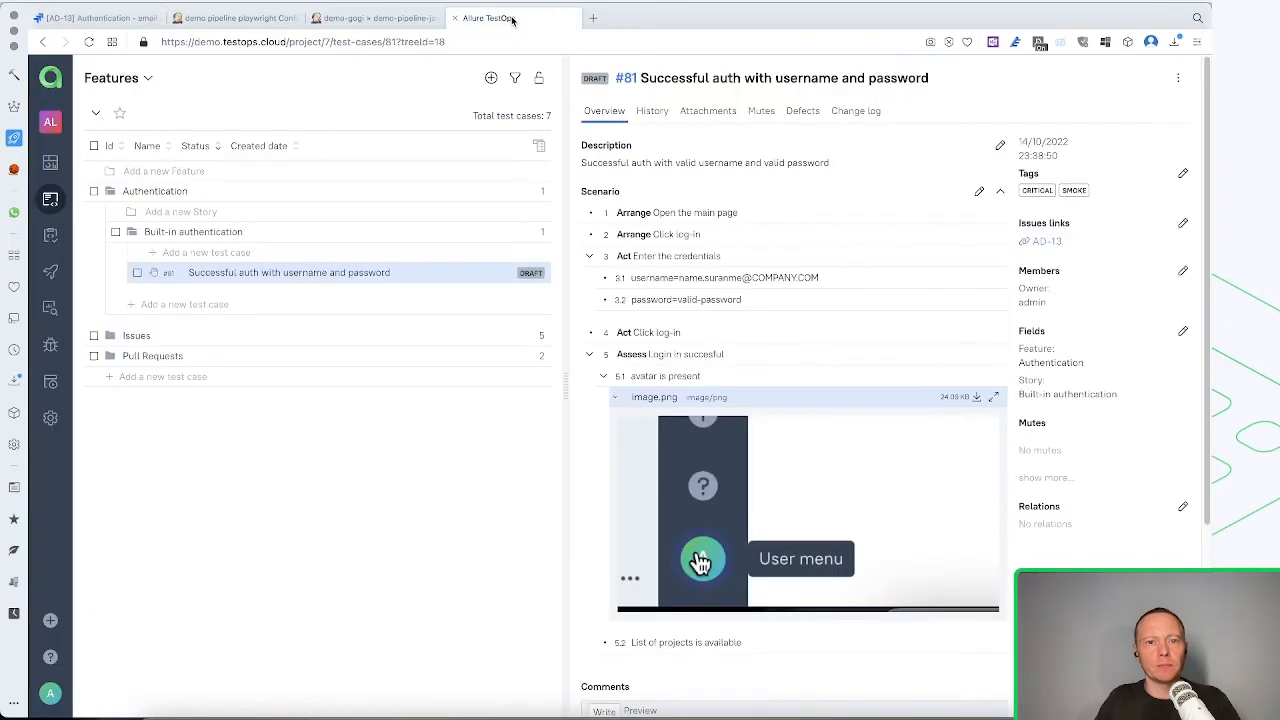
click(1191, 336)
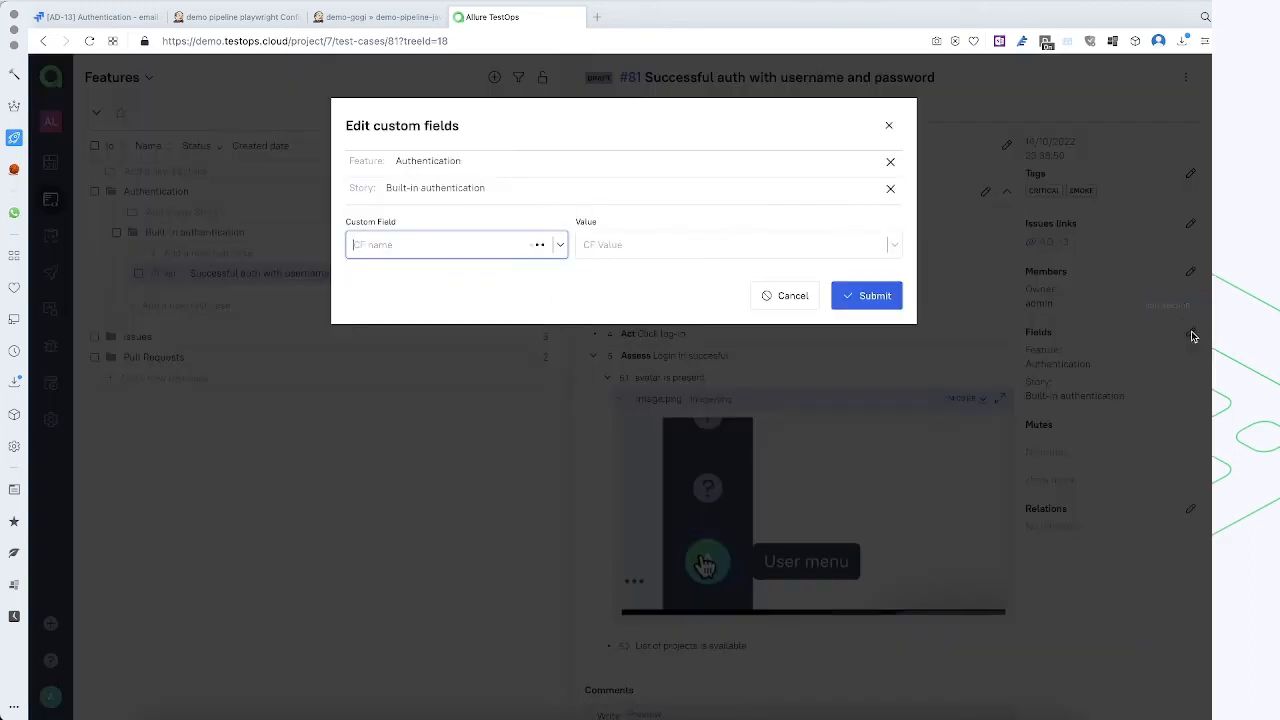
click(393, 252)
scroll(411, 365, down, 2)
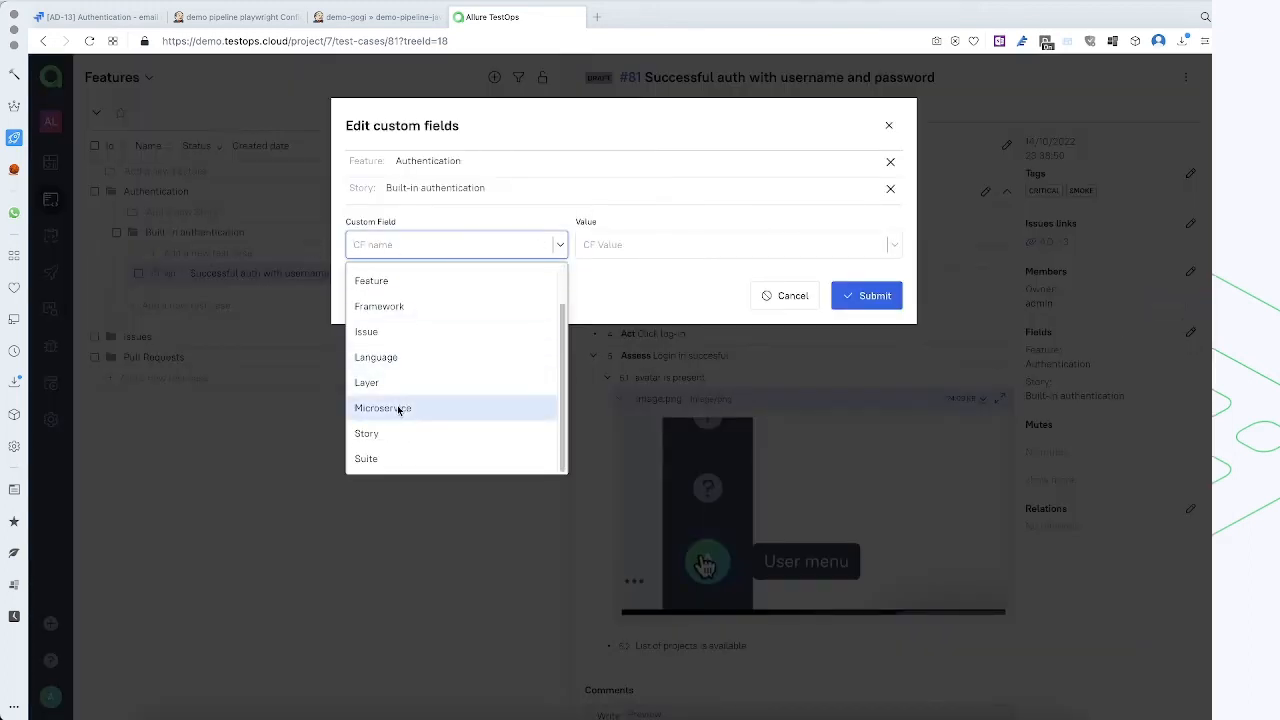
click(400, 408)
click(650, 254)
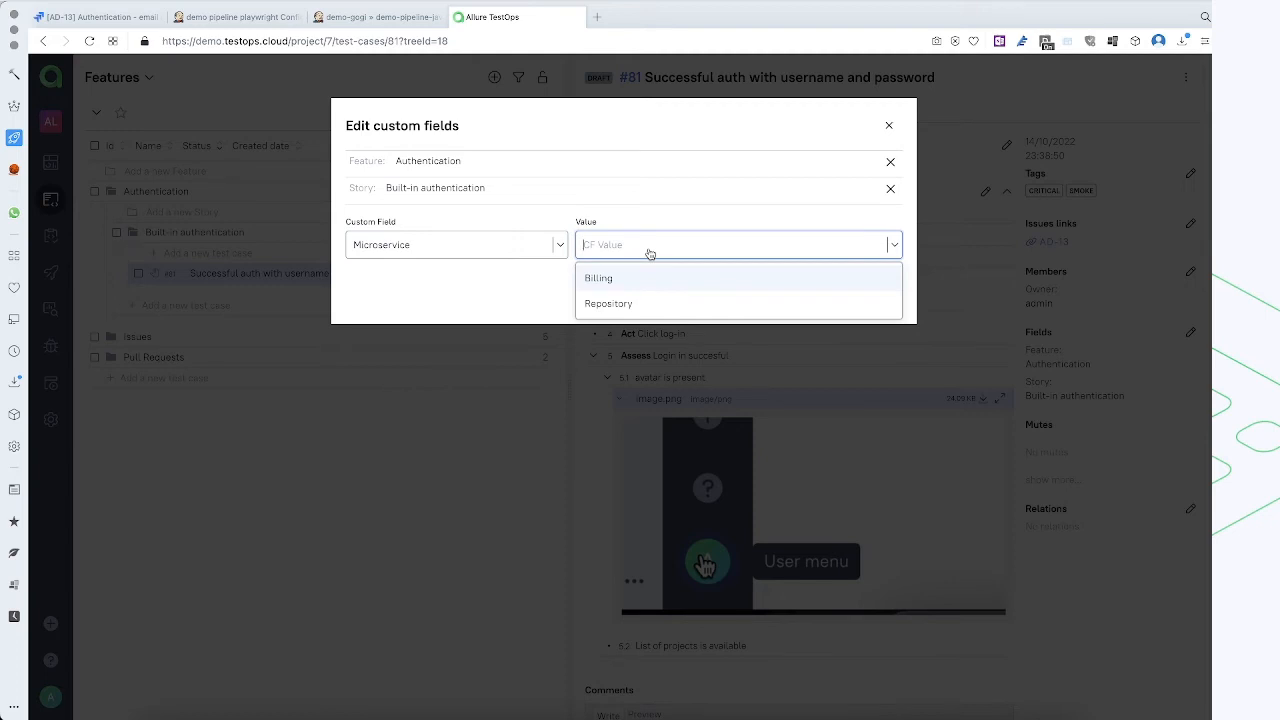
text(A)
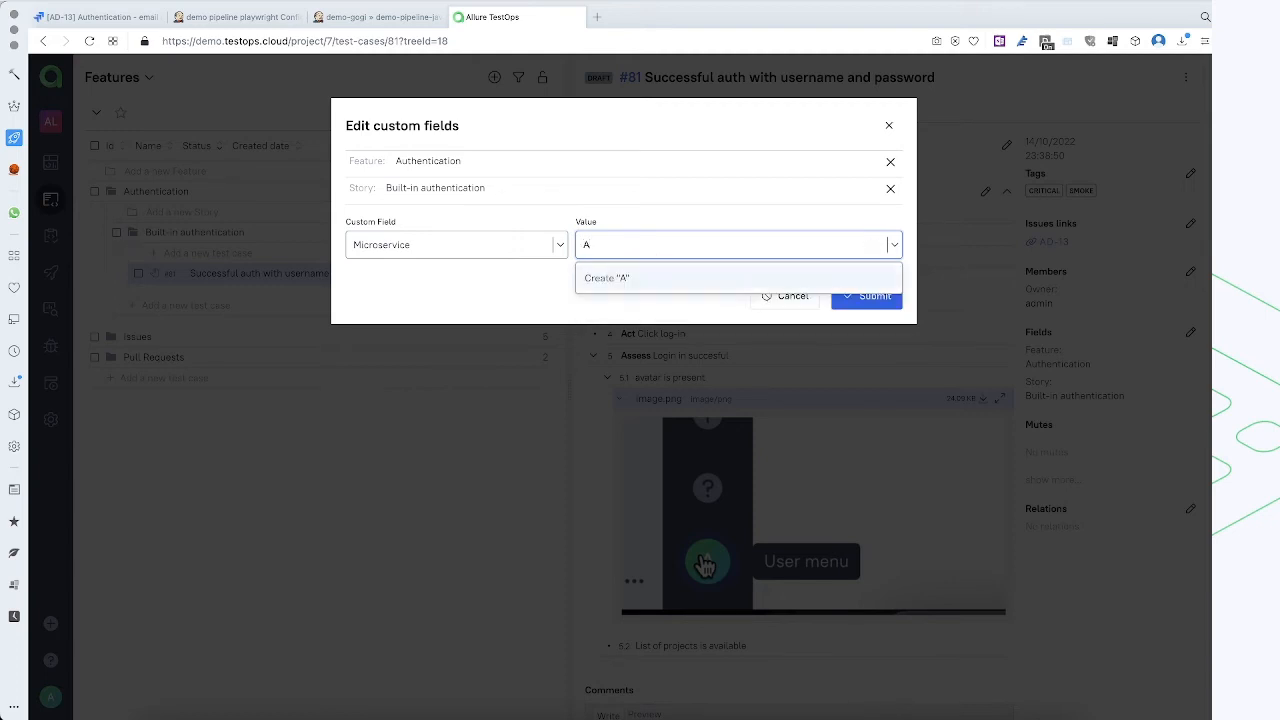
text(uthentication)
click(651, 278)
click(873, 318)
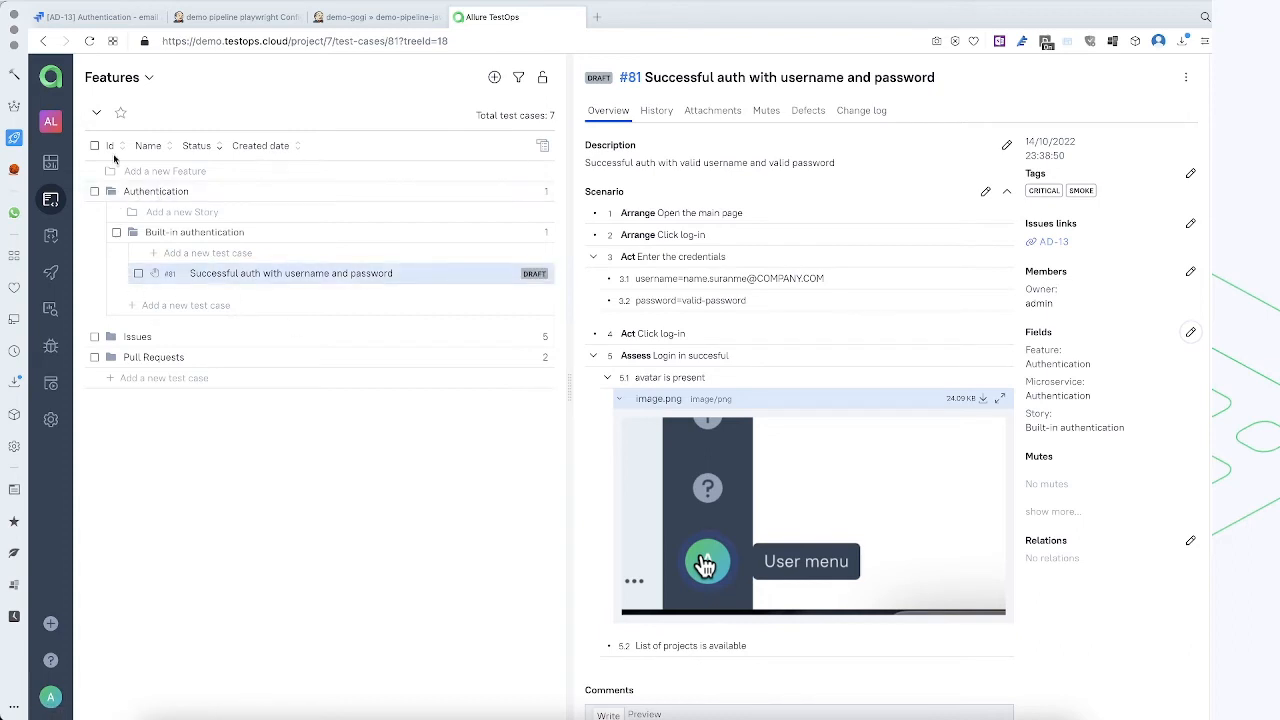
Show the test case tree by Microservice and expand the Billing and Authentication groups to check their test cases
click(140, 88)
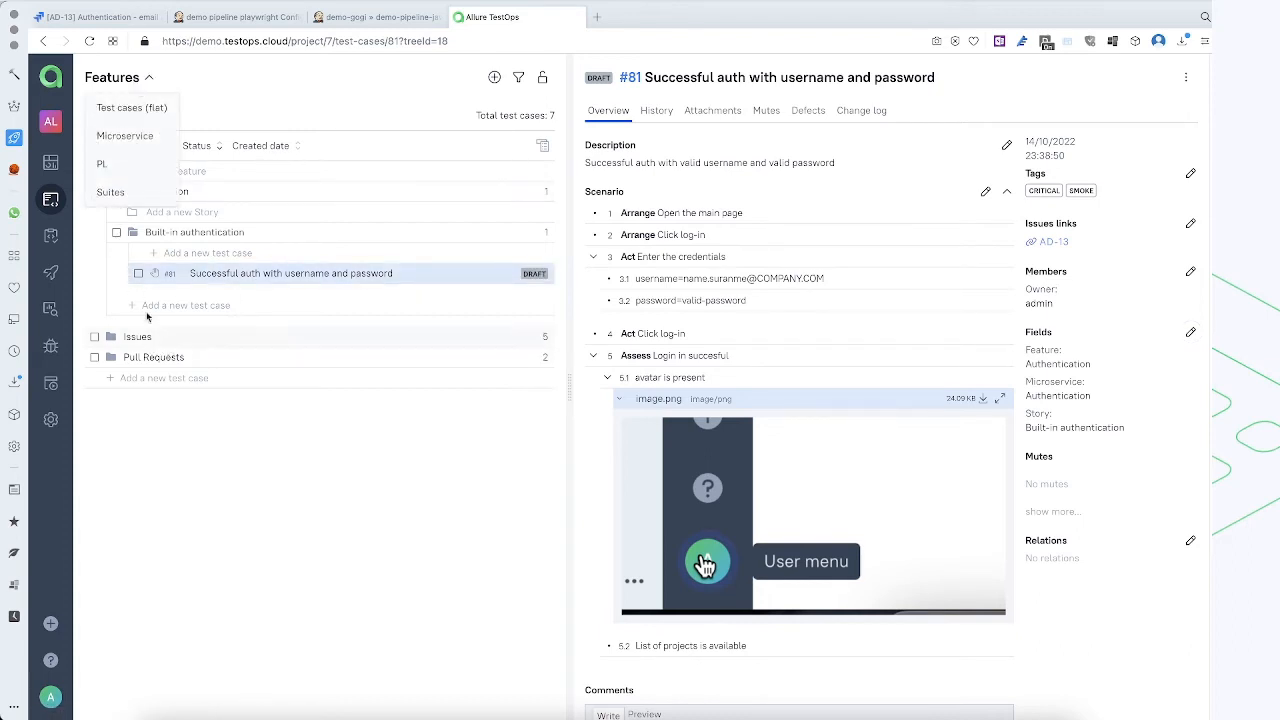
click(133, 137)
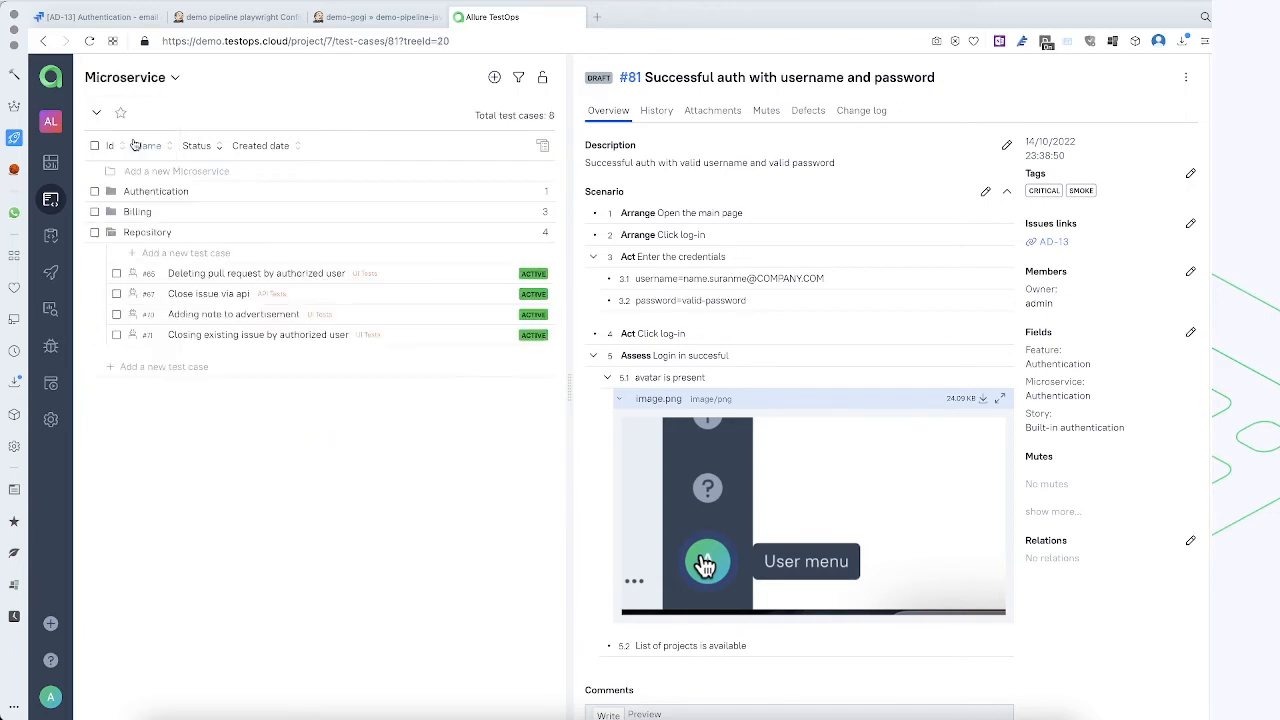
click(145, 213)
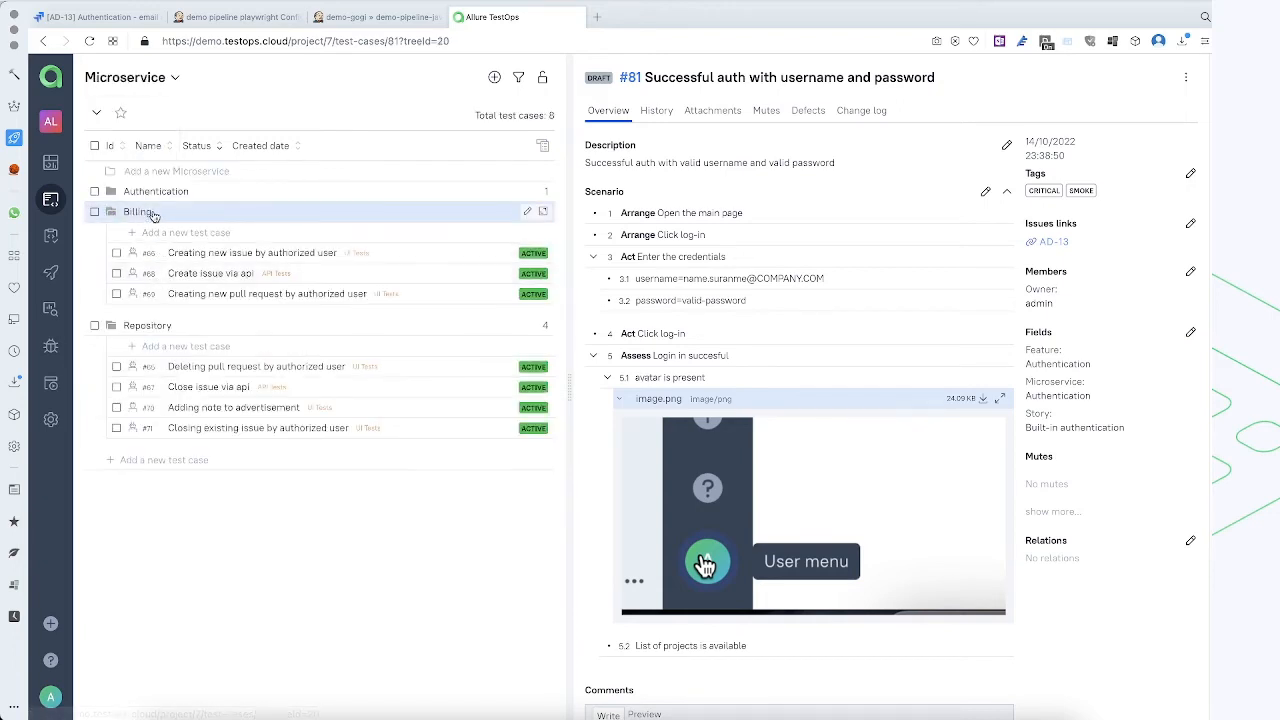
click(157, 192)
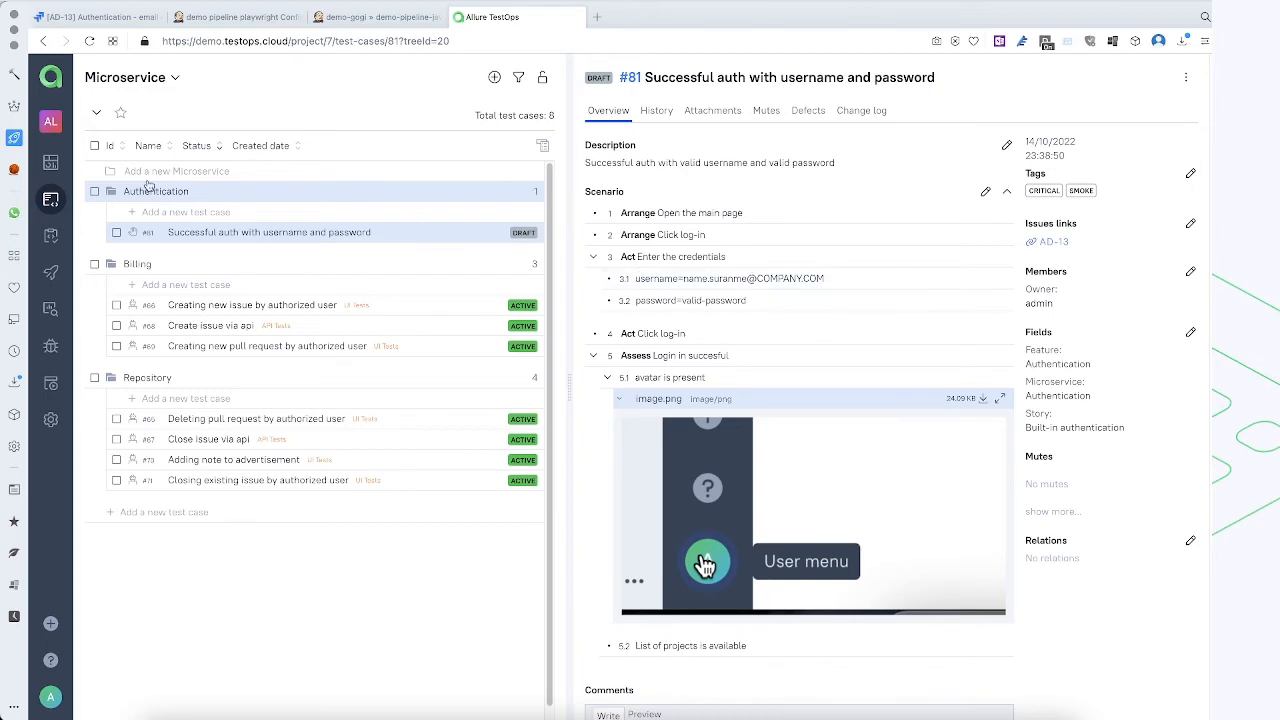
Return the test case tree to the Features view and set the authentication test case's status to Review
click(165, 78)
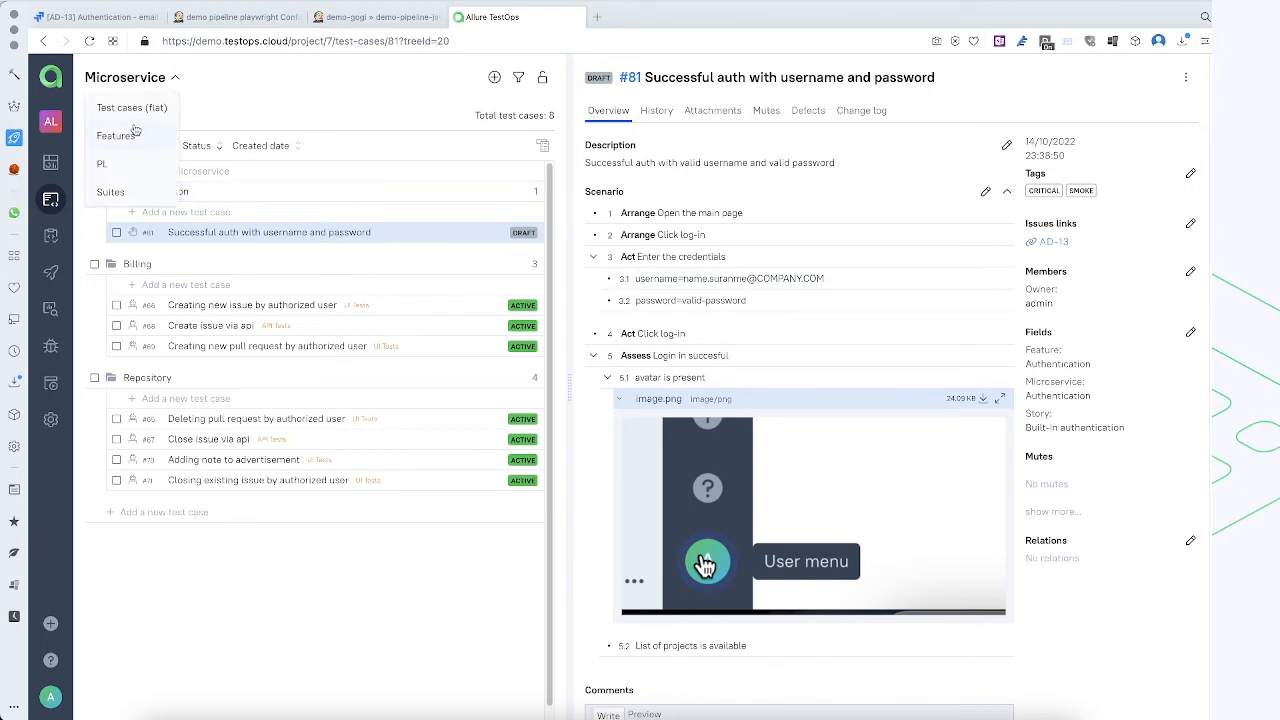
click(130, 135)
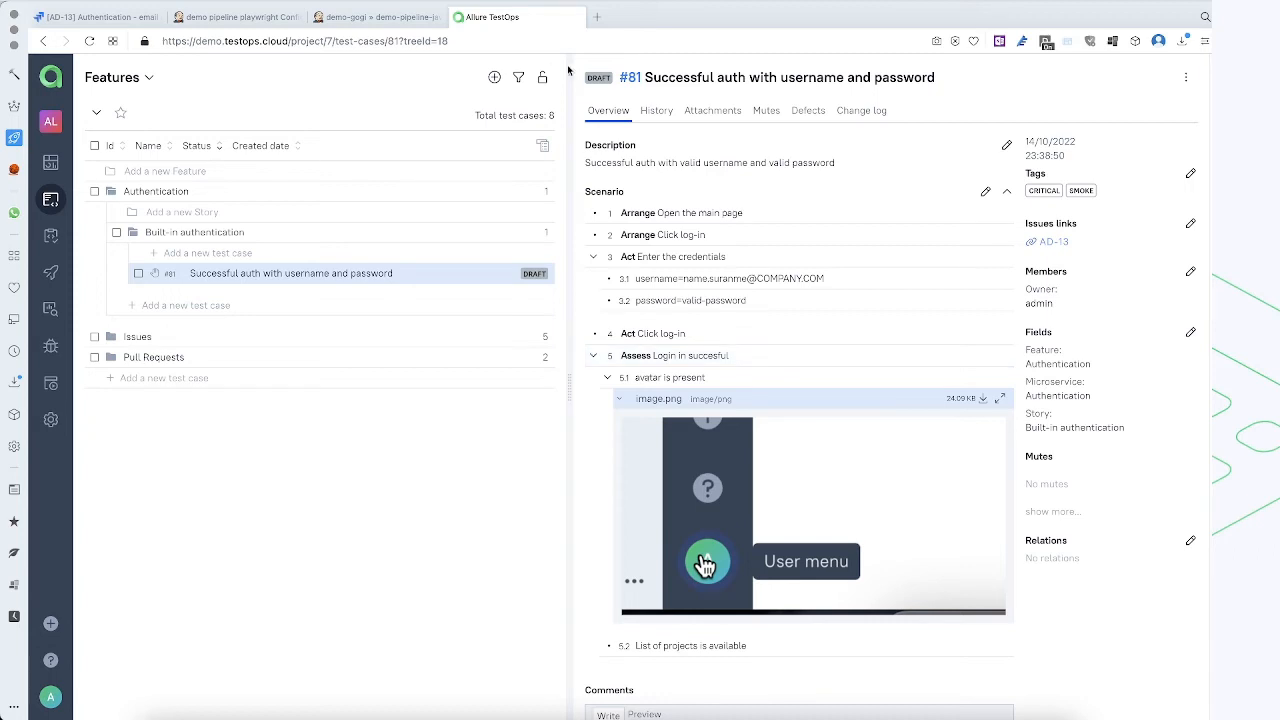
click(596, 80)
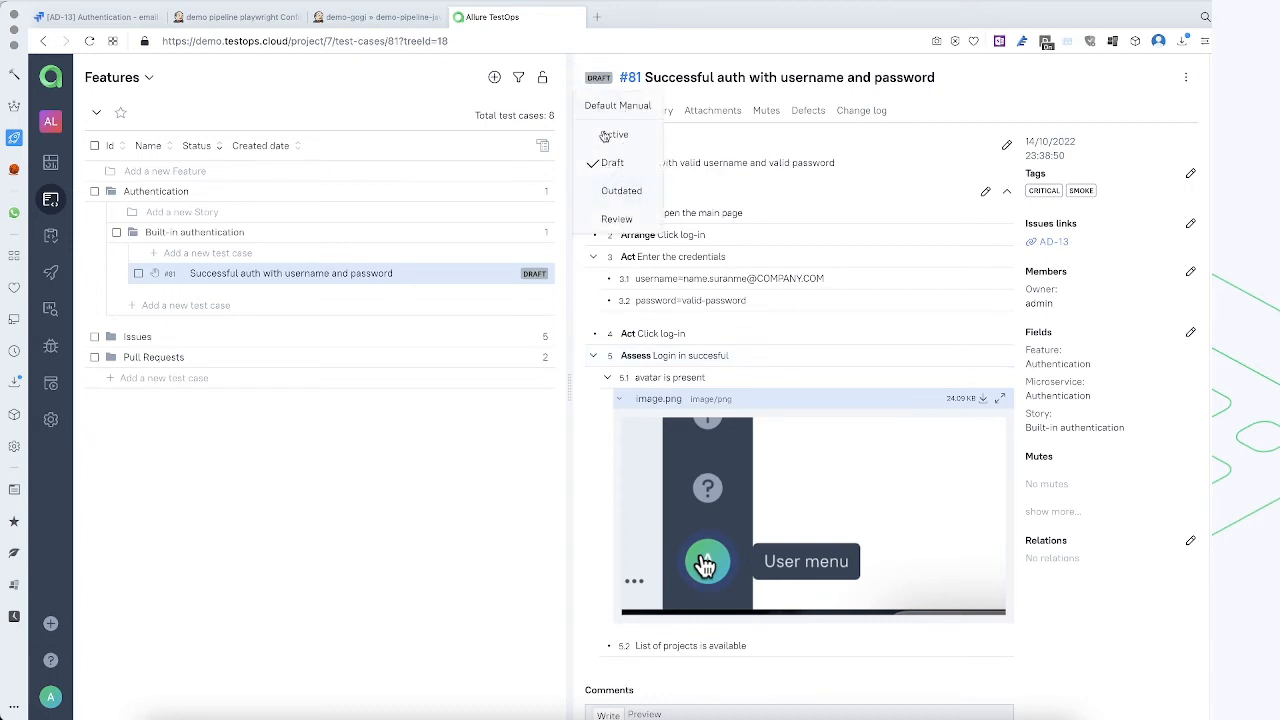
click(631, 220)
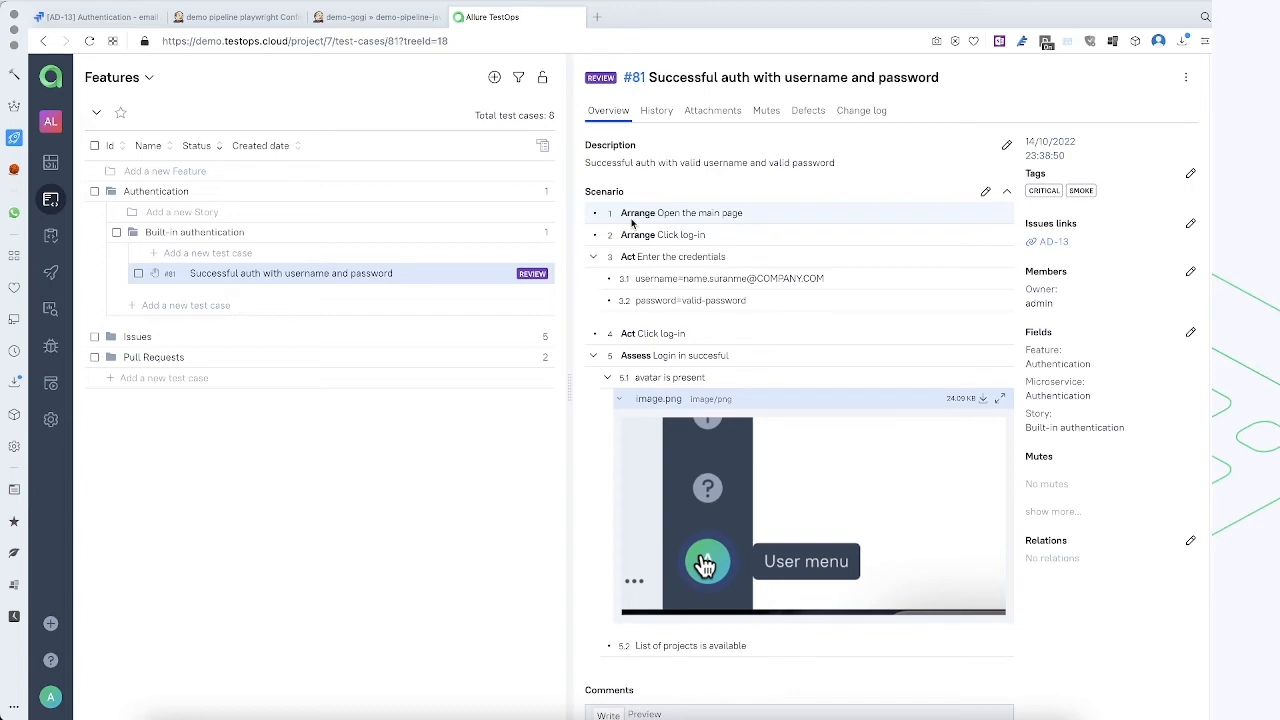
Start a new test case filter and limit the tree to test cases with the Review status
click(523, 78)
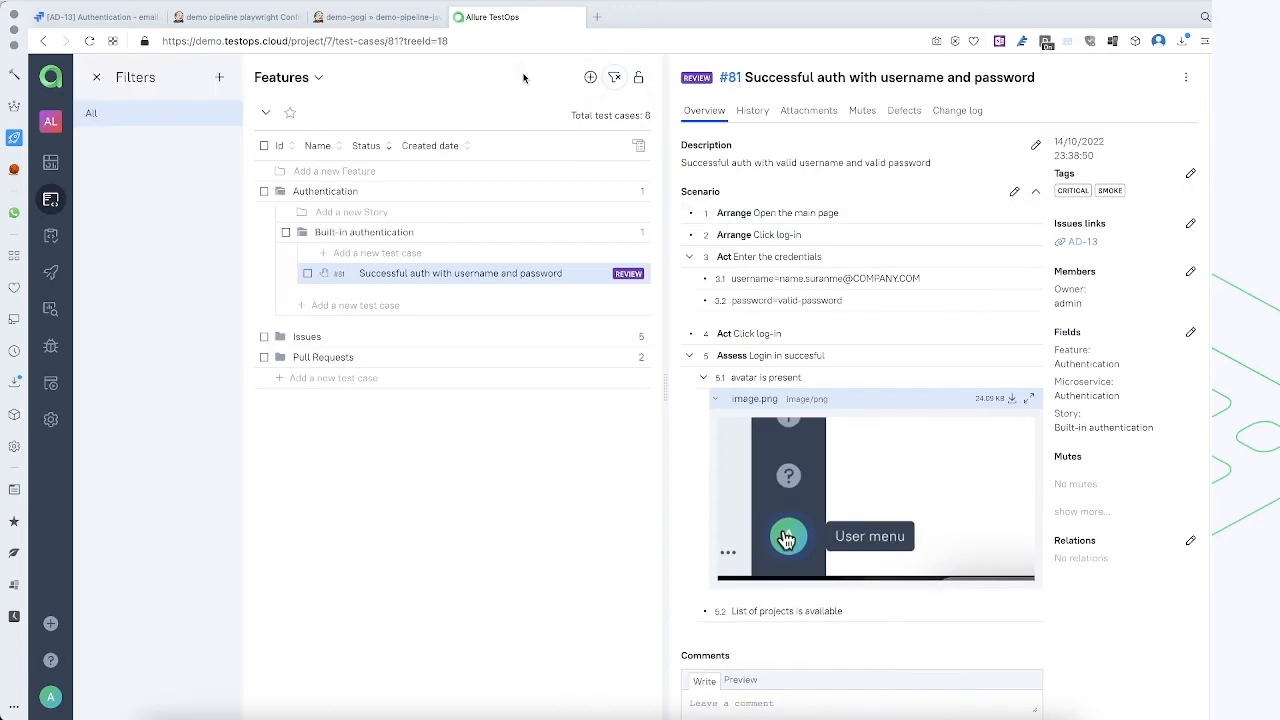
click(219, 78)
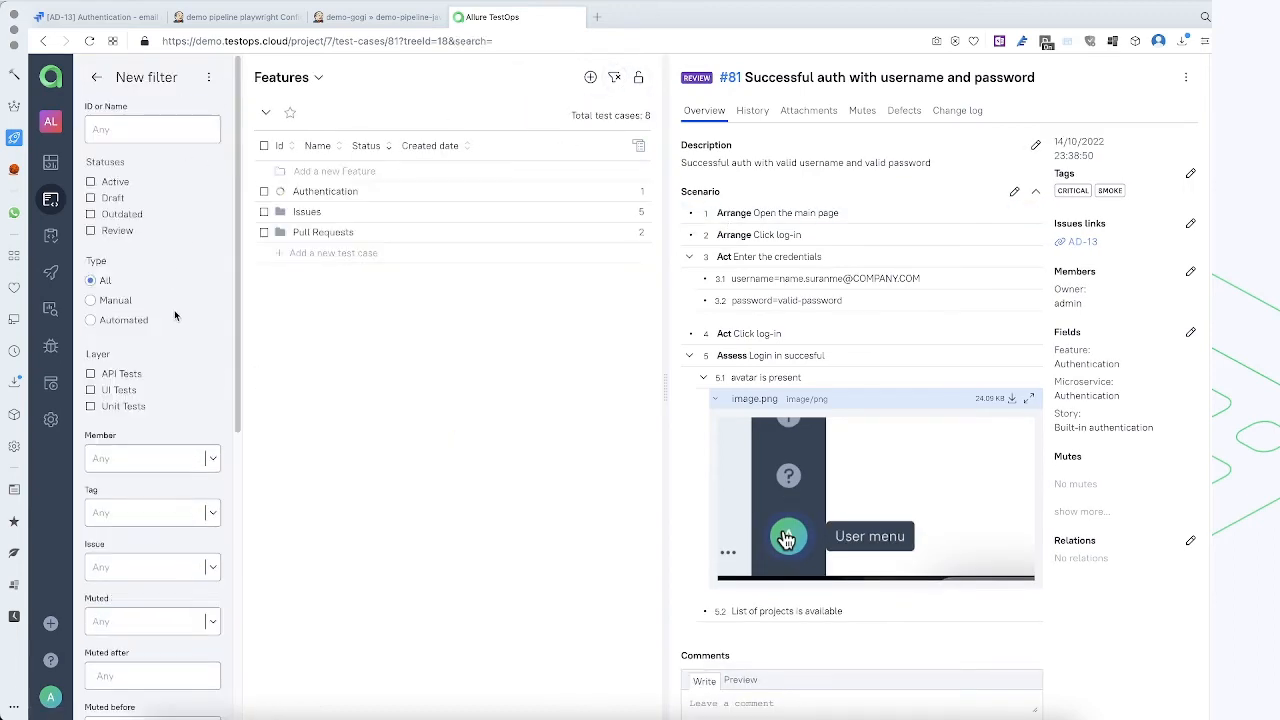
scroll(175, 316, down, 1)
scroll(175, 316, down, 2)
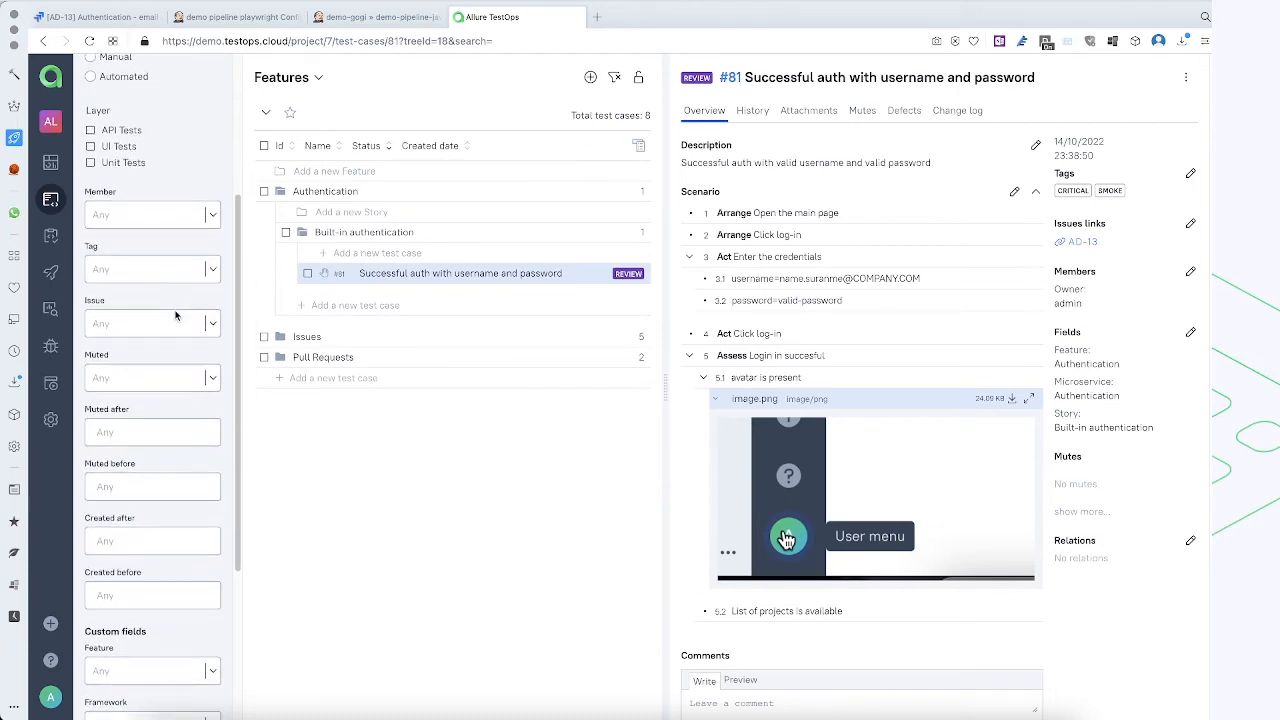
scroll(175, 316, up, 2)
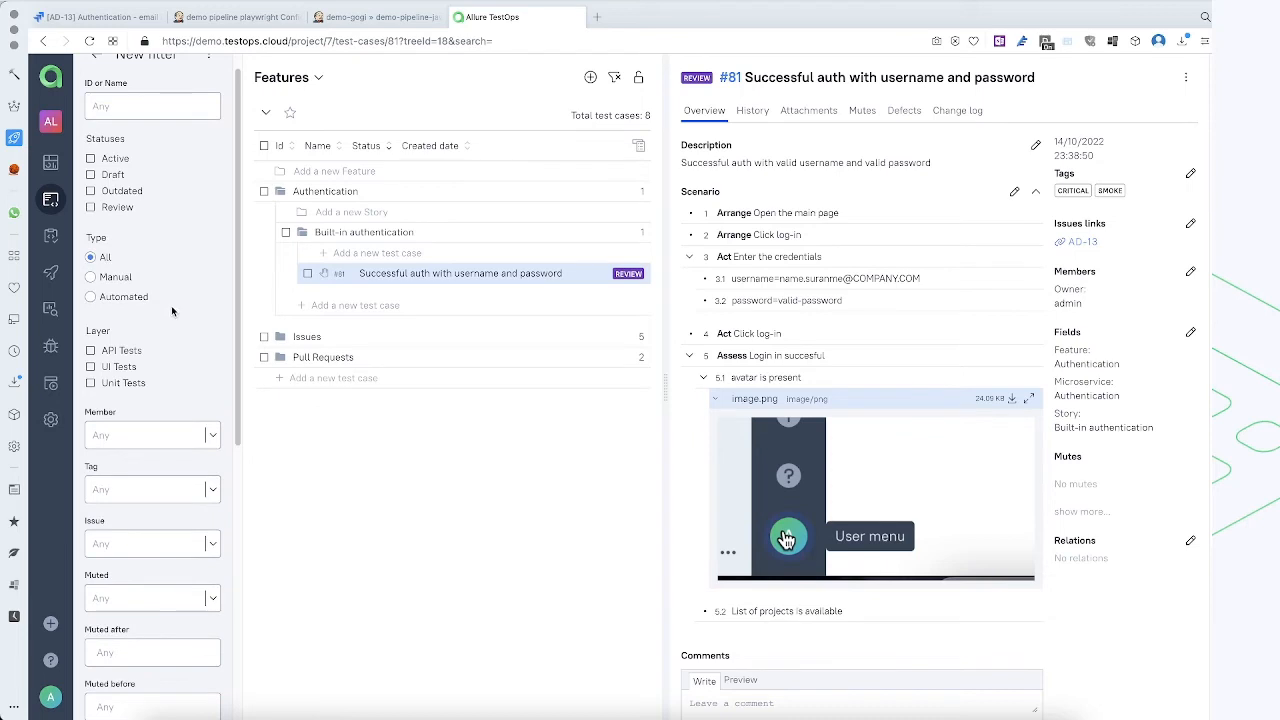
click(91, 208)
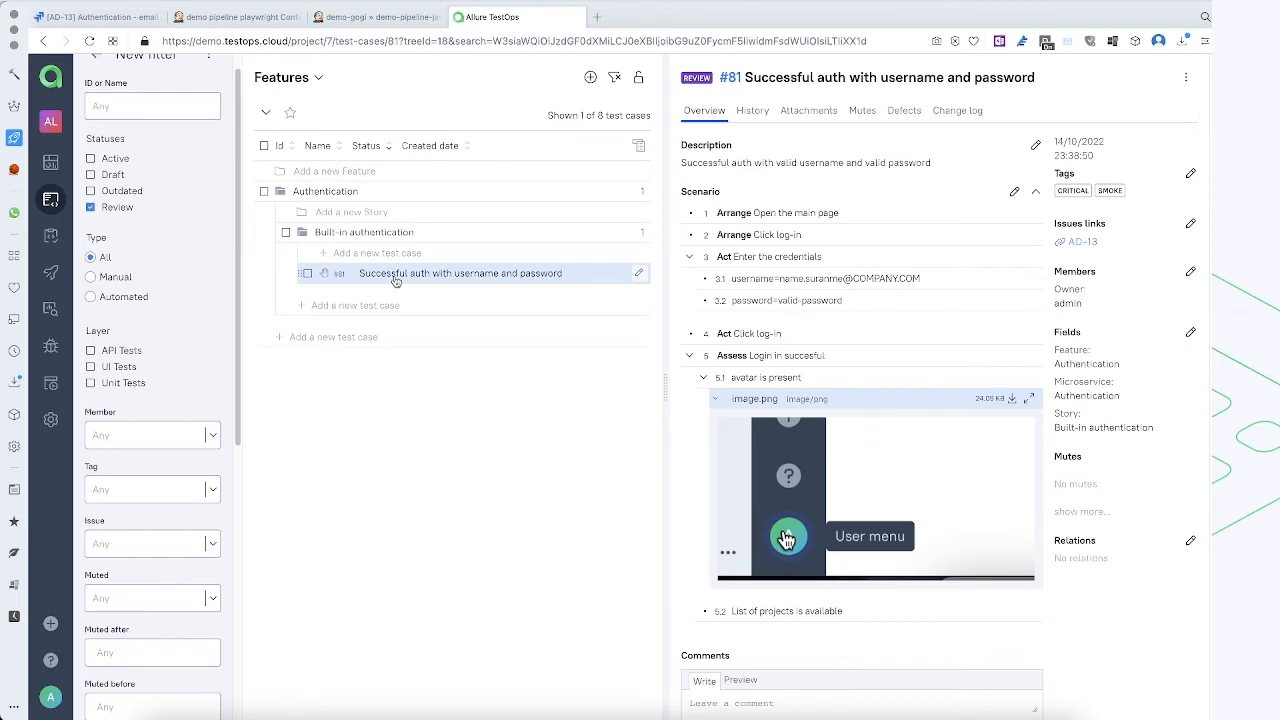
Read through the authentication test case's scenario and set its status to Active
scroll(716, 322, down, 3)
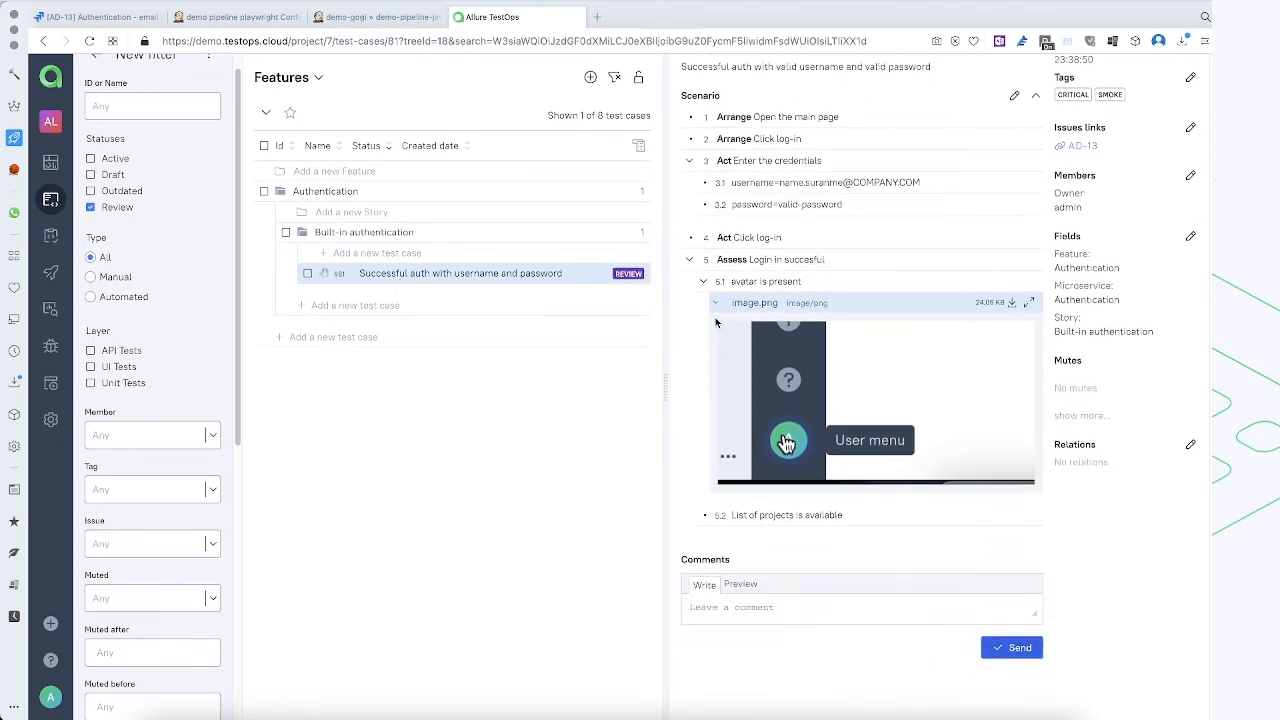
scroll(716, 322, up, 3)
scroll(716, 322, down, 3)
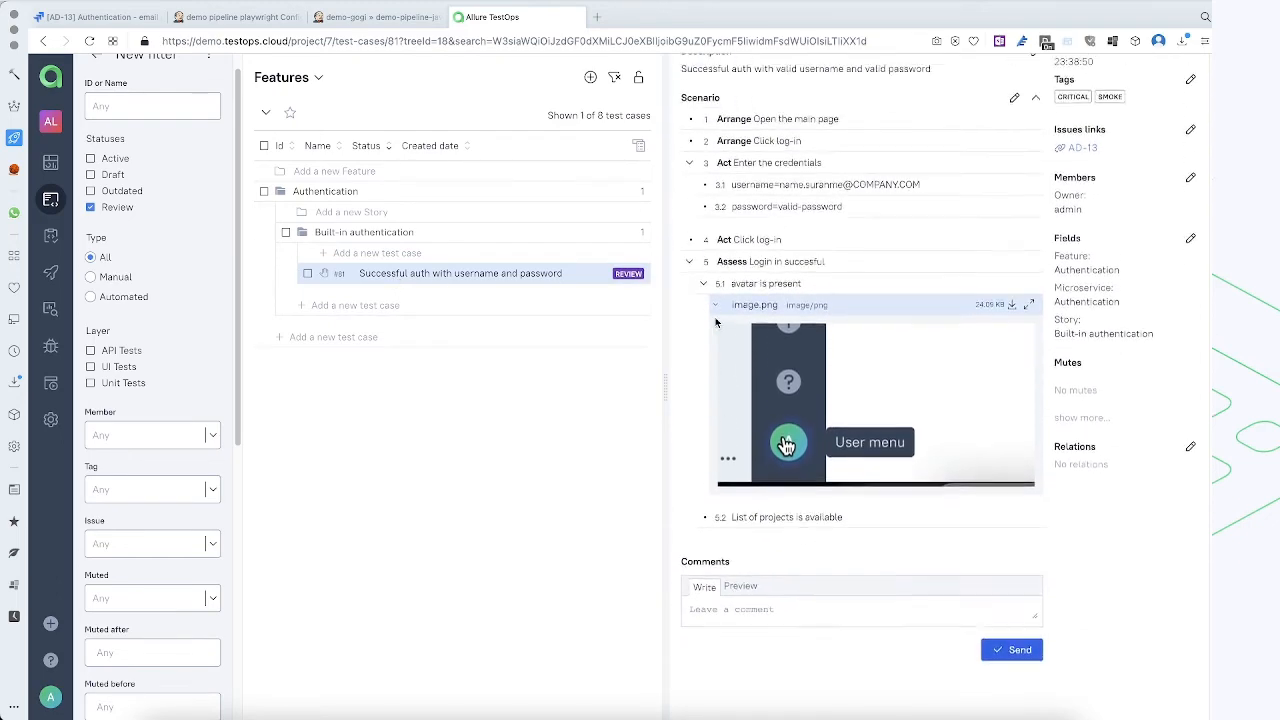
scroll(716, 322, up, 3)
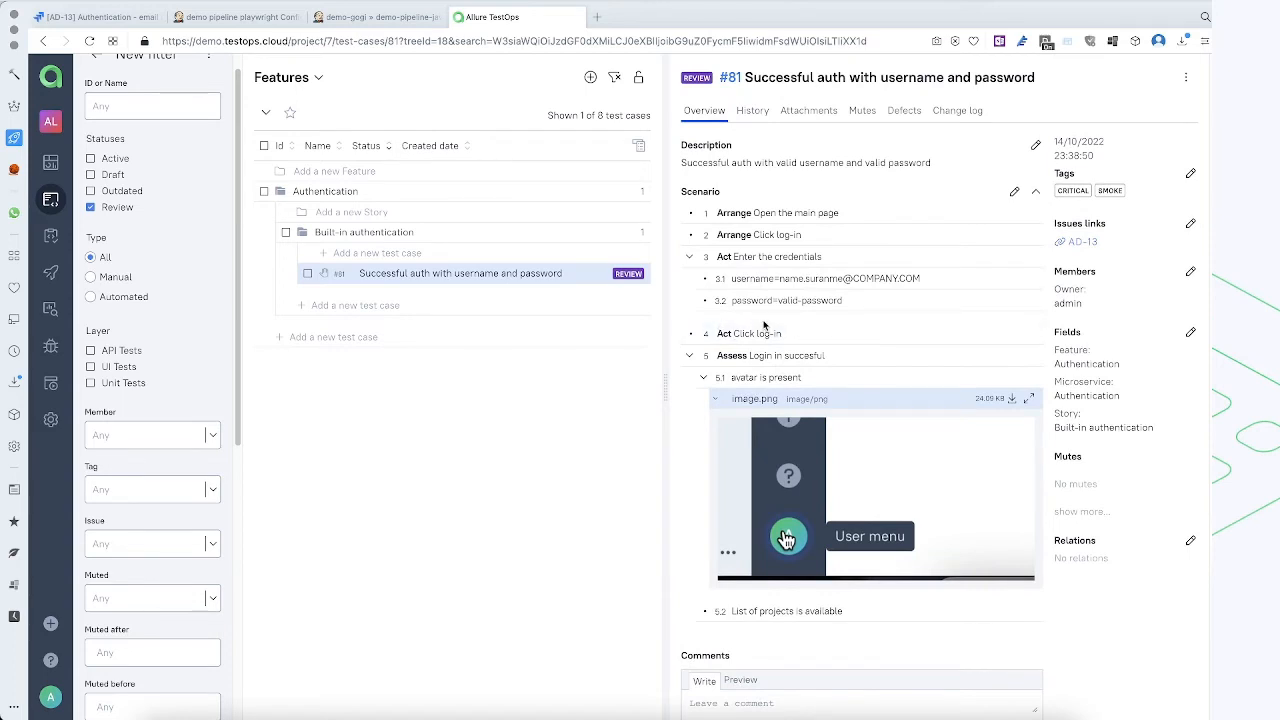
scroll(721, 326, down, 2)
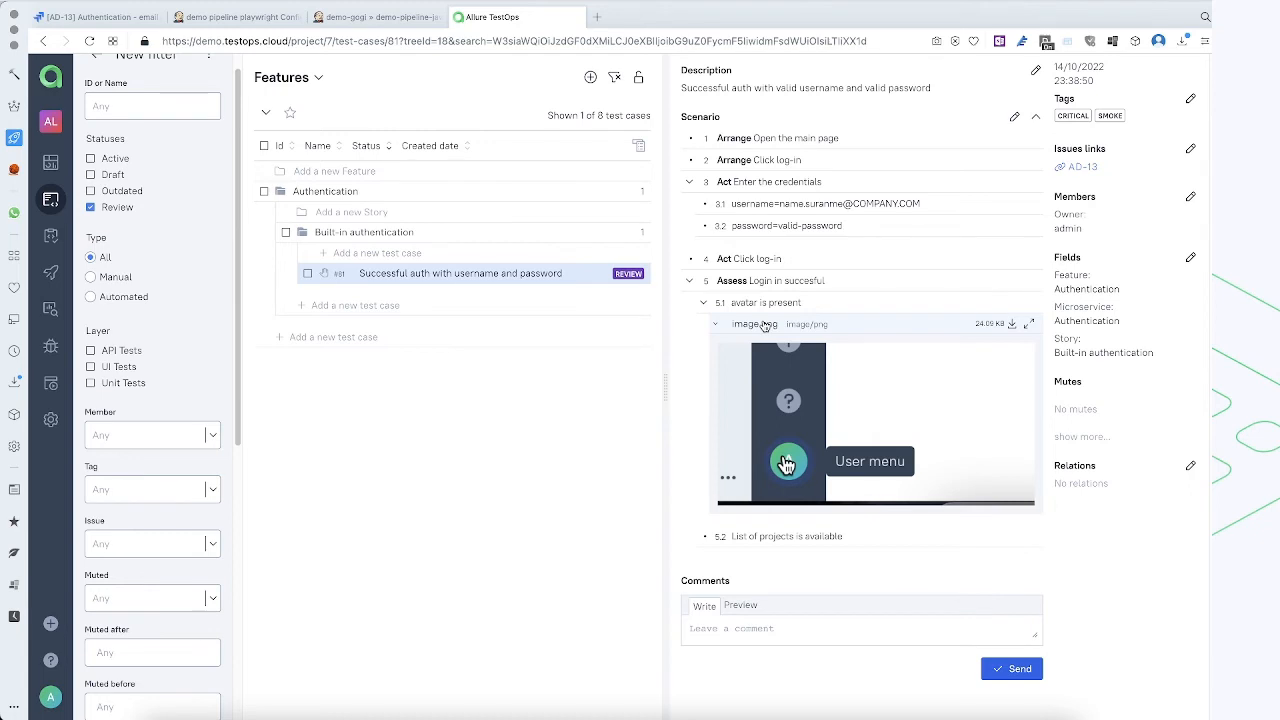
scroll(765, 326, up, 1)
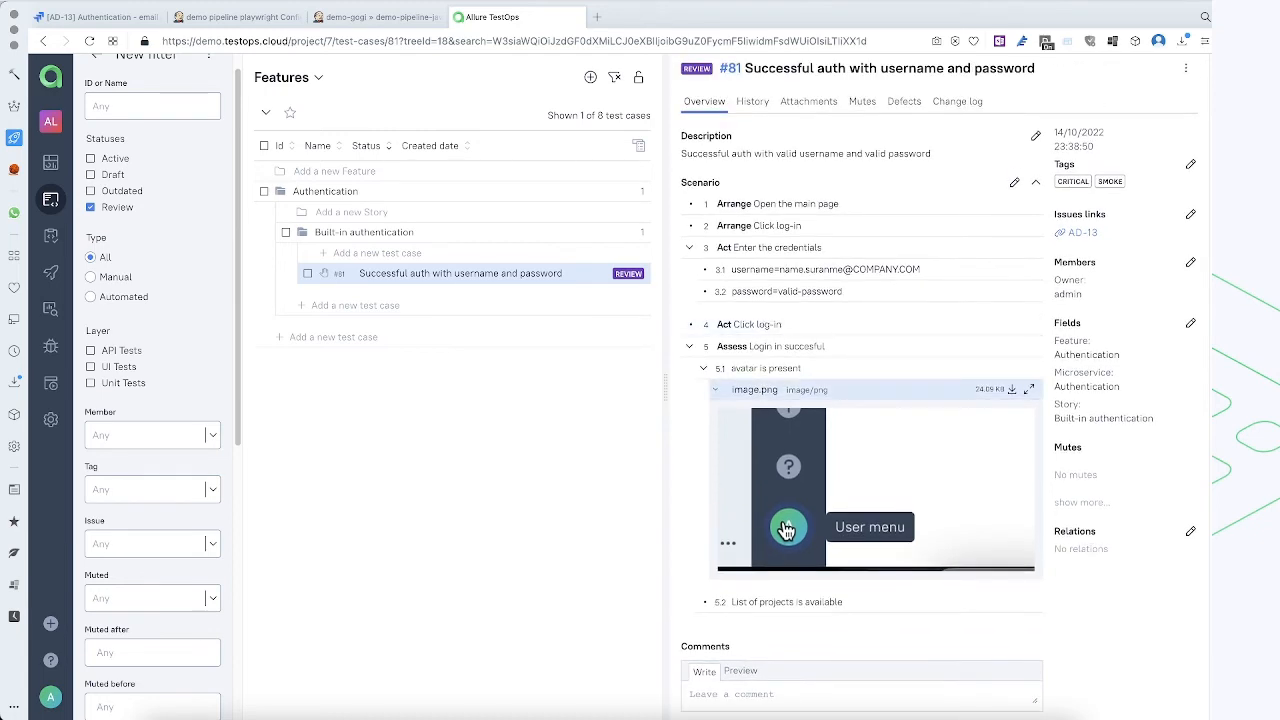
click(696, 68)
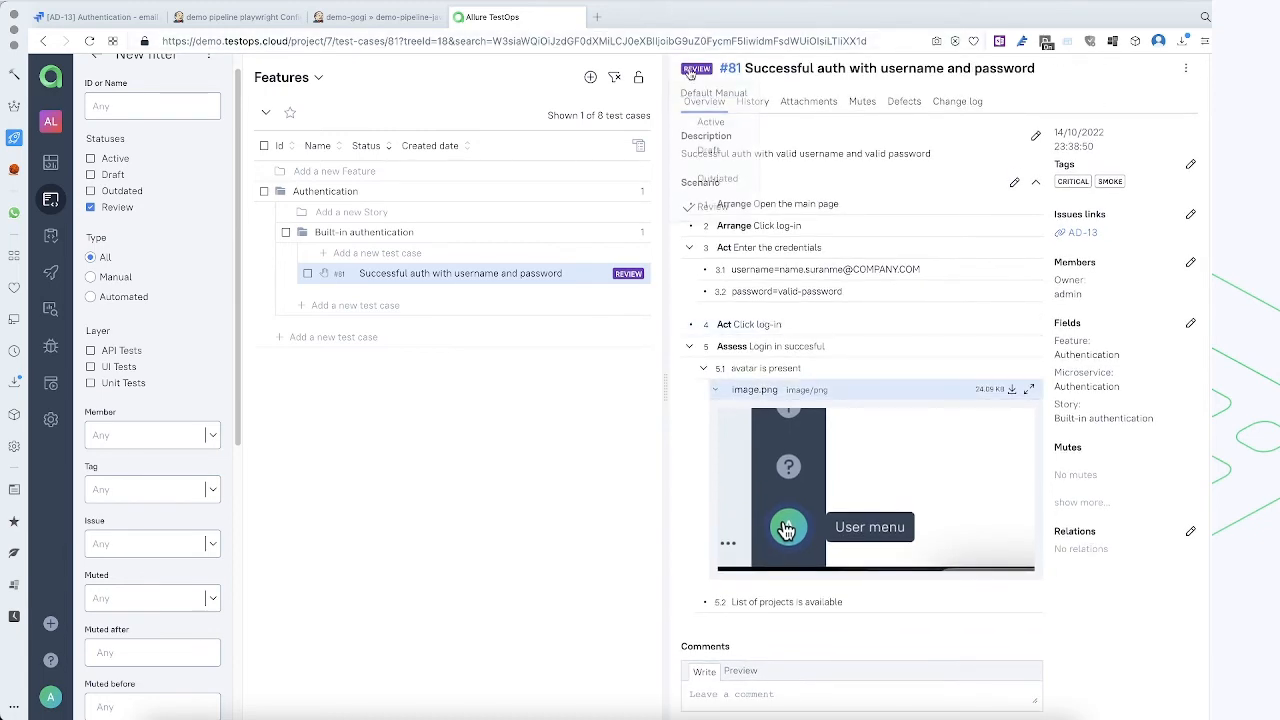
click(713, 126)
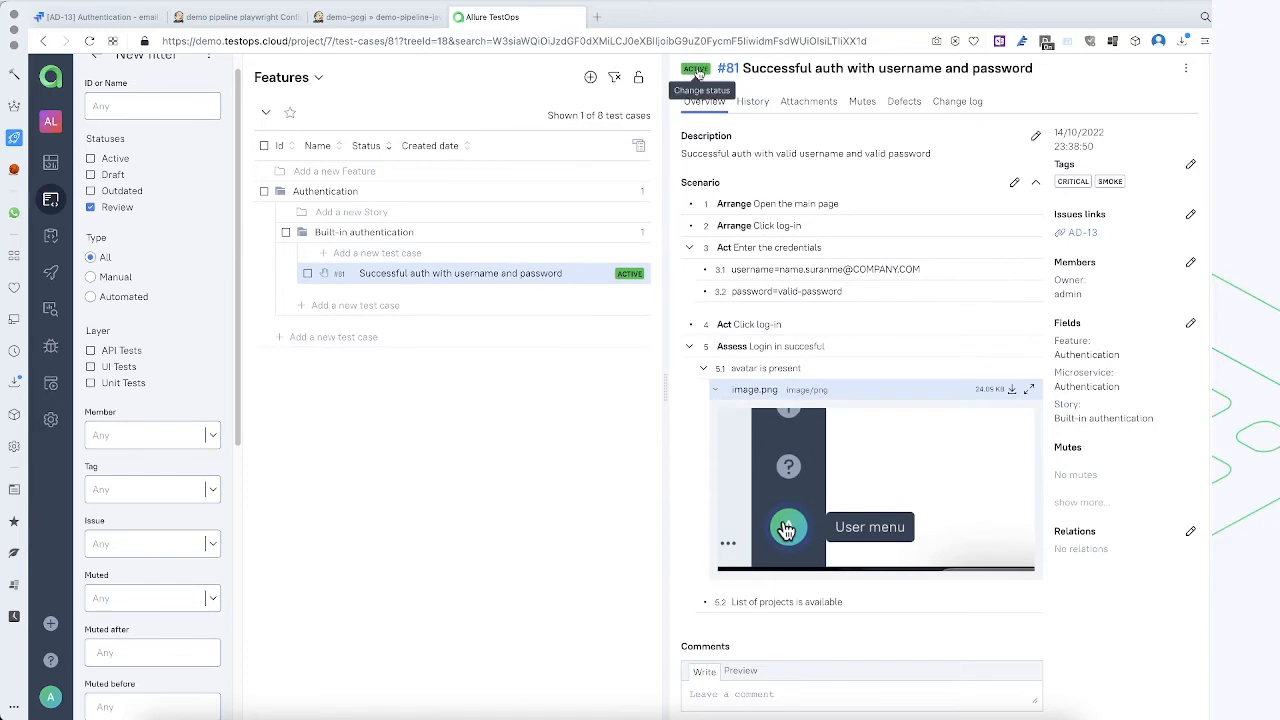
Discard the Review status filter and close the filters pane to show all test cases in the tree
scroll(128, 180, up, 1)
click(96, 77)
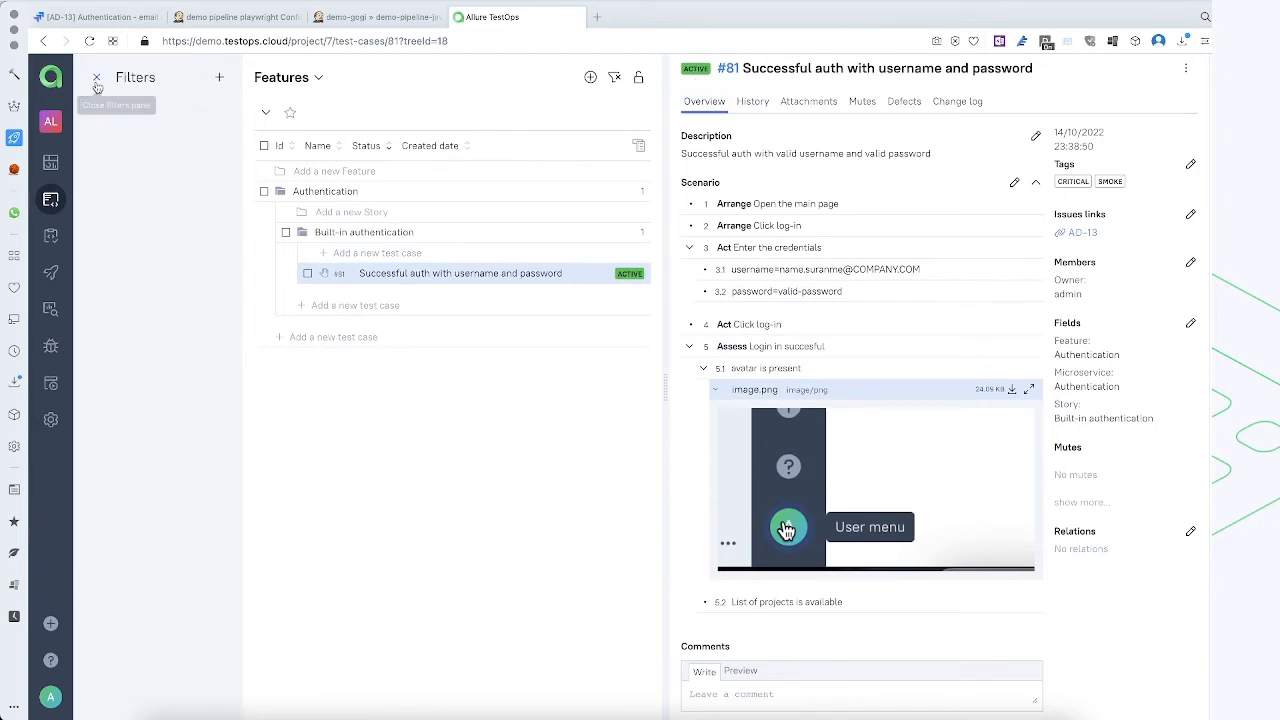
click(98, 80)
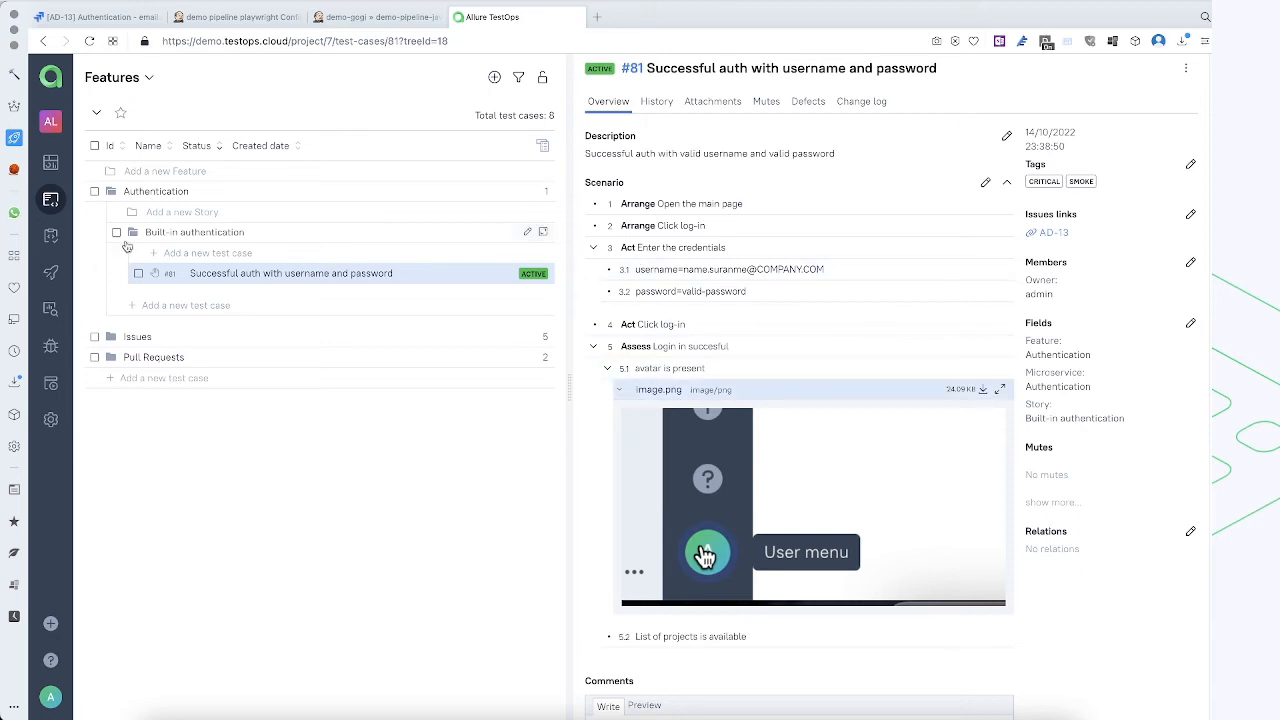
Select the whole Authentication feature in the tree and start a bulk run of its test cases
click(95, 192)
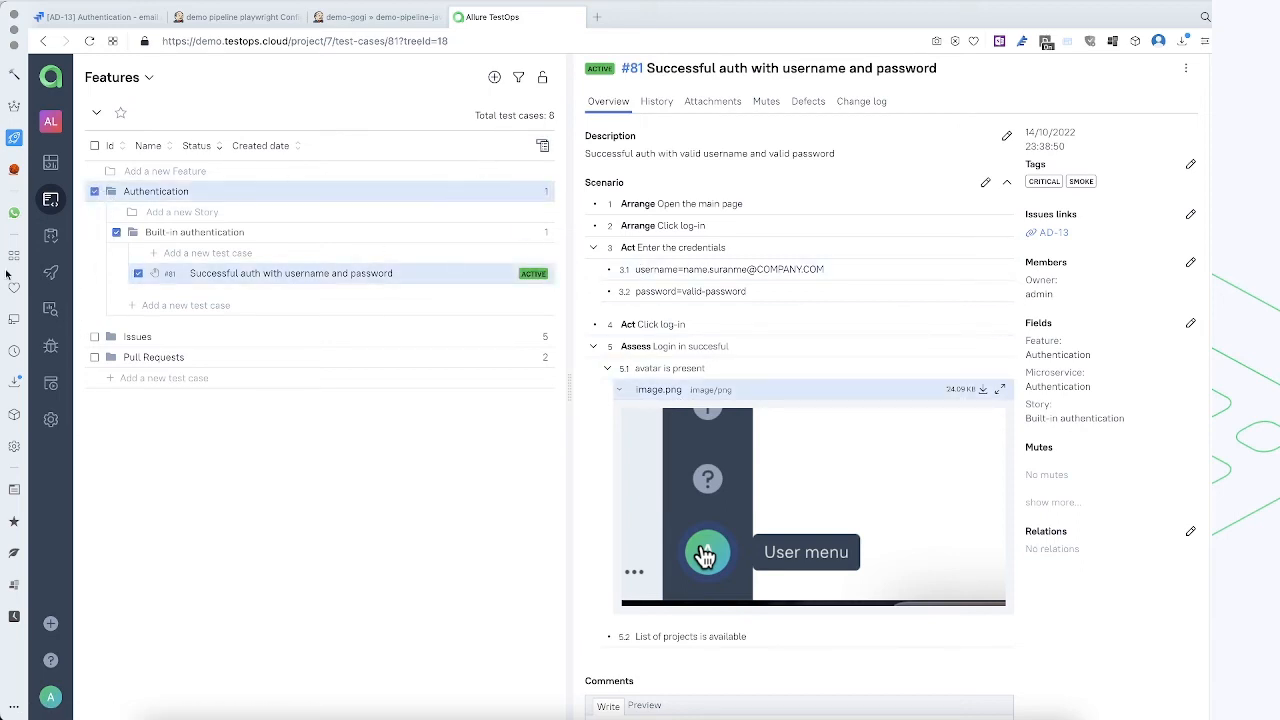
click(543, 146)
click(486, 177)
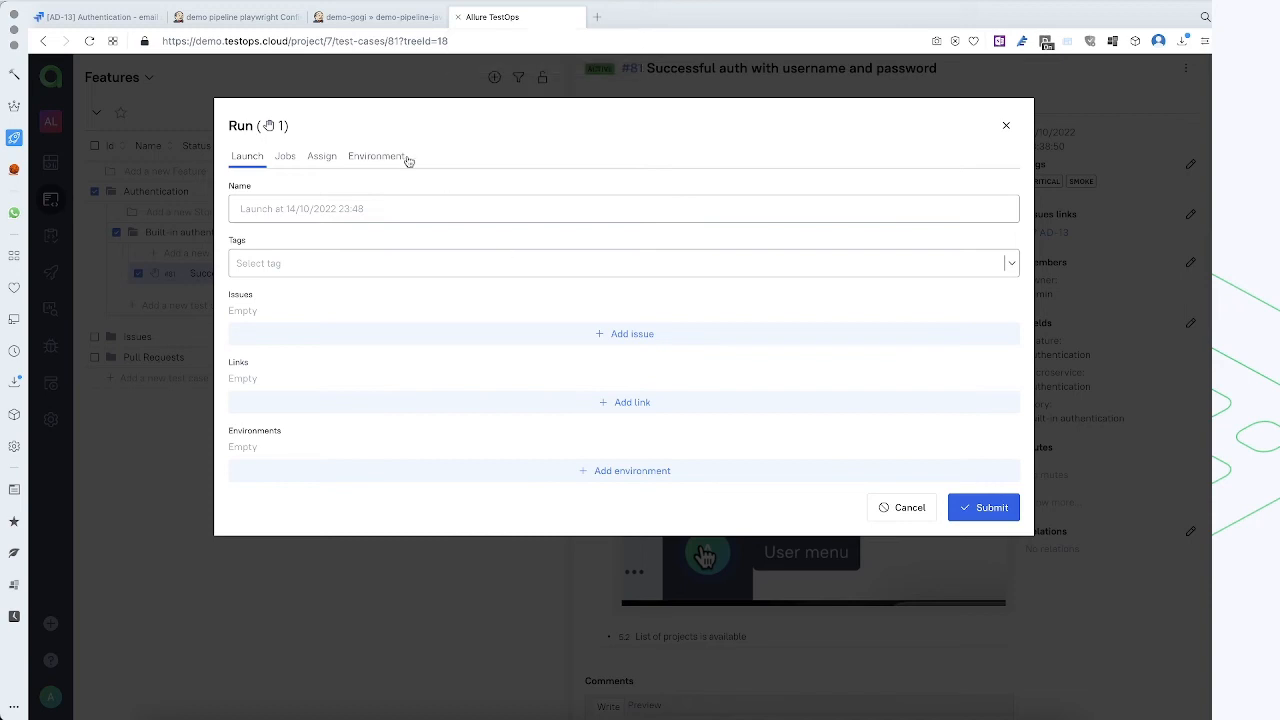
Check the issue in Jira, return to Allure TestOps, add Jira Server issue AD-13 to the launch and submit the run
click(95, 16)
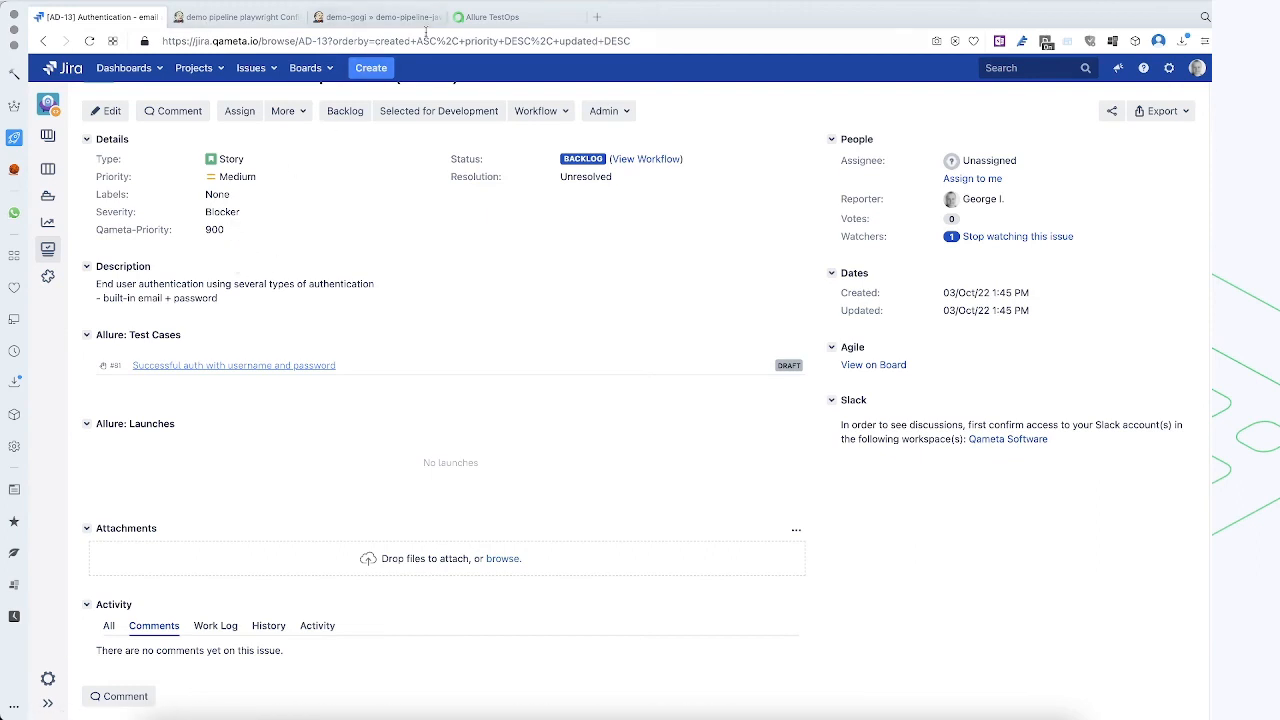
click(524, 22)
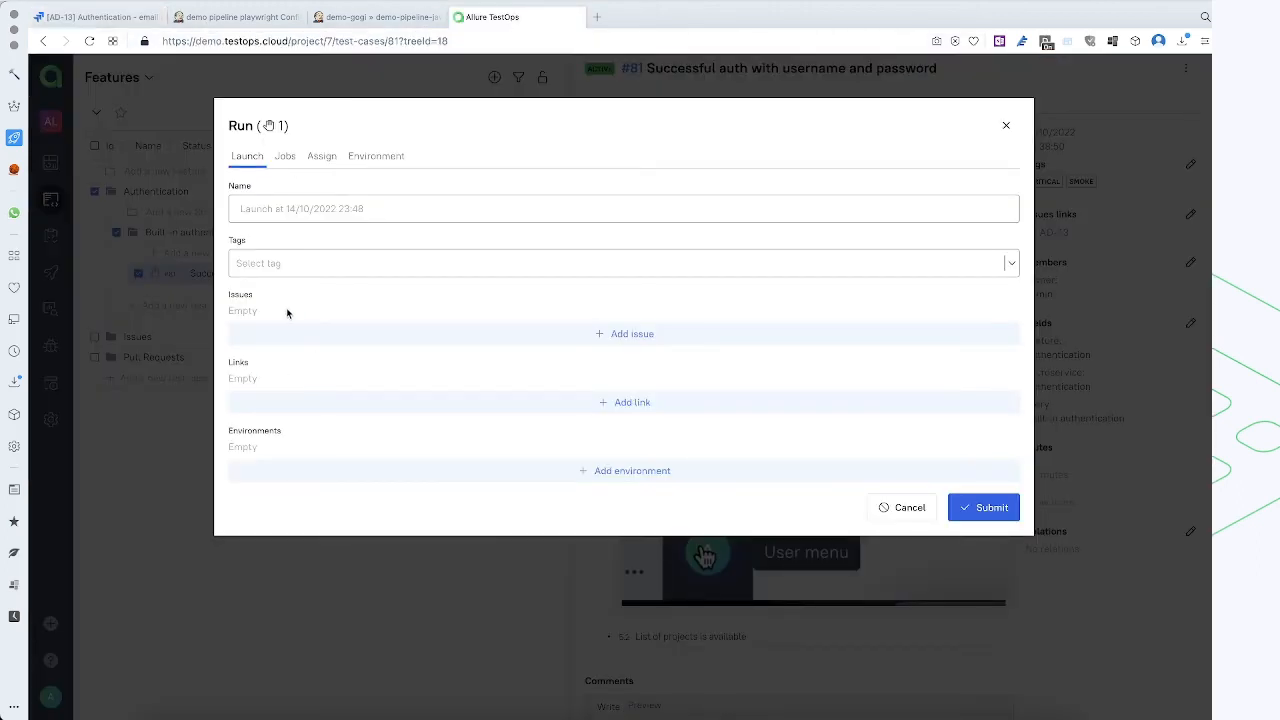
click(486, 336)
click(318, 358)
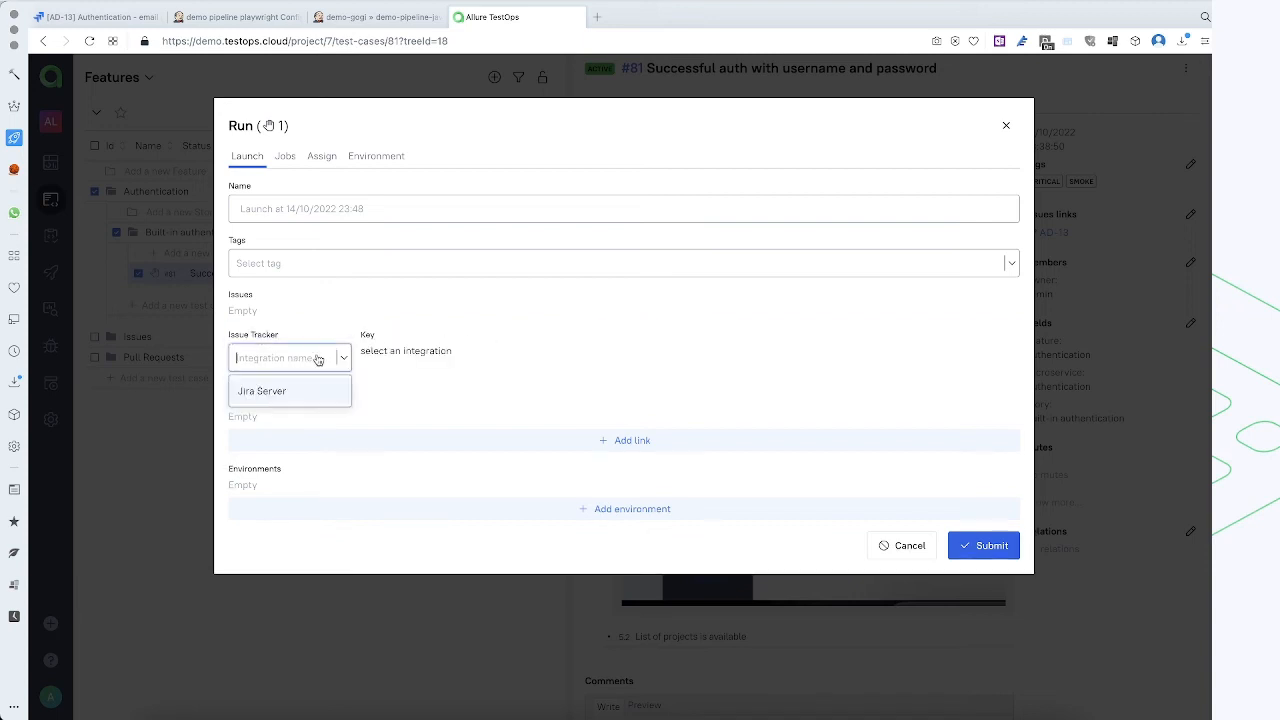
click(286, 391)
click(450, 358)
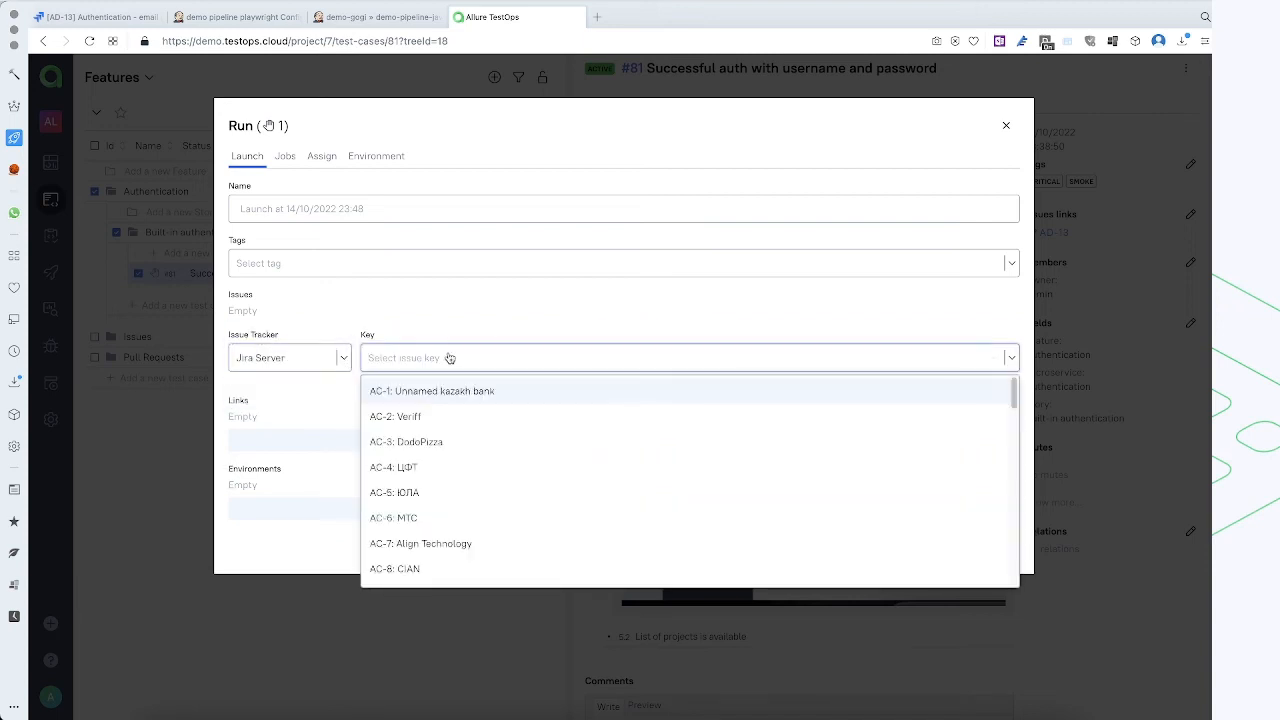
text(AD-13)
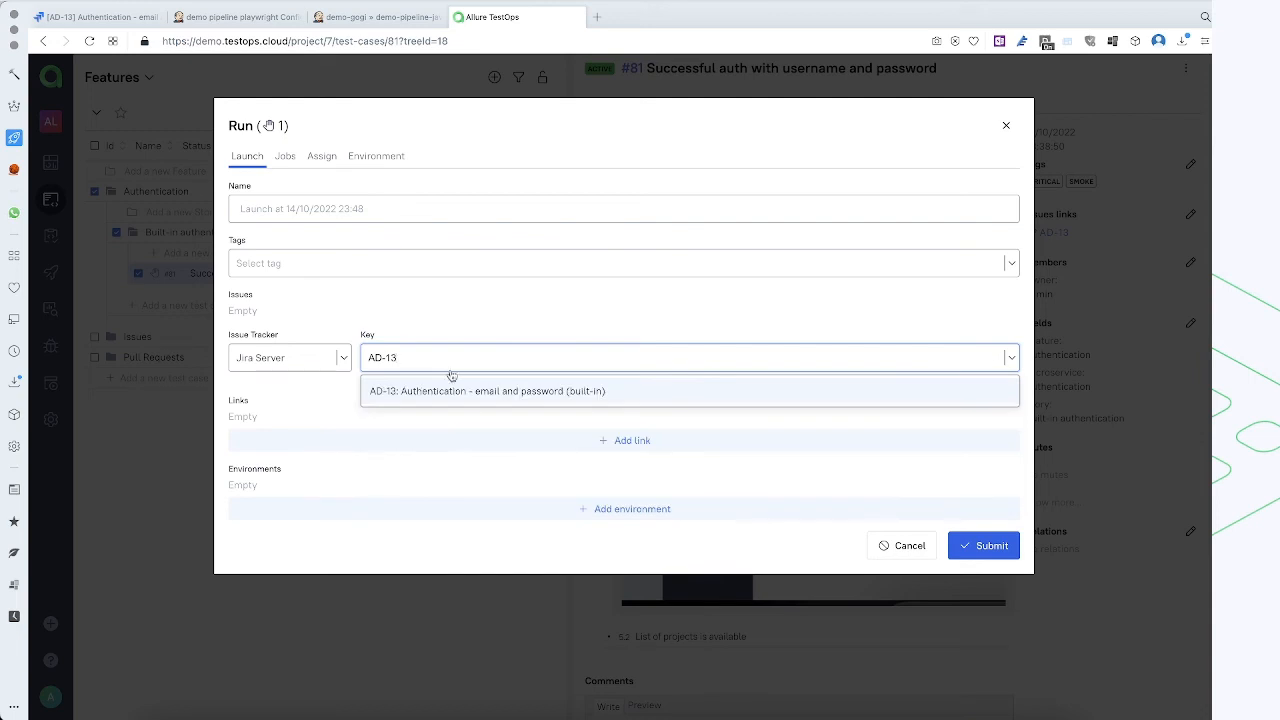
click(449, 390)
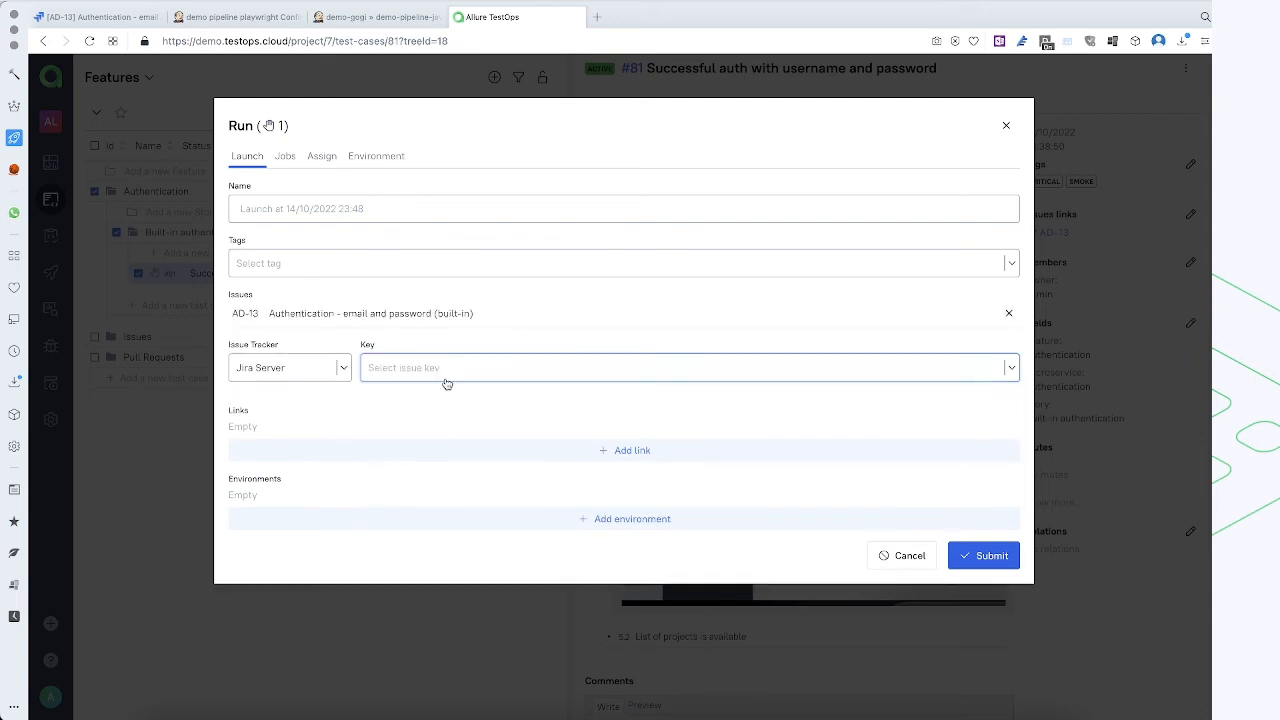
click(992, 556)
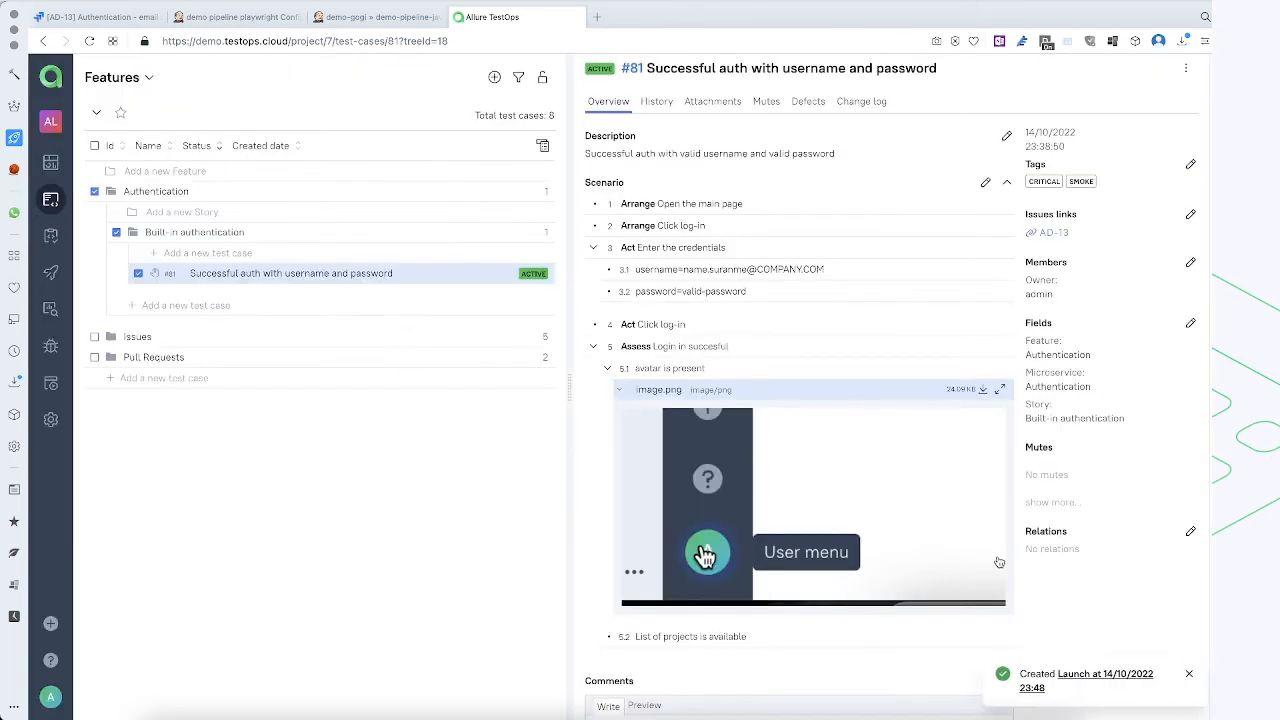
Open the newly created launch, go to the project's launches list and close the launch at 14/10/2022 23:31
click(1108, 676)
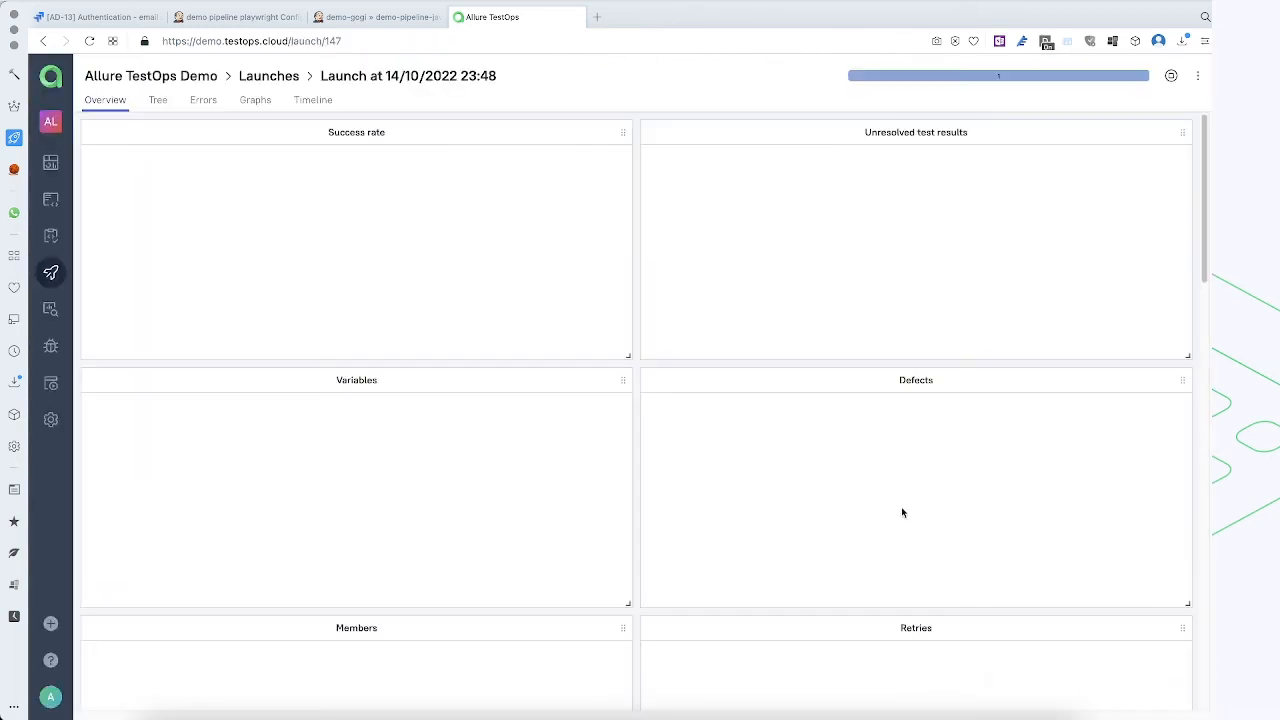
click(51, 272)
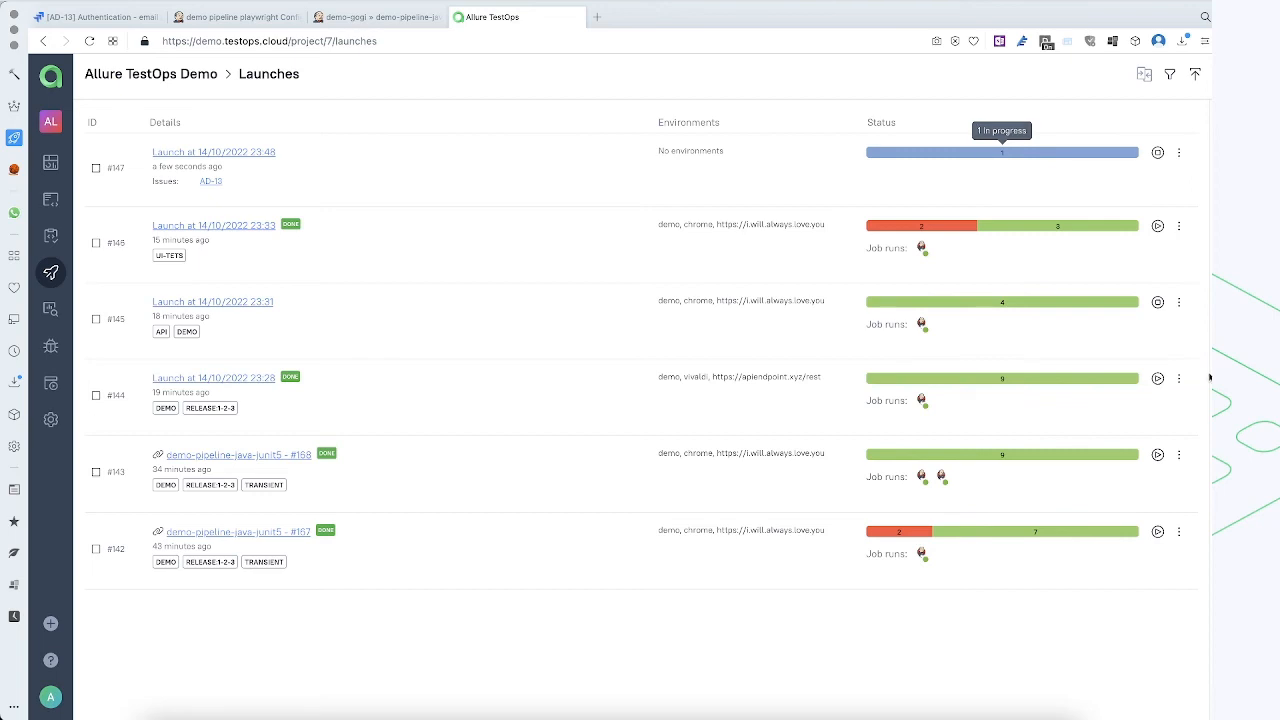
click(1157, 302)
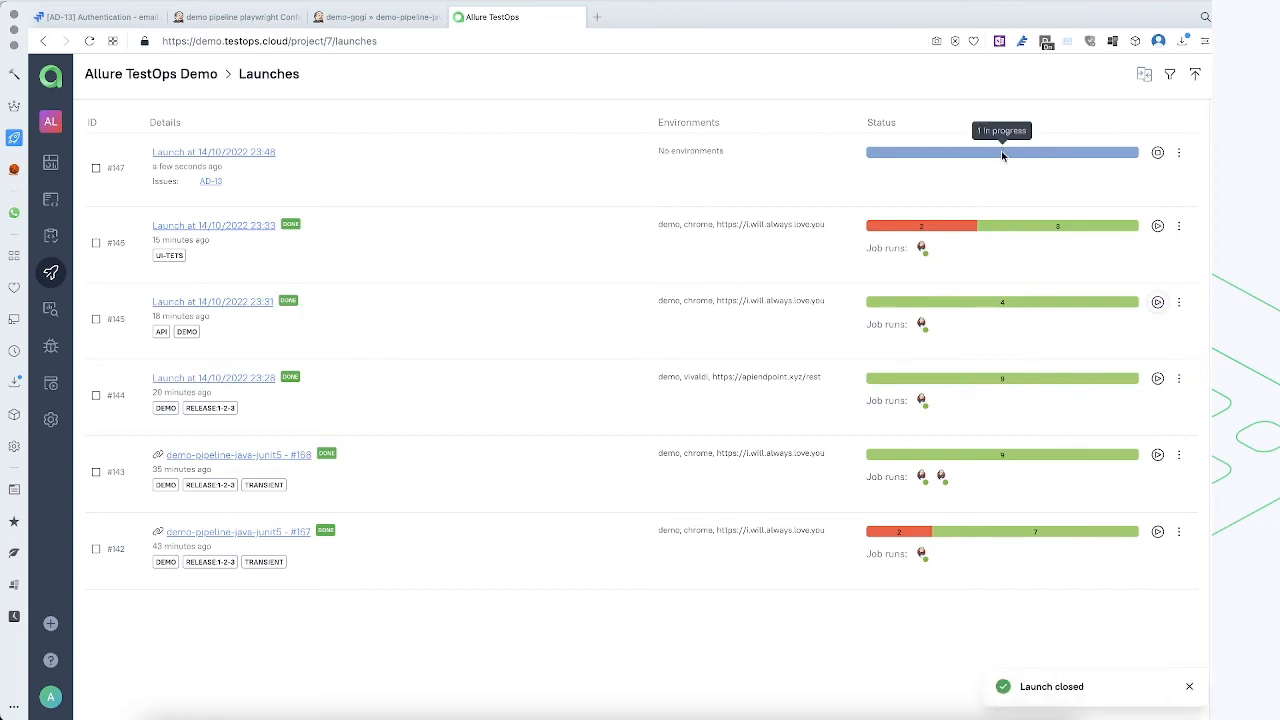
Open the launch at 14/10/2022 23:48 and show the test result "Successful auth with username and password" from its tree
click(214, 152)
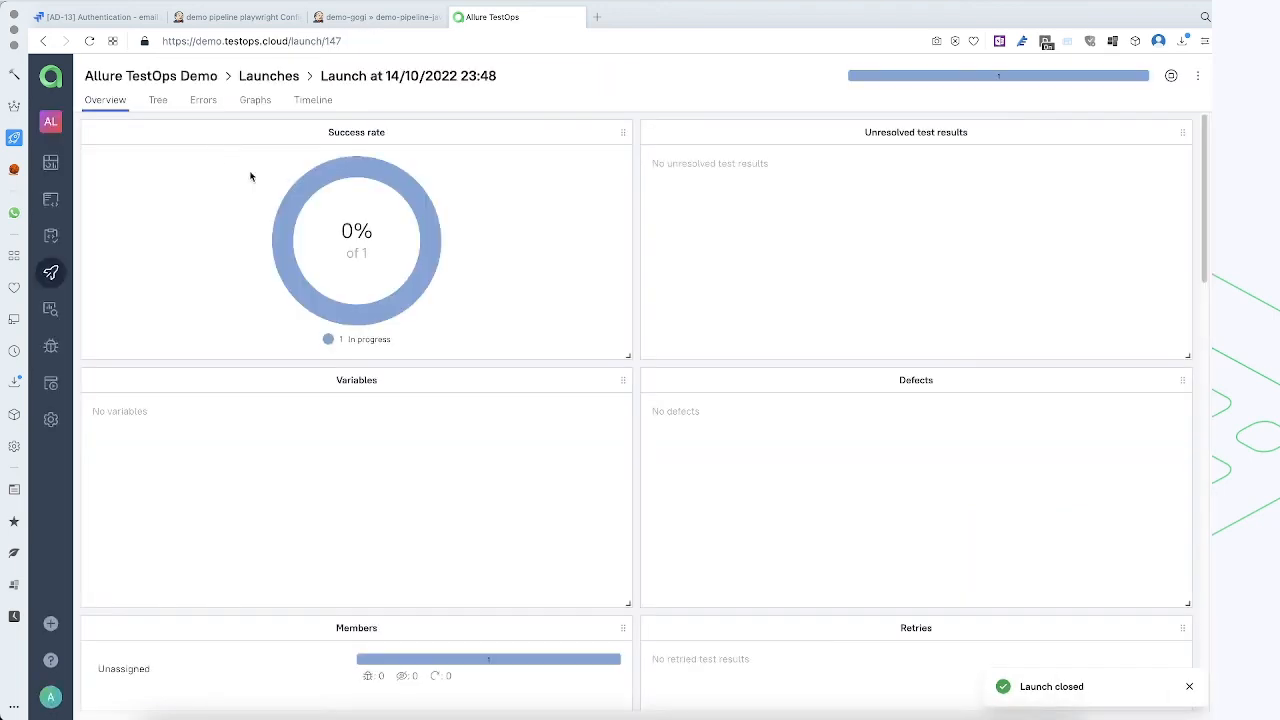
click(157, 102)
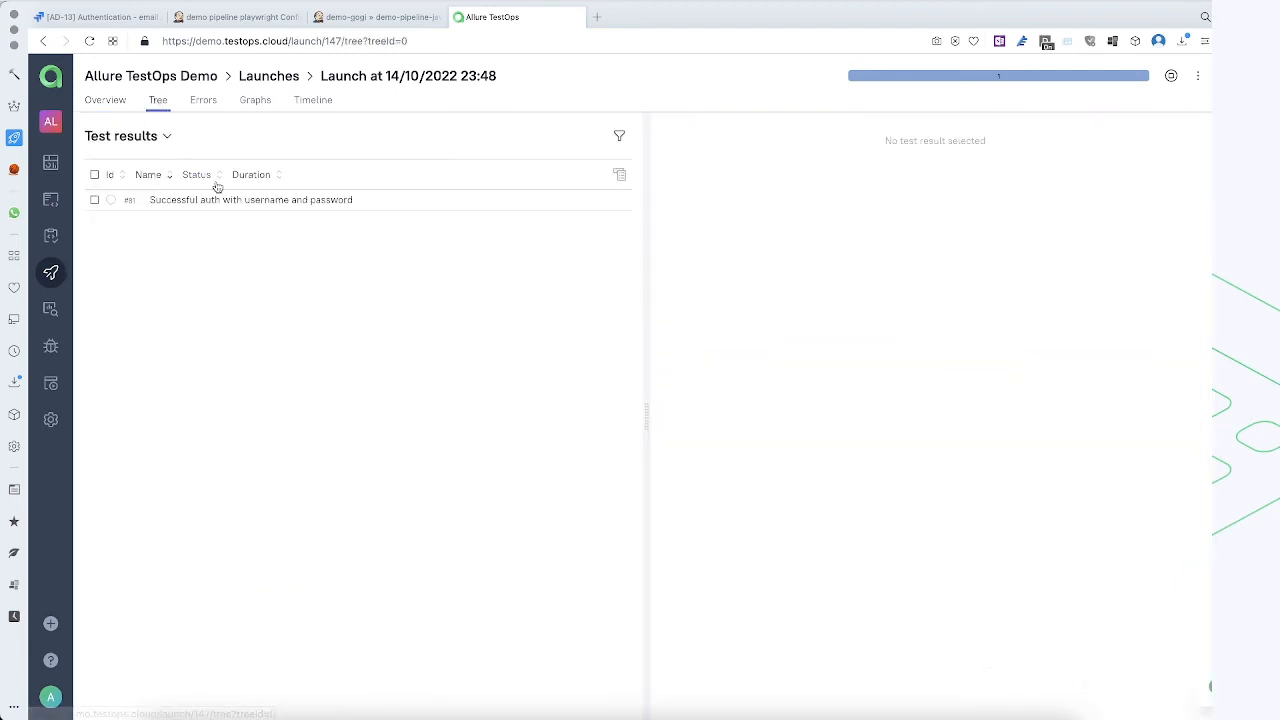
click(221, 200)
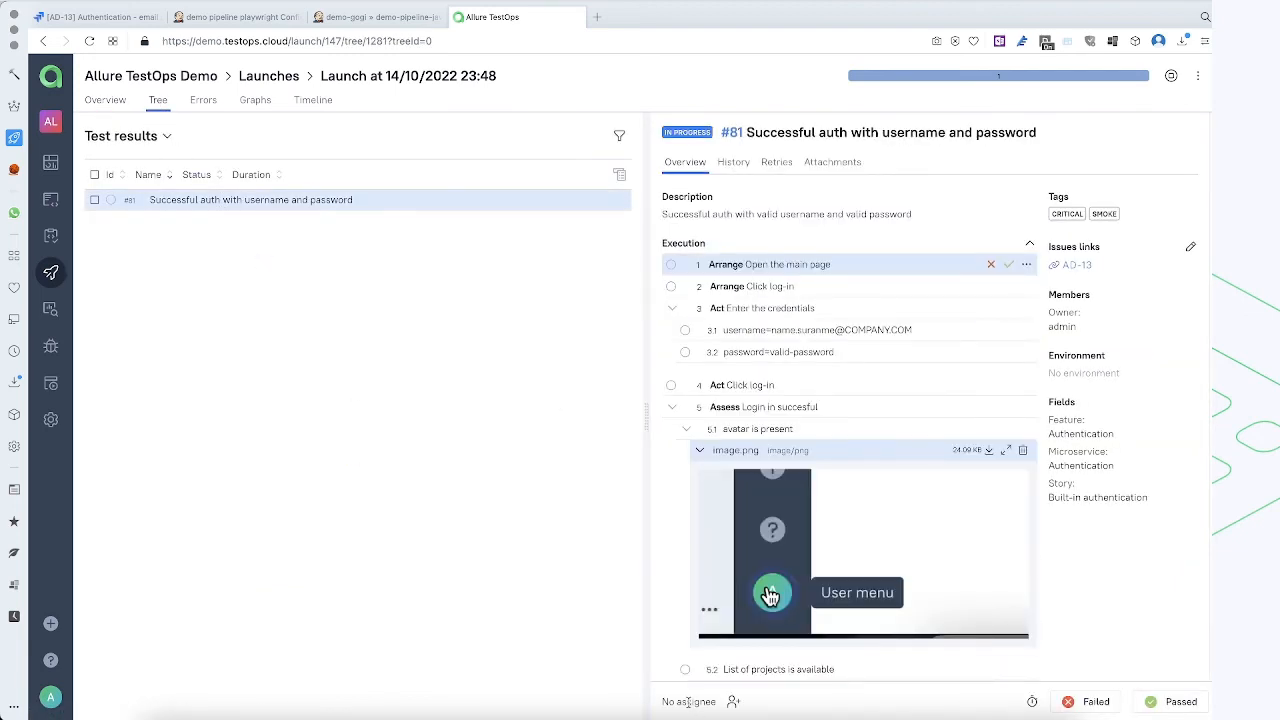
click(734, 702)
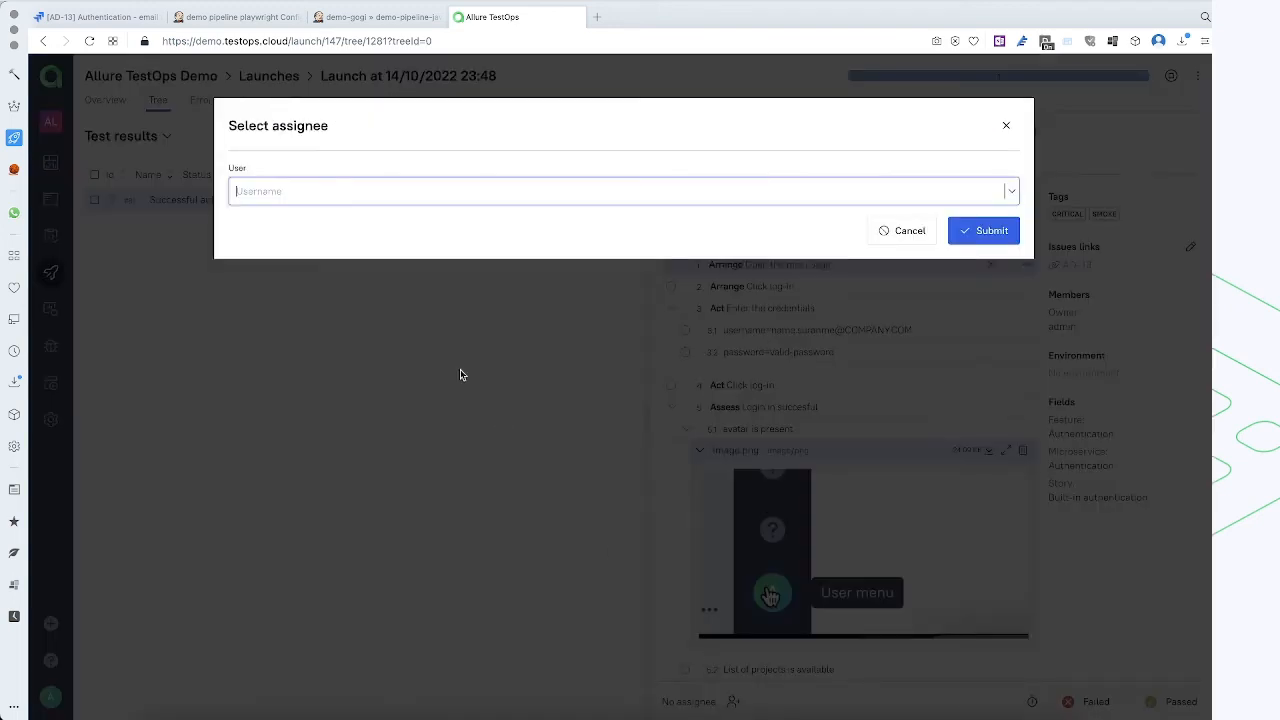
click(303, 189)
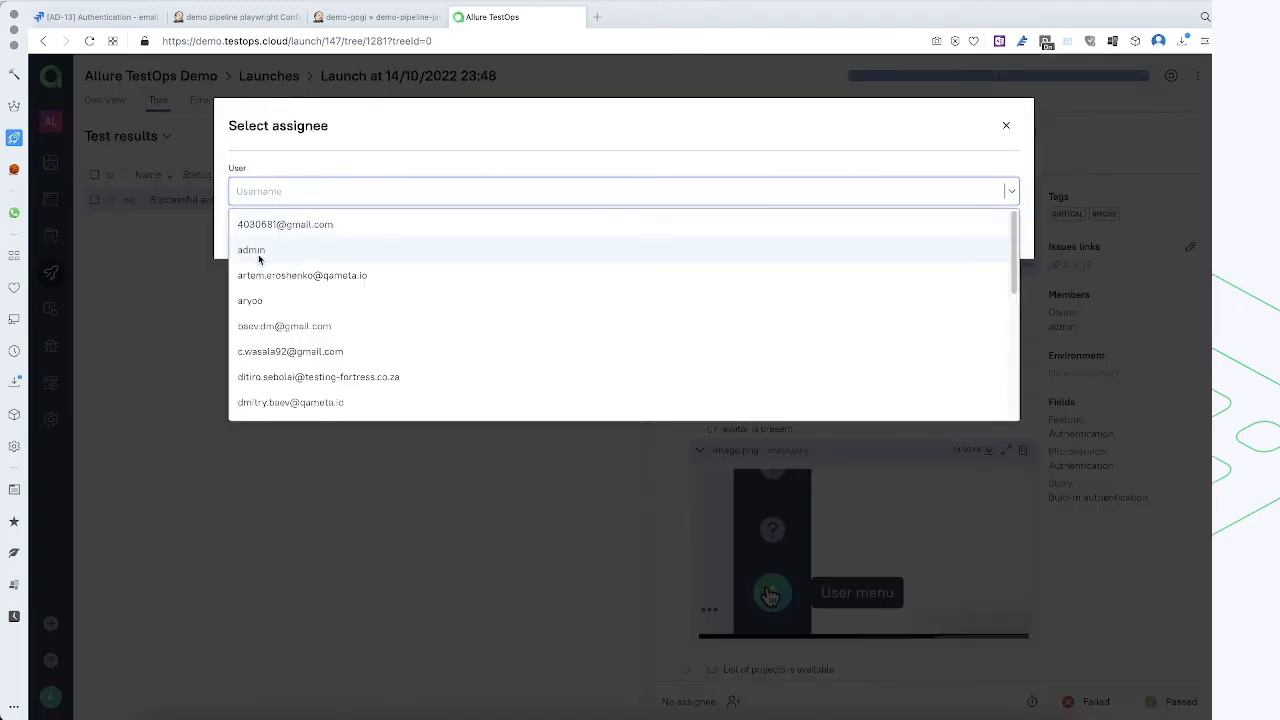
scroll(323, 331, down, 1)
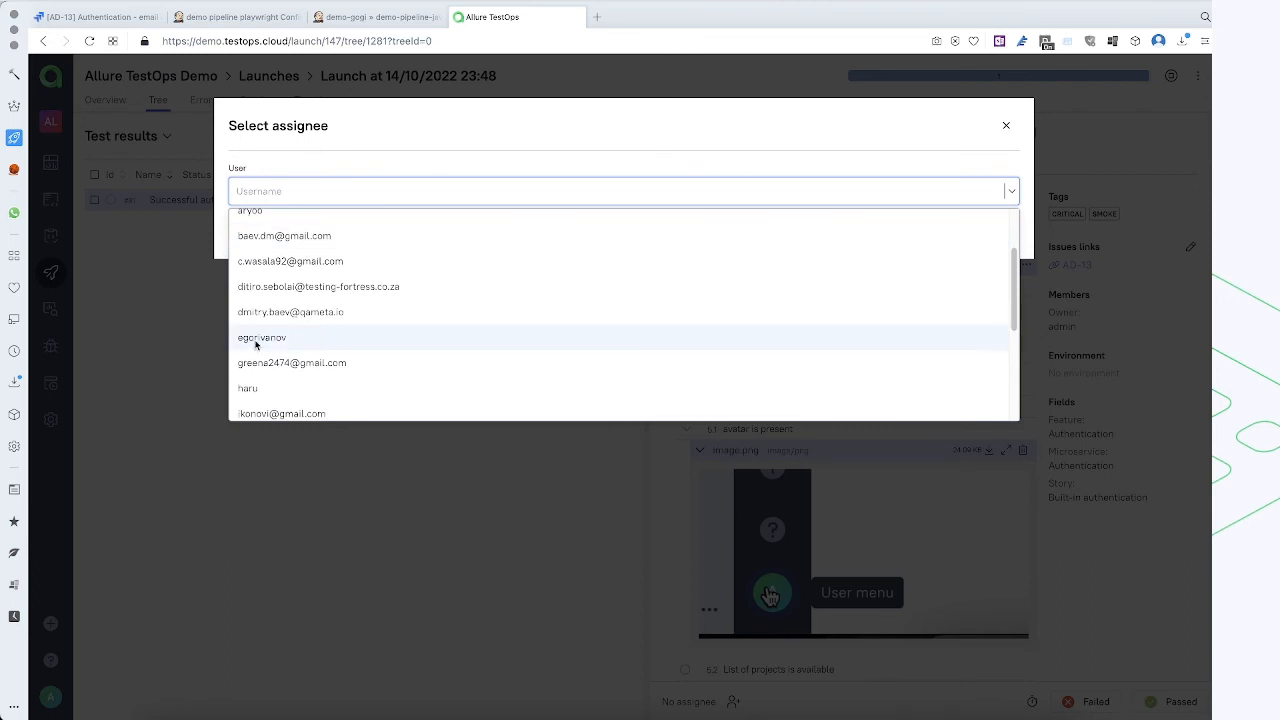
click(332, 113)
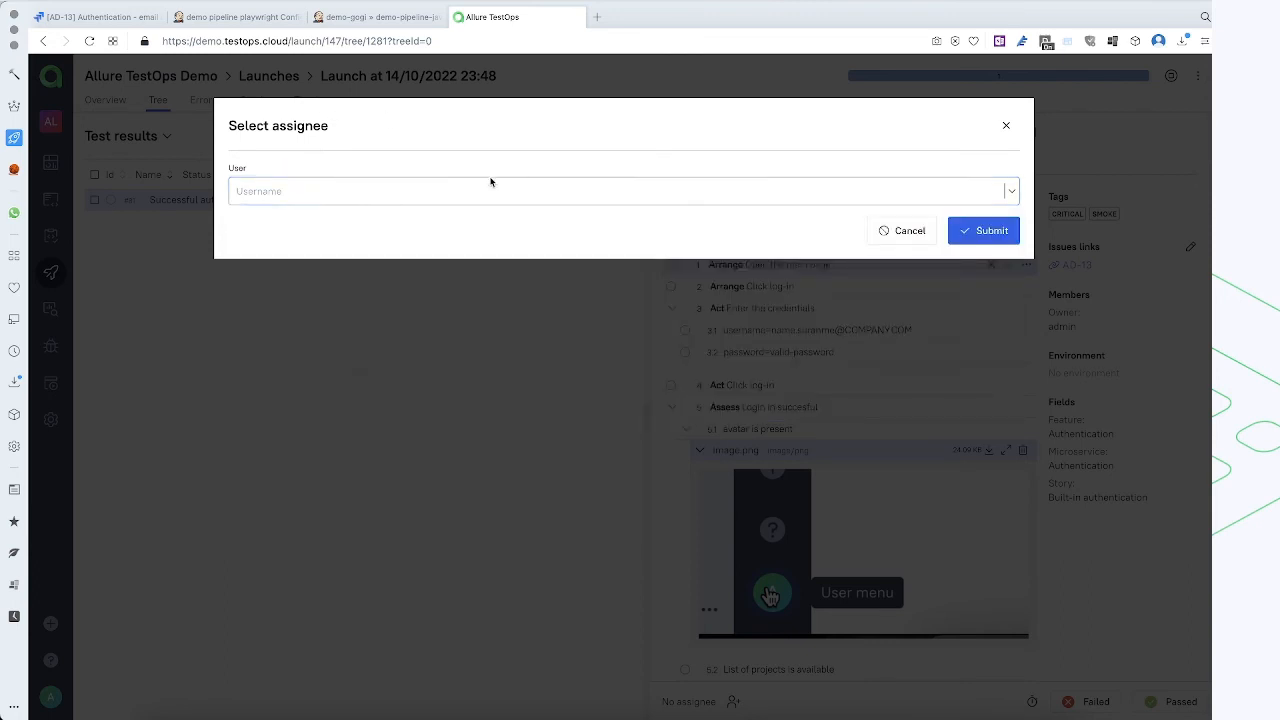
click(907, 238)
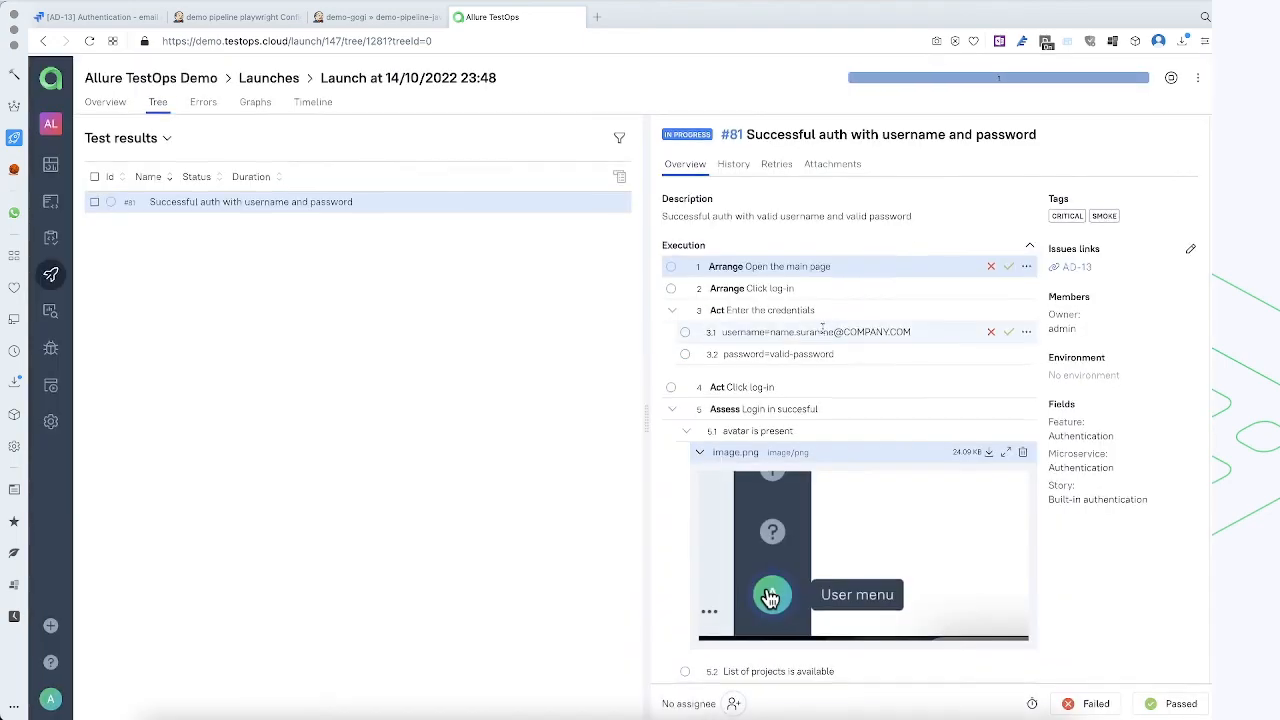
Mark the "Open the main page" step and both credential sub-steps, username and password, as passed
click(1009, 266)
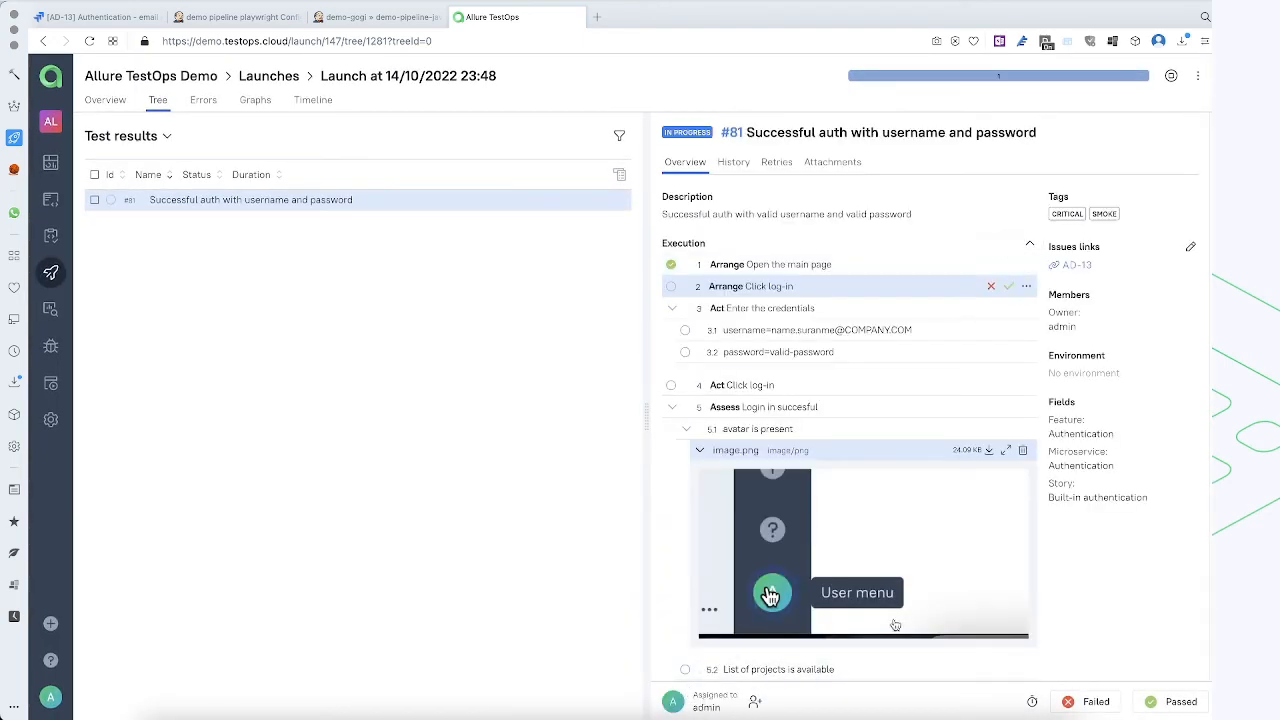
scroll(942, 342, down, 1)
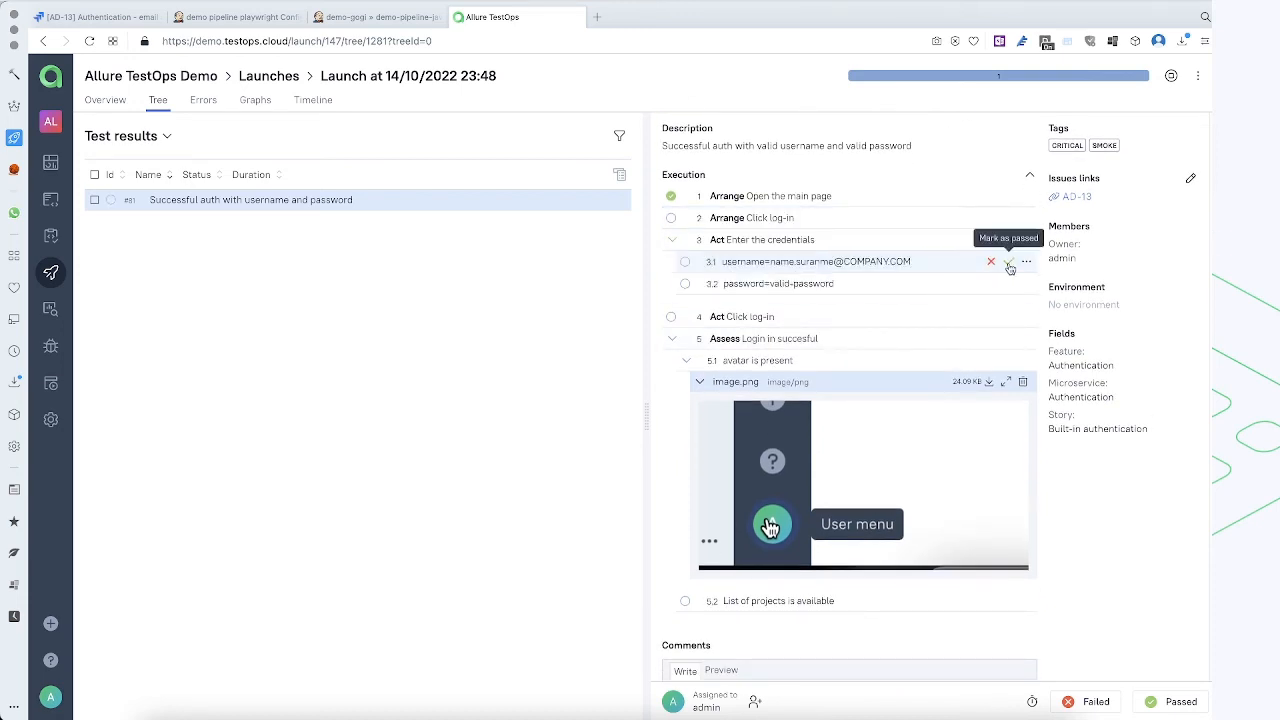
click(1009, 265)
click(1009, 285)
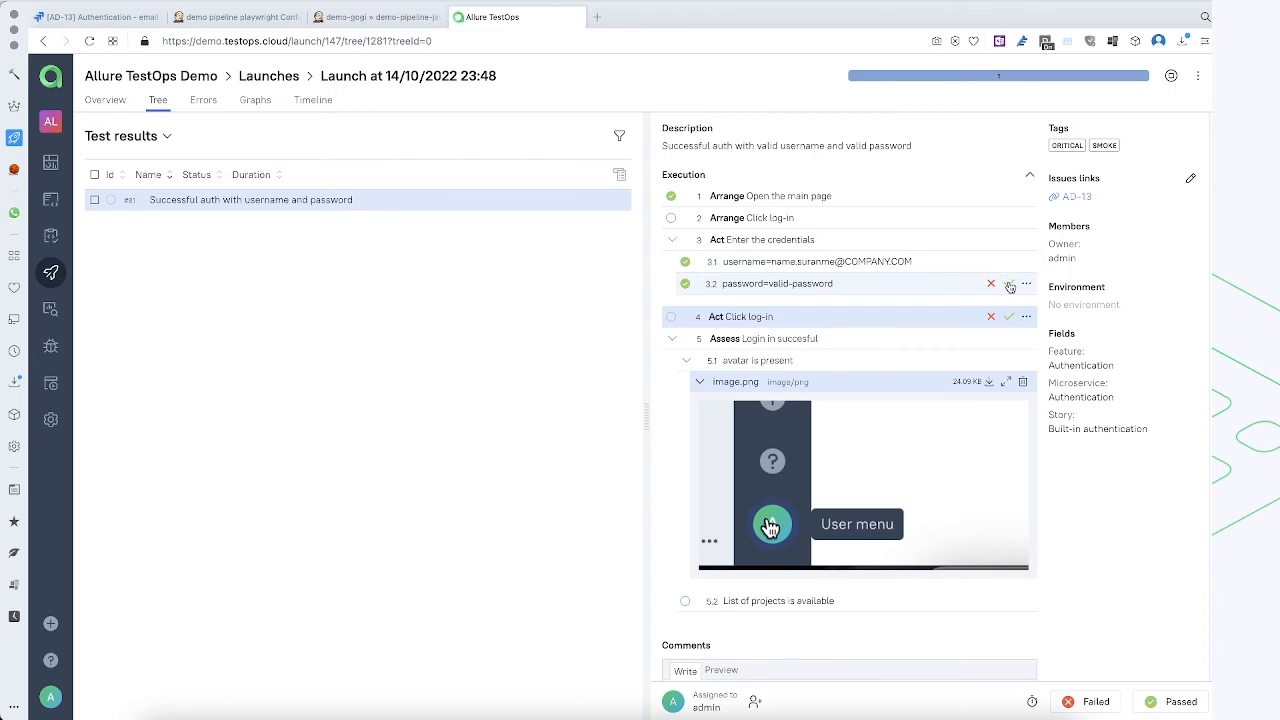
Capture the screen region with the test results list in Snagit, copy the image and return to Allure TestOps
scroll(1003, 325, down, 1)
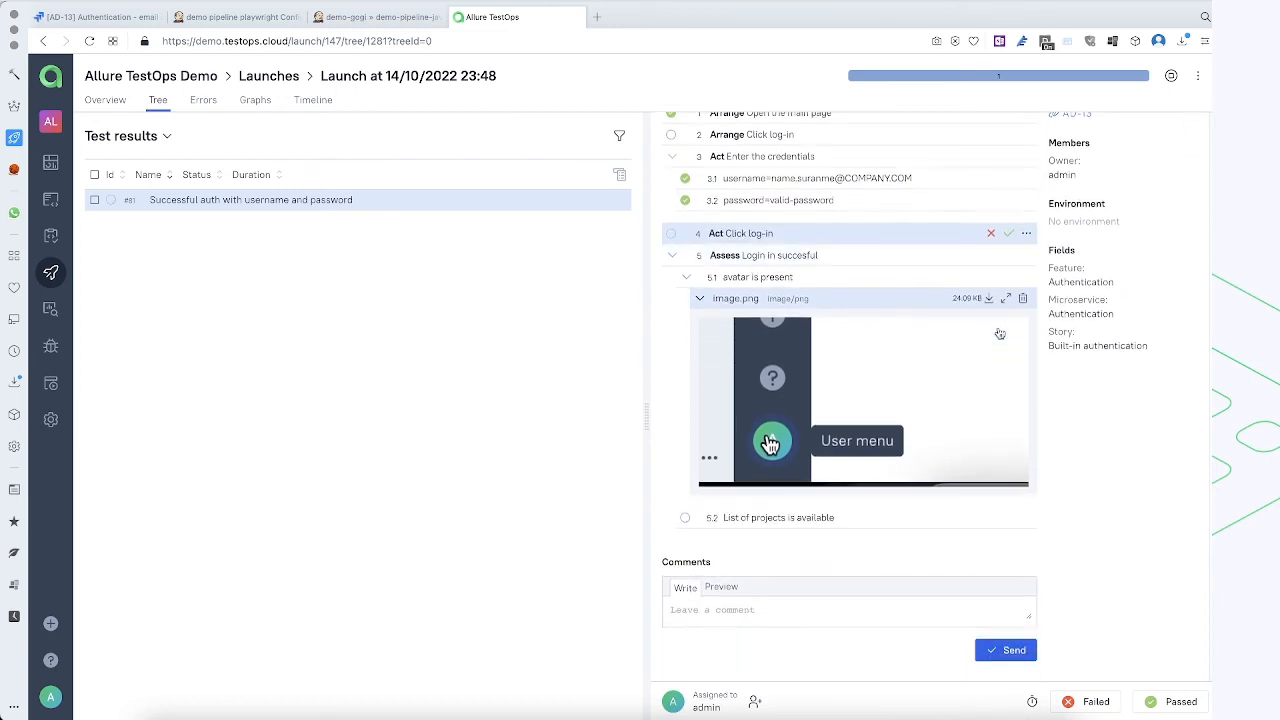
scroll(999, 333, down, 1)
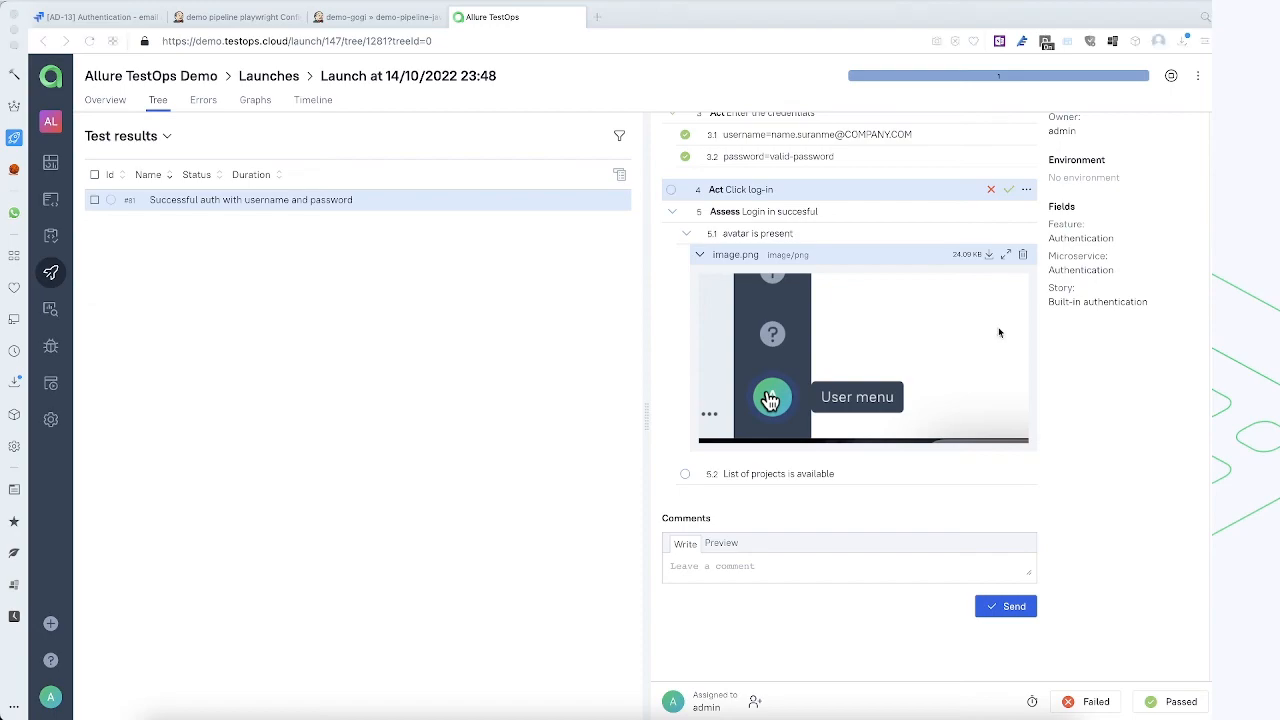
key(super+shift+2)
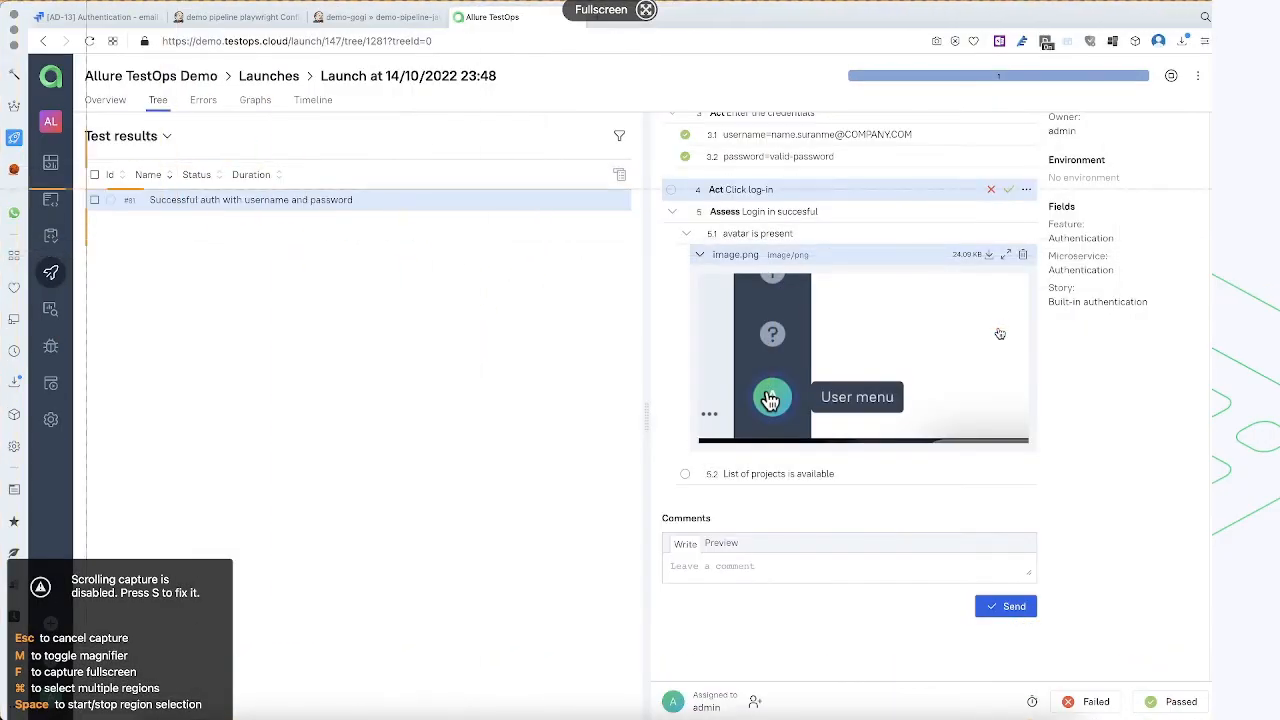
drag(81, 148, 500, 263)
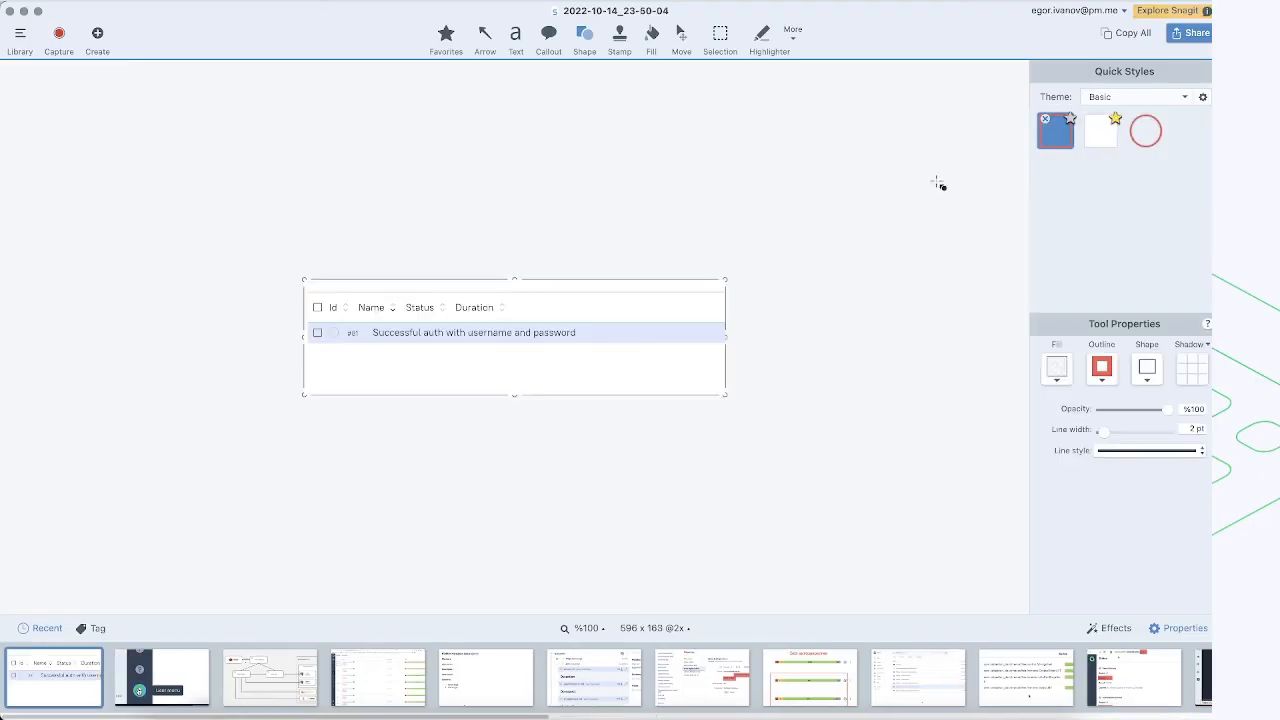
click(1142, 37)
key(super+Tab)
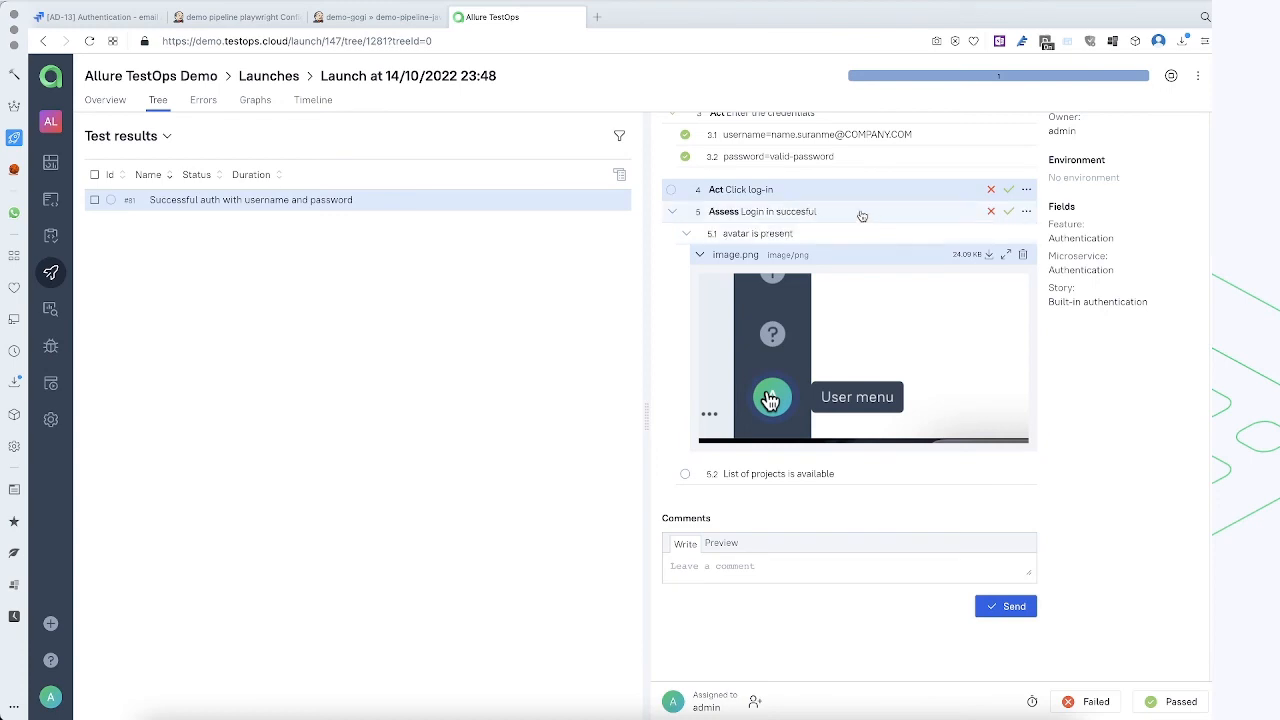
Attach the copied screenshot as image.png to sub-step 5.2 "List of projects is available" and submit it
click(901, 214)
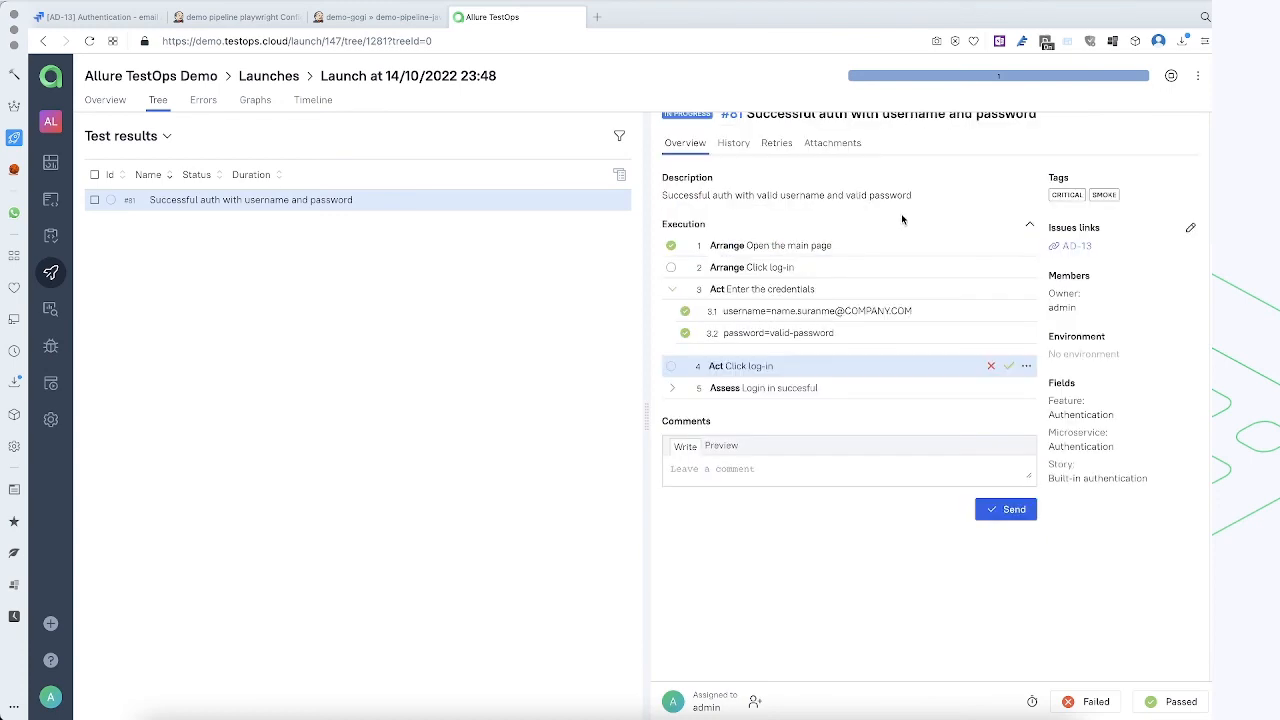
key(super+v)
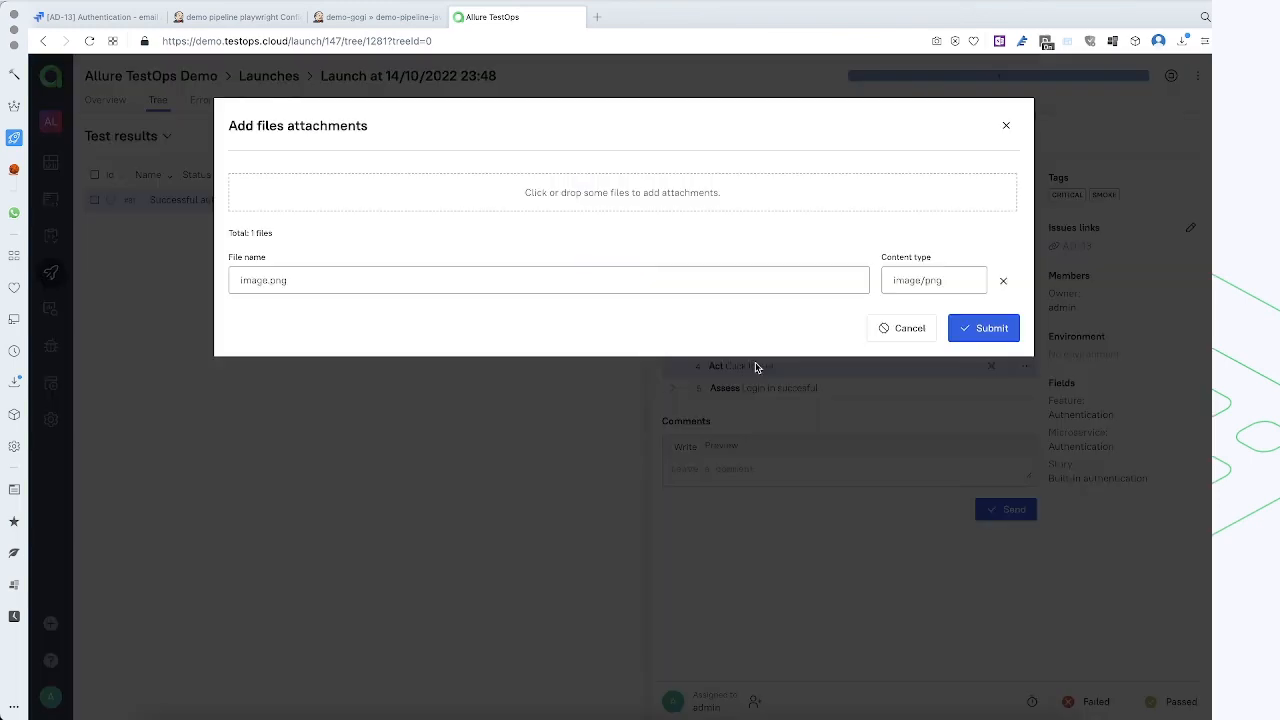
click(984, 336)
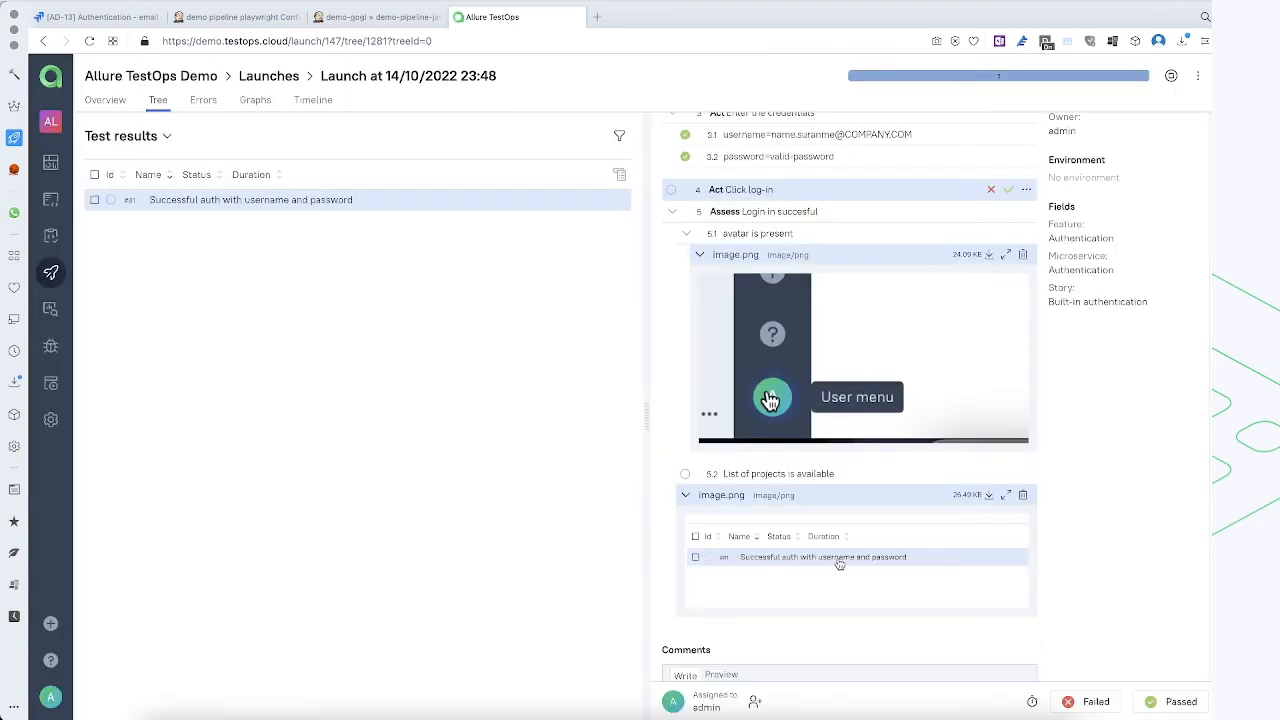
Pass sub-step 5.2 "List of projects is available" together with all previous steps using Pass previous
scroll(836, 543, down, 2)
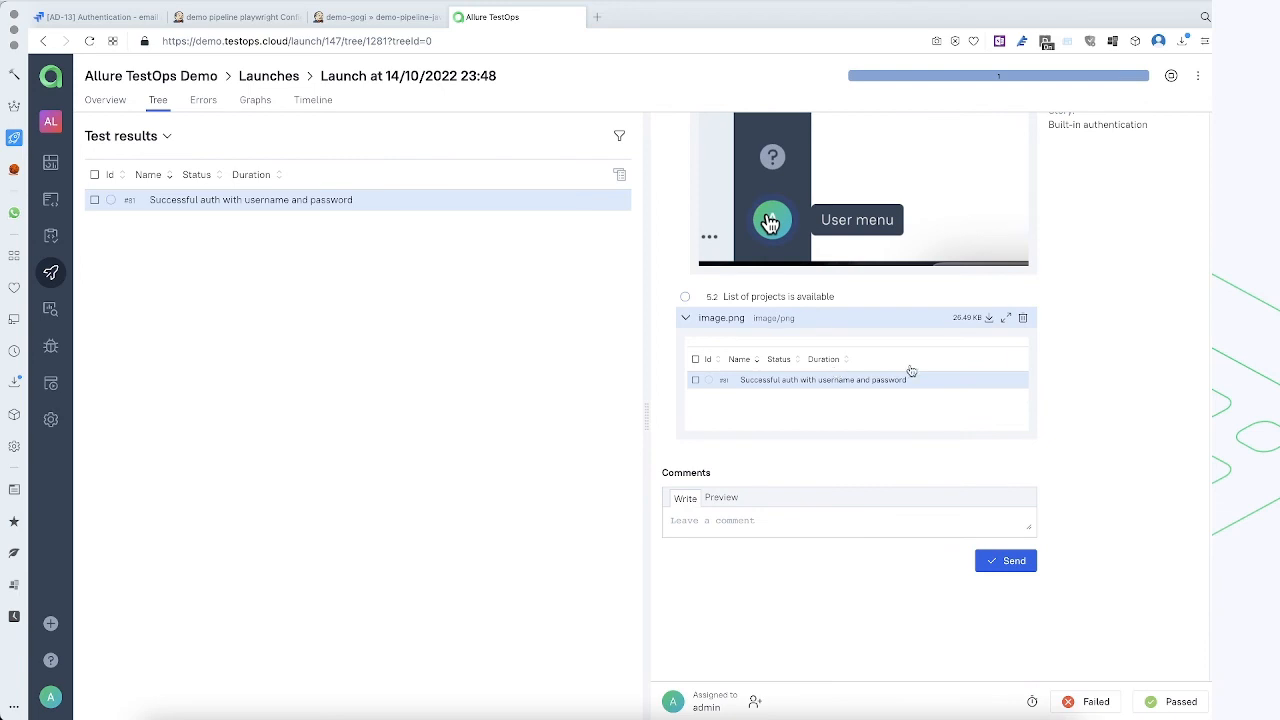
scroll(911, 371, up, 1)
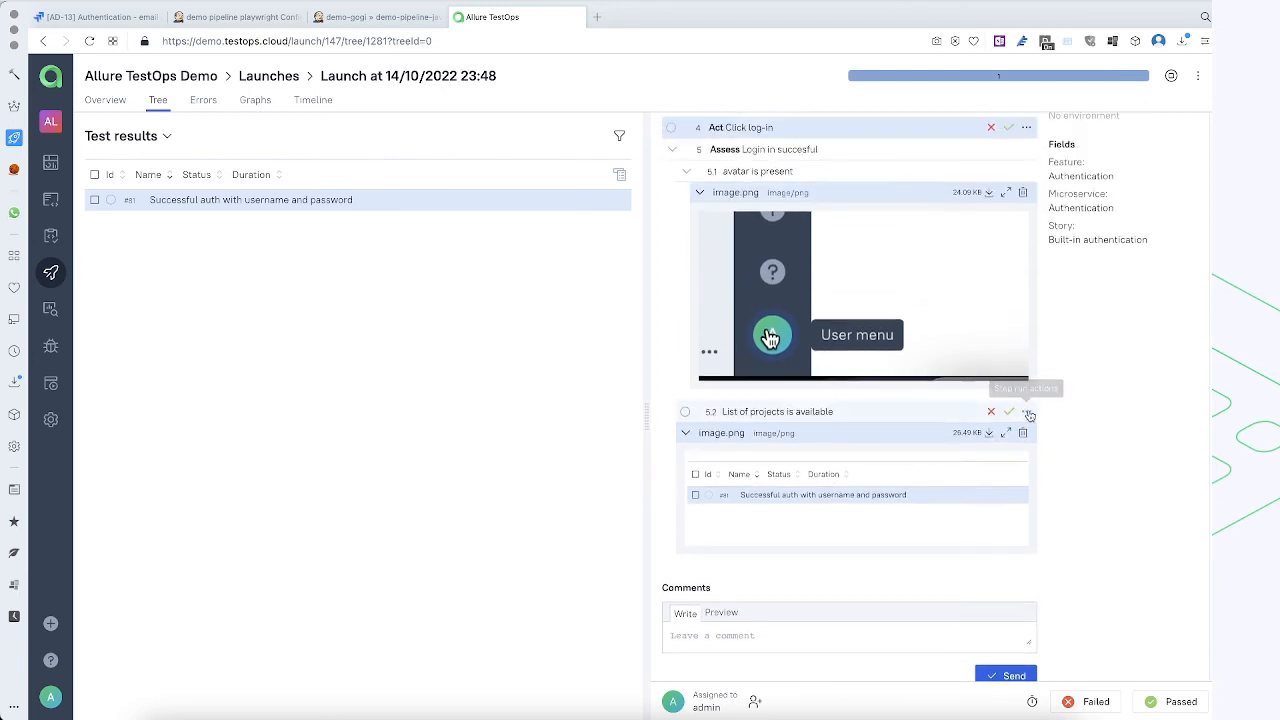
click(1027, 412)
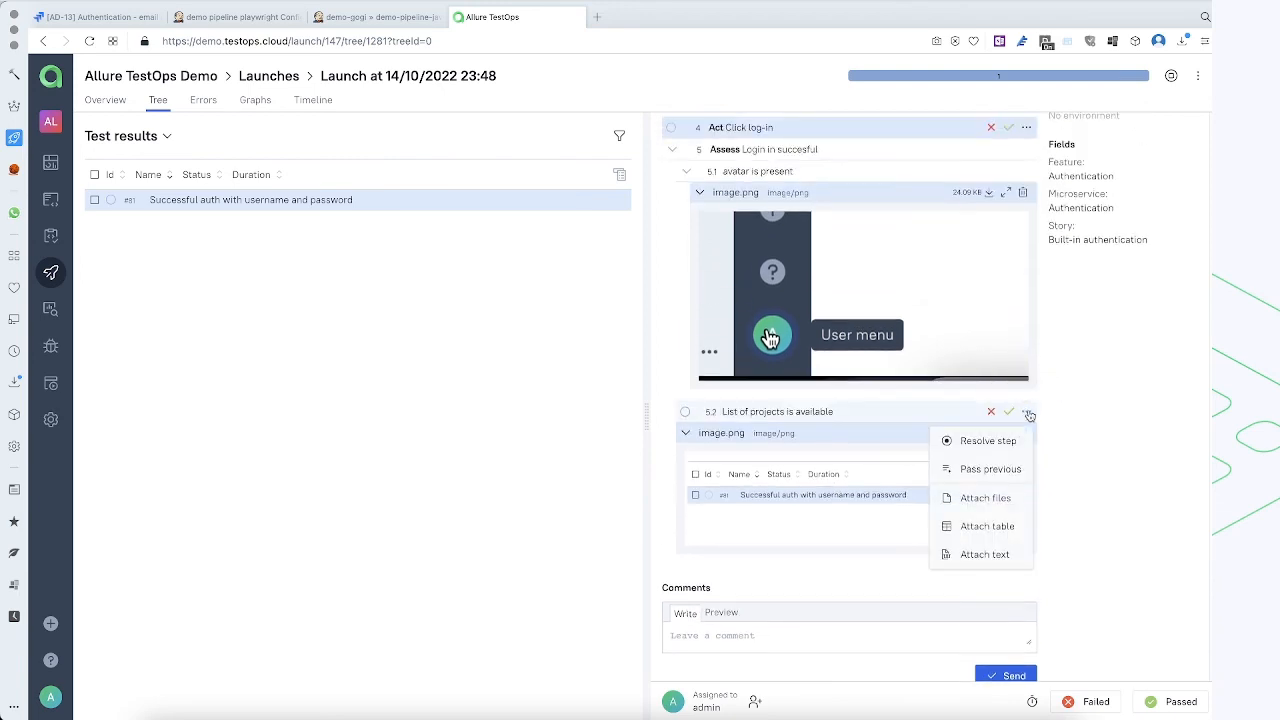
click(1001, 469)
scroll(735, 461, up, 2)
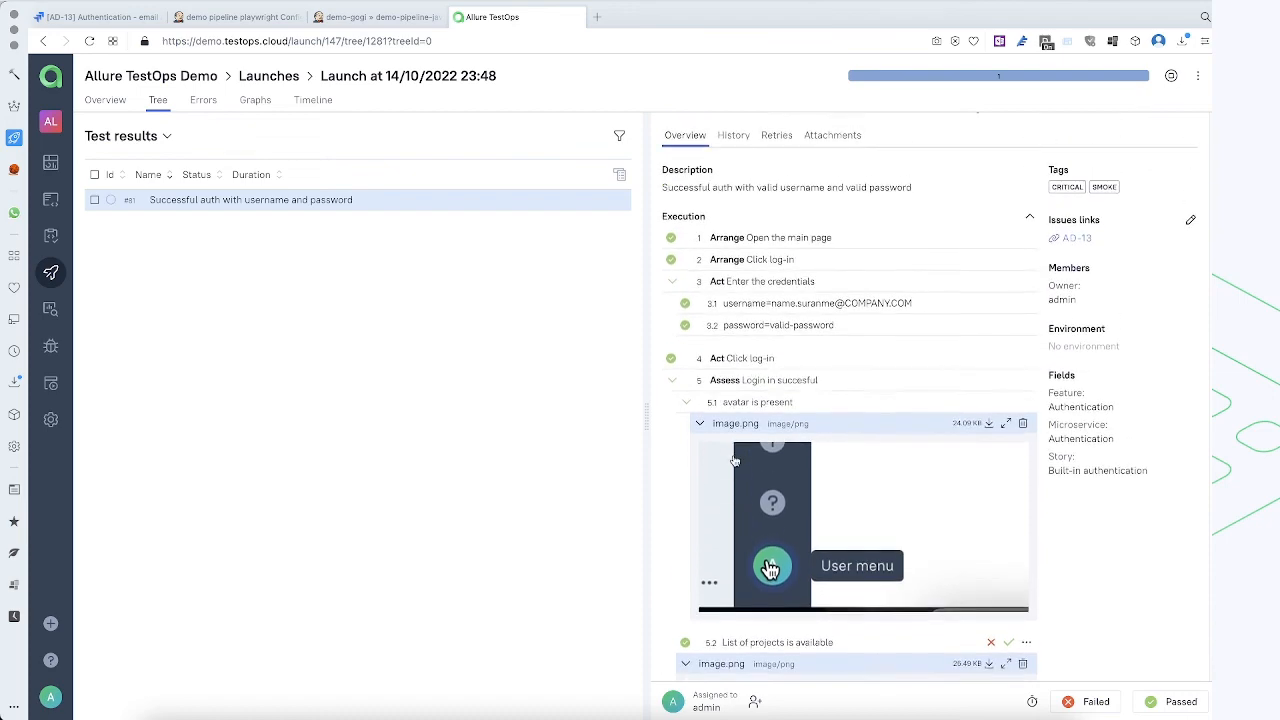
Review the executed steps, set the whole test result to Passed and close the launch at 14/10/2022 23:48
scroll(735, 461, down, 3)
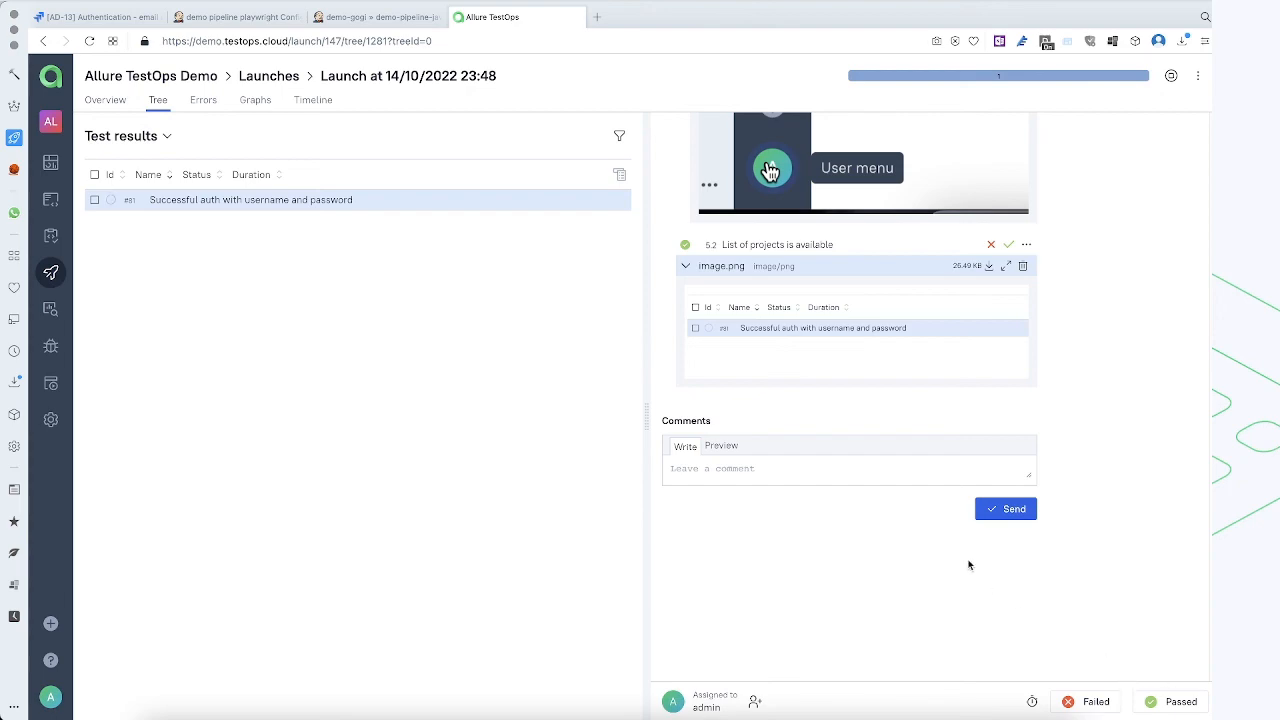
scroll(866, 423, up, 5)
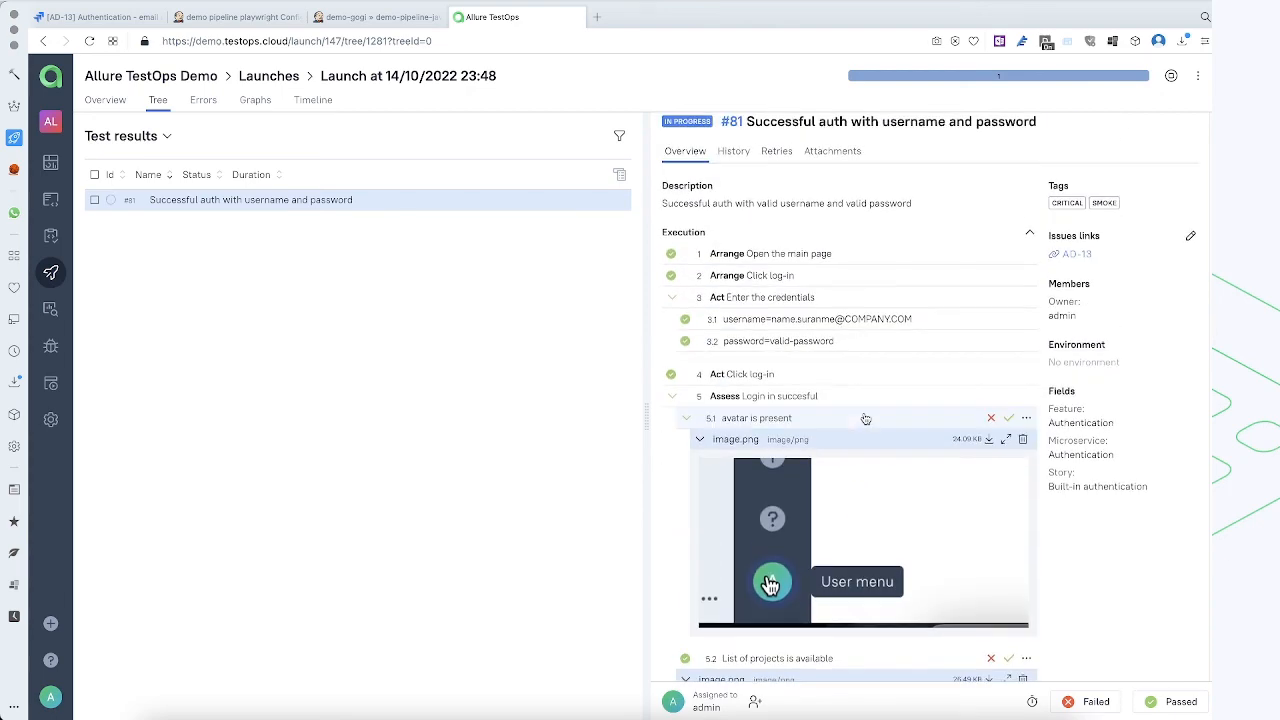
scroll(866, 419, down, 5)
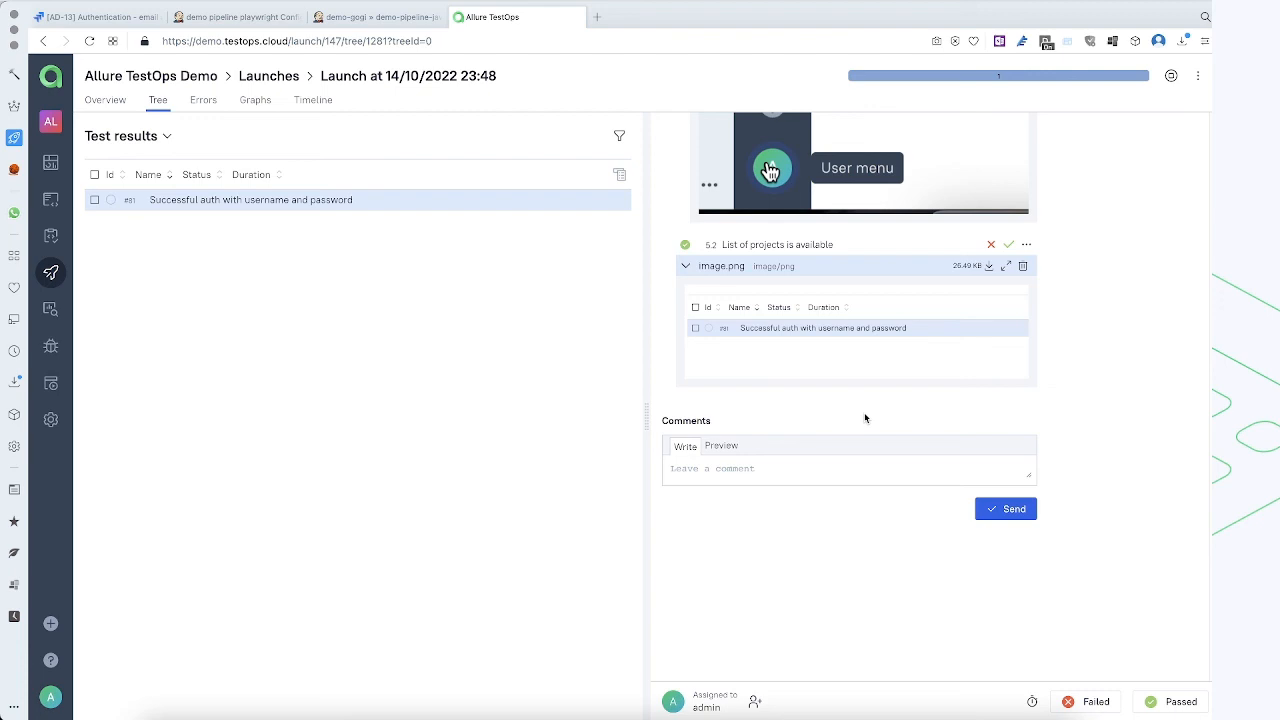
click(1152, 702)
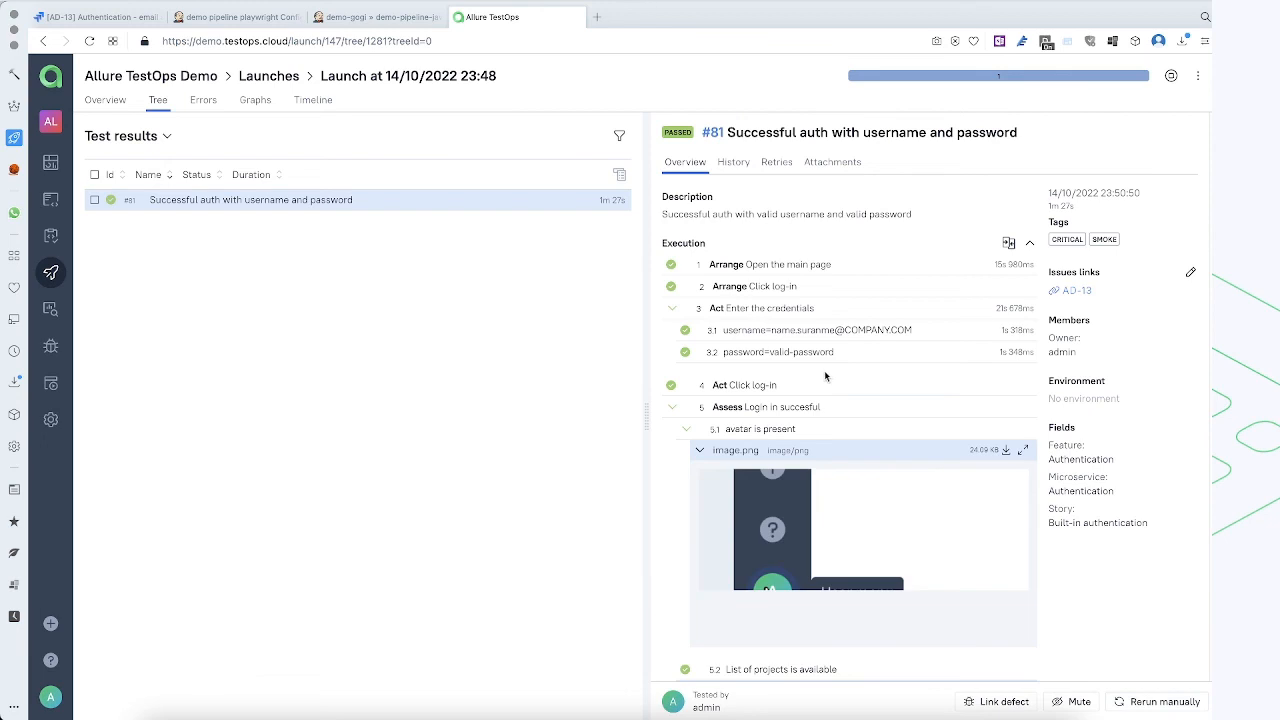
click(1173, 78)
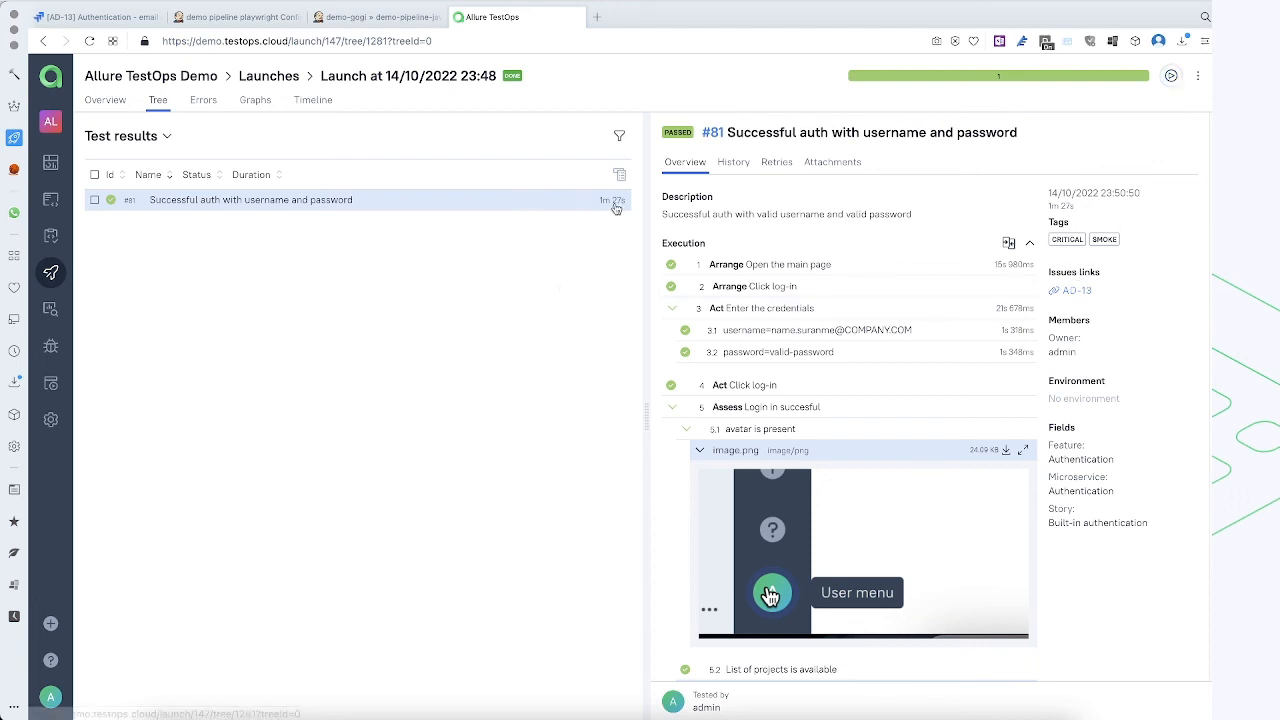
Open the project's dashboards, examine the Launches and Automation Trend charts, and go to the test cases
click(48, 168)
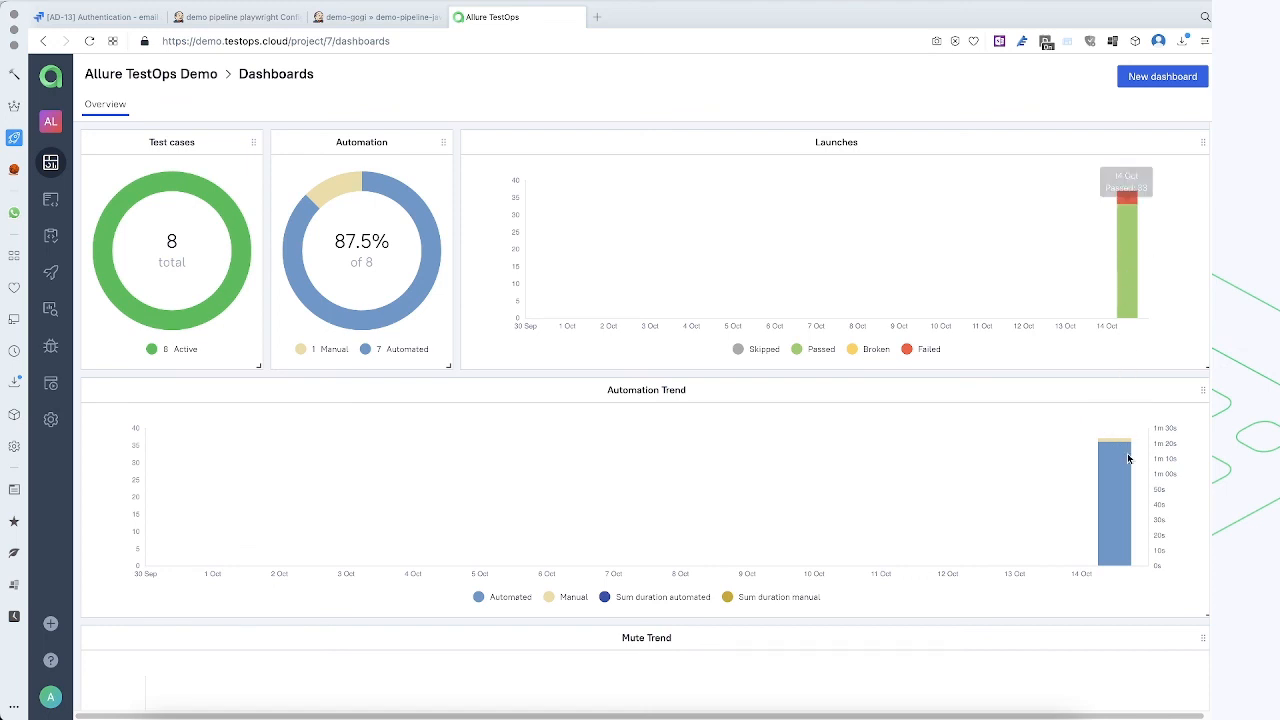
mouse_move(1125, 471)
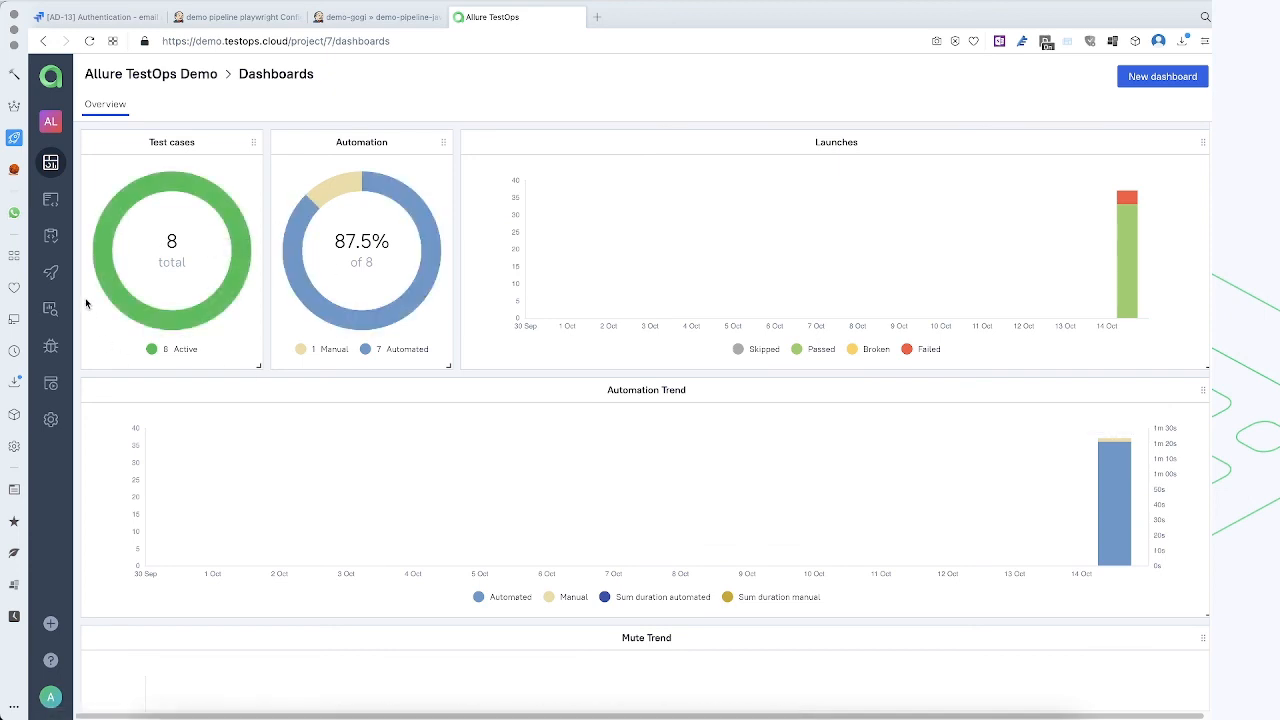
click(48, 201)
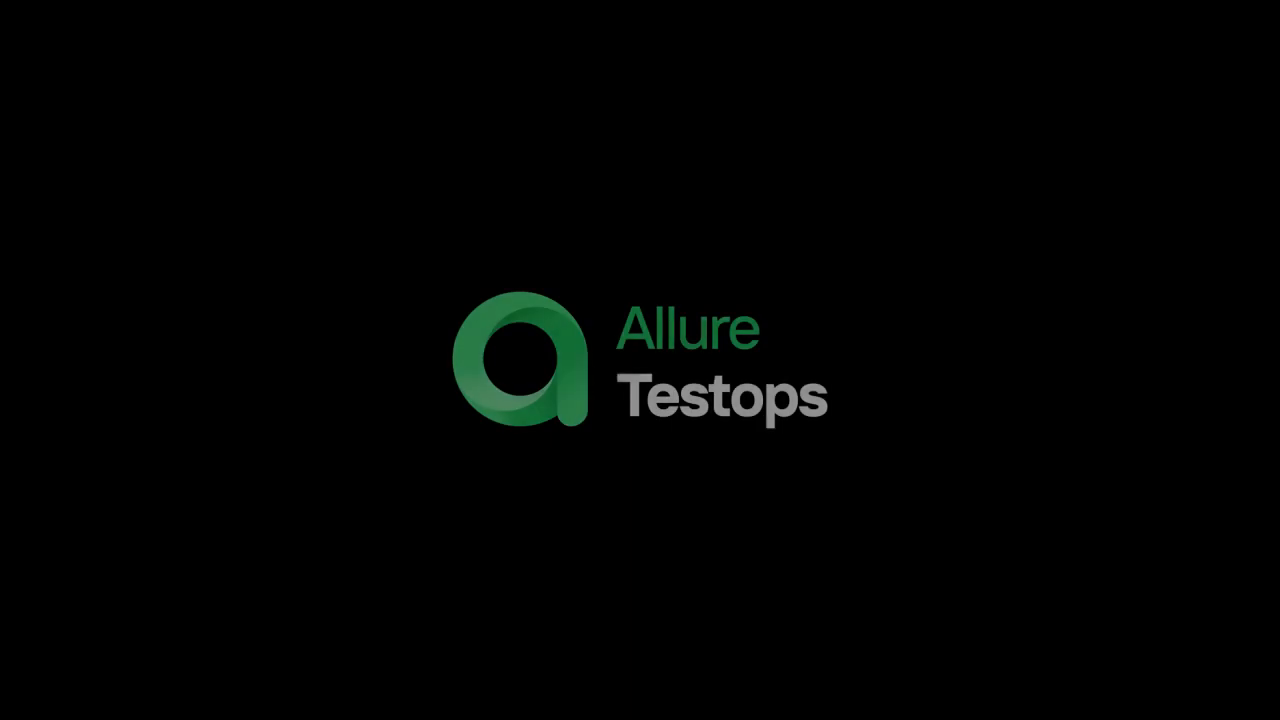